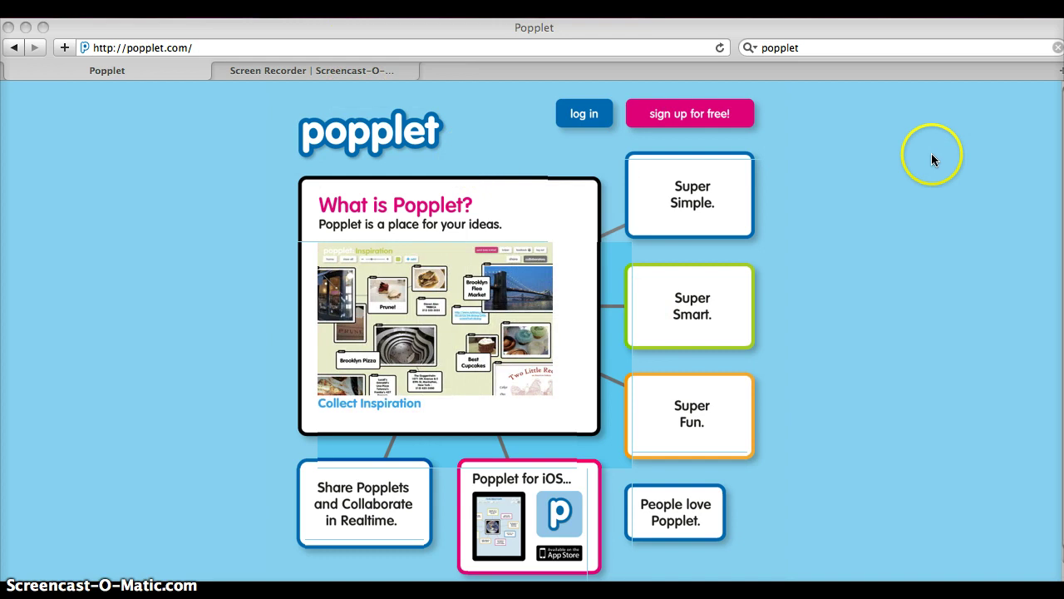
Step: Glance at Popplet's sign-up form, then go back and open the login page instead
left_click(727, 118)
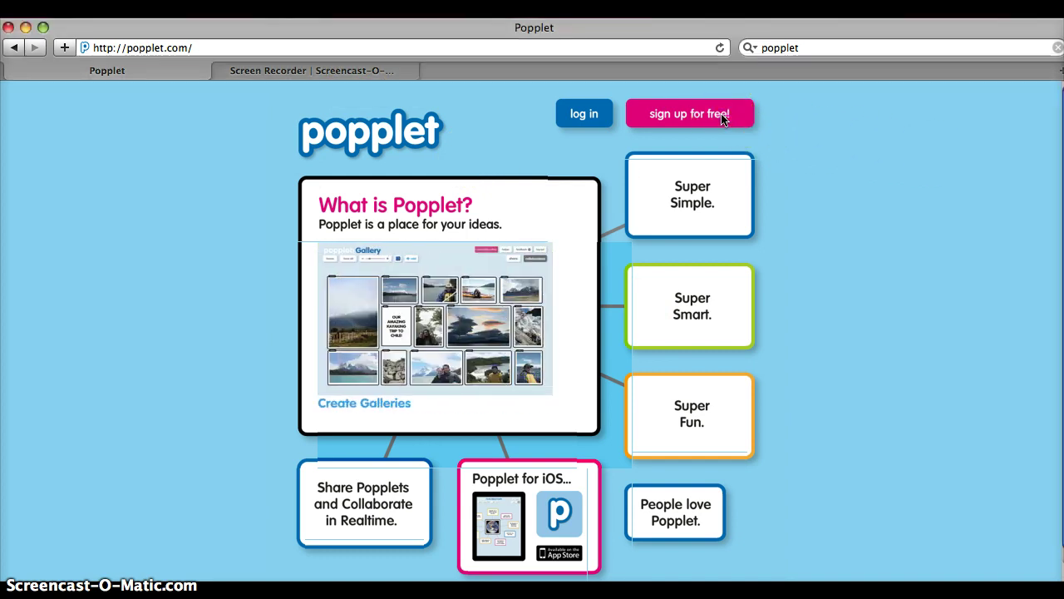
left_click(721, 119)
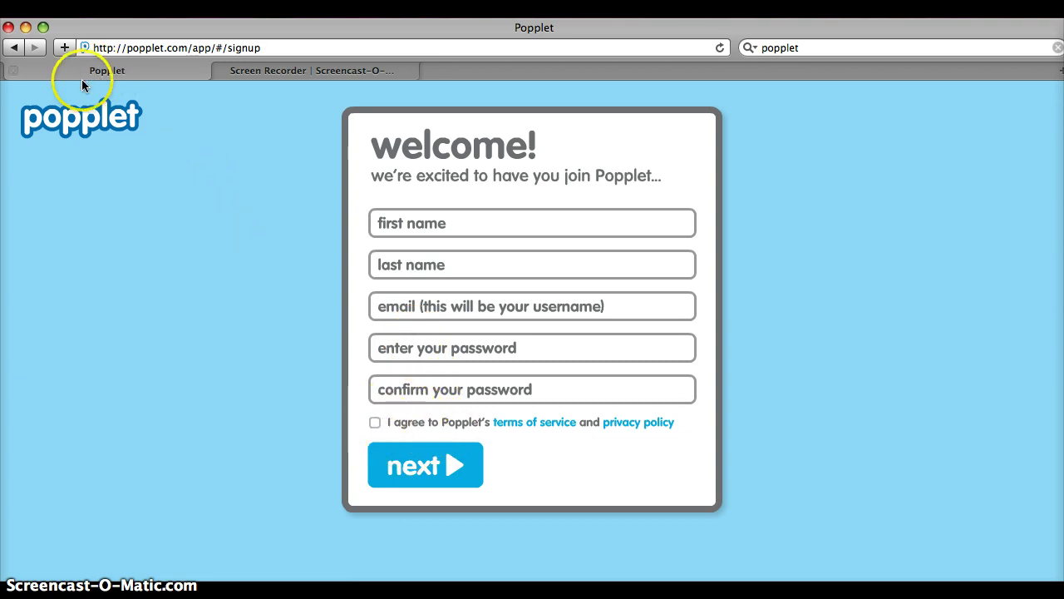
left_click(14, 47)
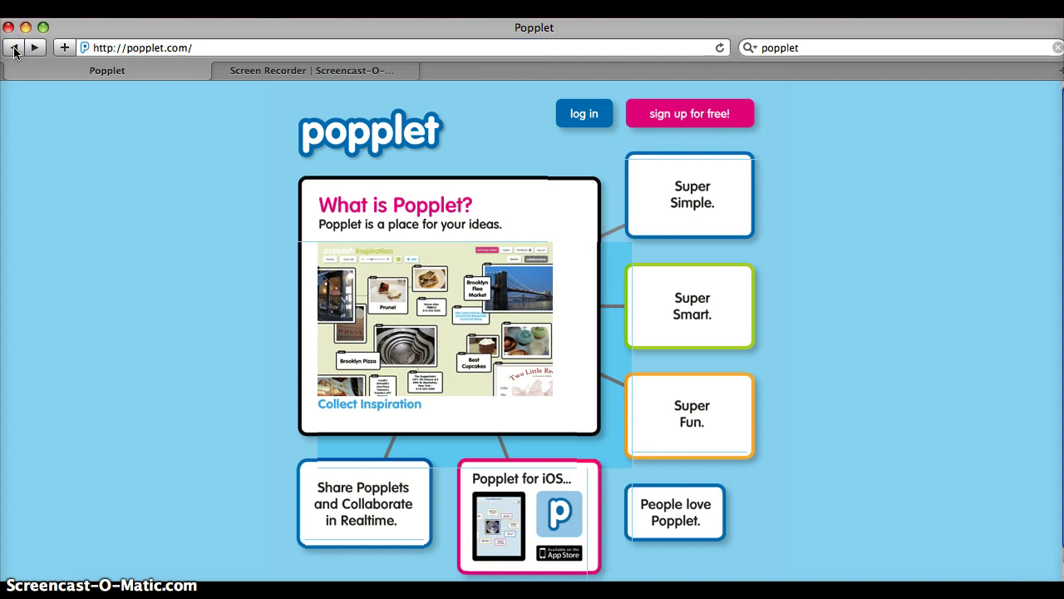
left_click(597, 124)
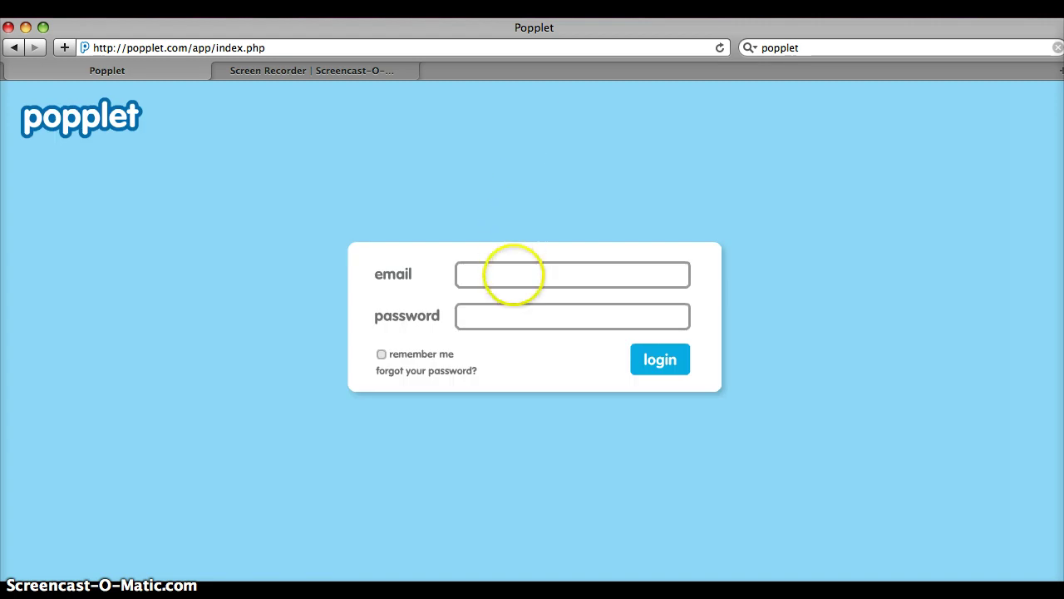
Step: Log in with the account e-mail and password to reach the list of existing popplets
left_click(514, 268)
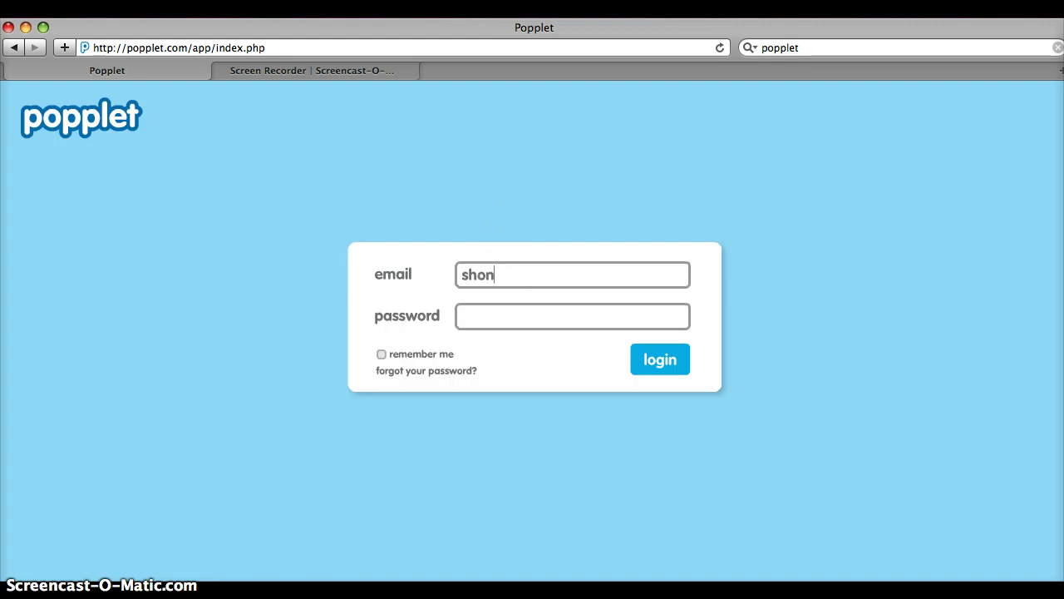
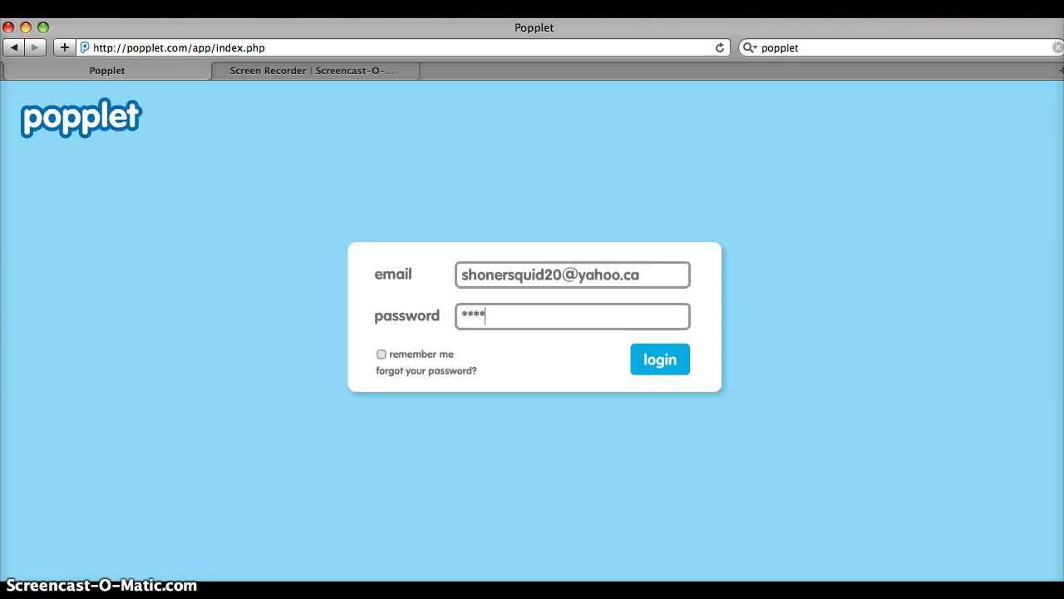
type("************")
key("Return")
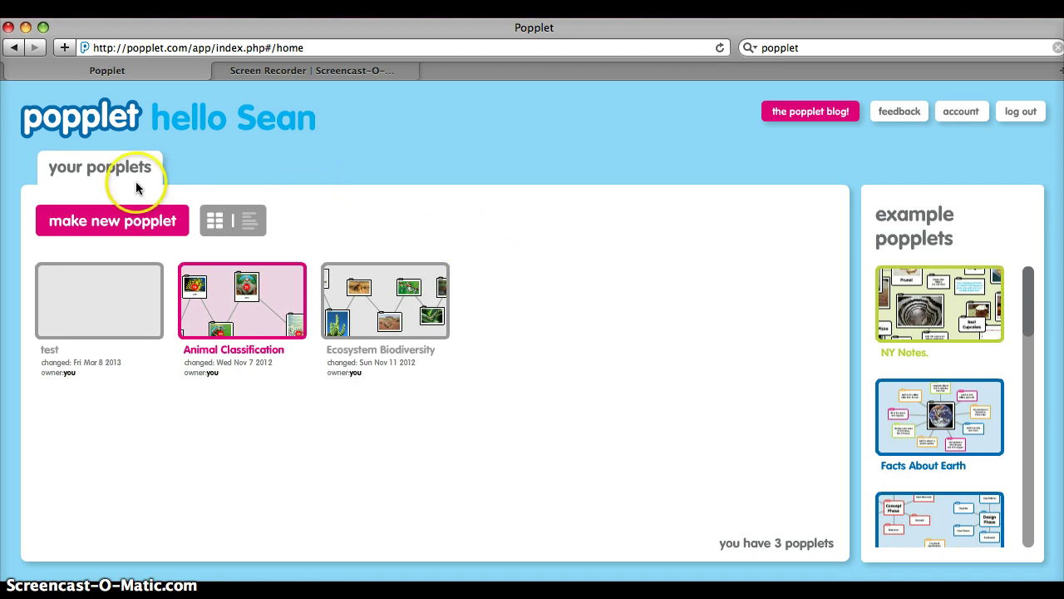
Step: Create a grey popplet named 'test popplet' and open its empty board
left_click(104, 225)
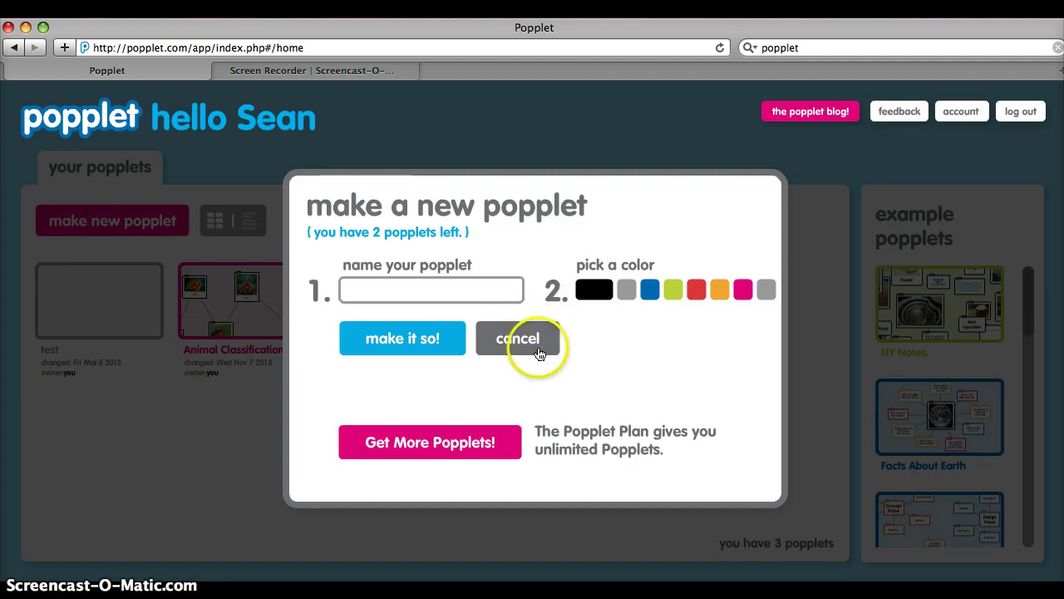
left_click(430, 287)
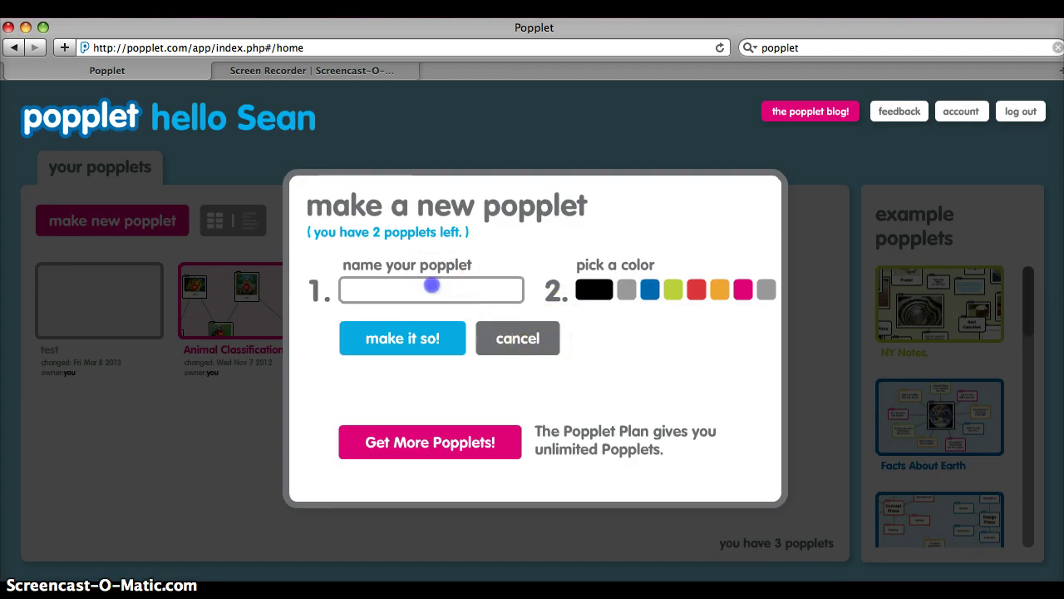
type("te")
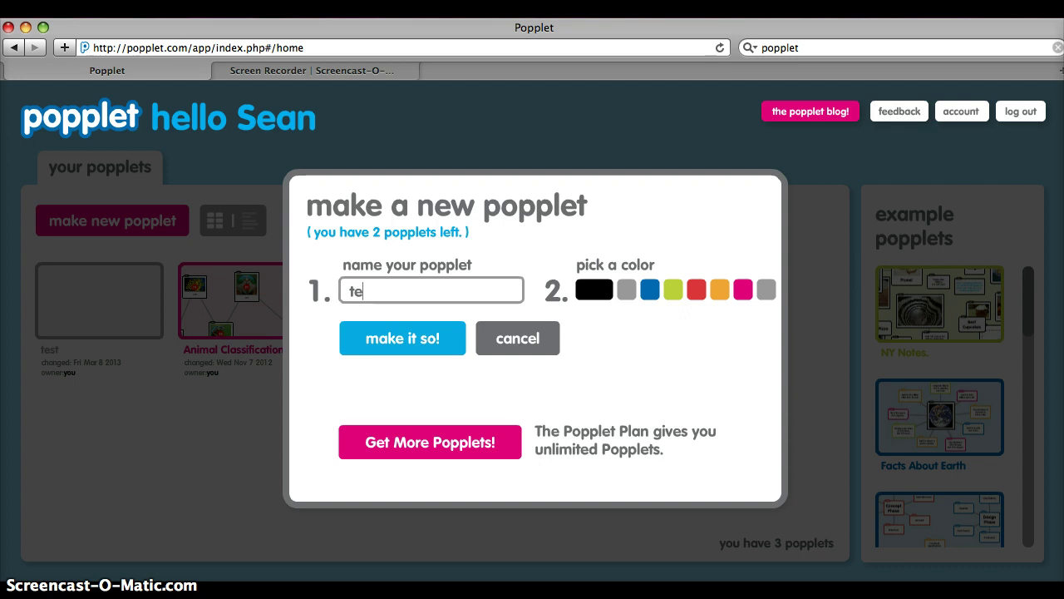
type("st popplet")
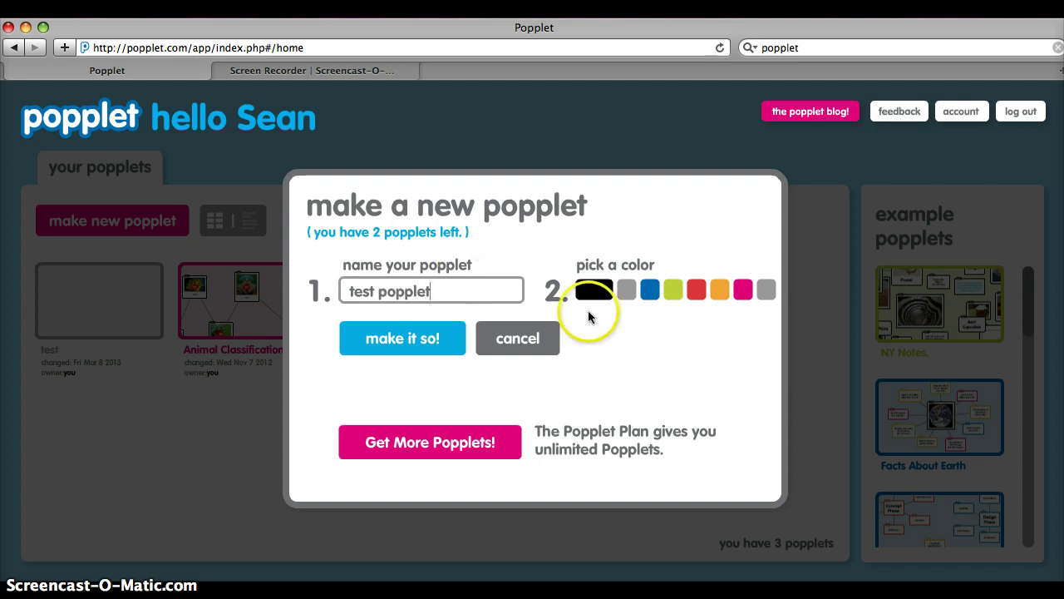
left_click(628, 296)
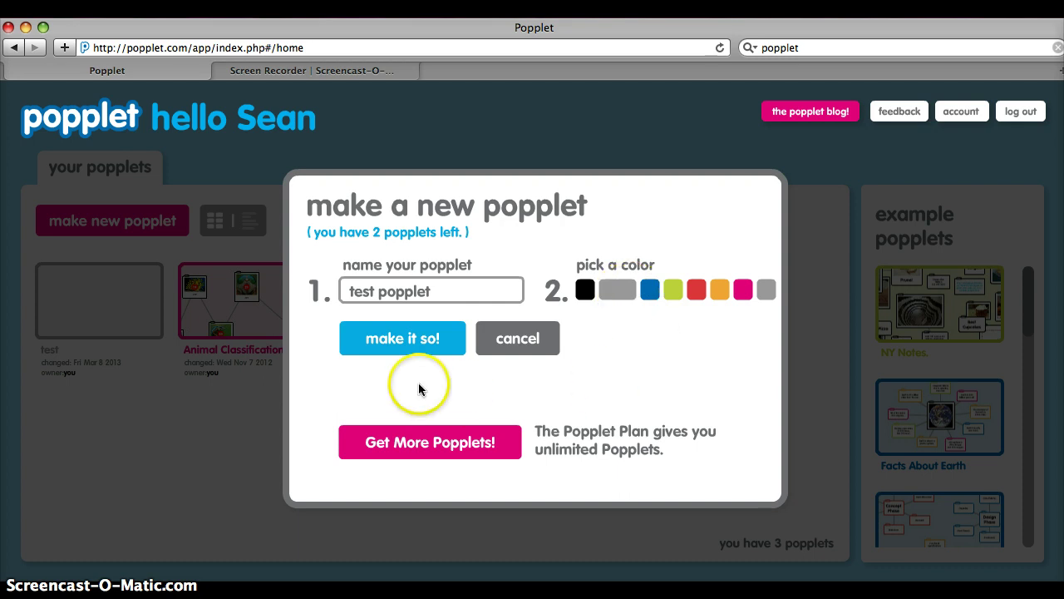
left_click(383, 344)
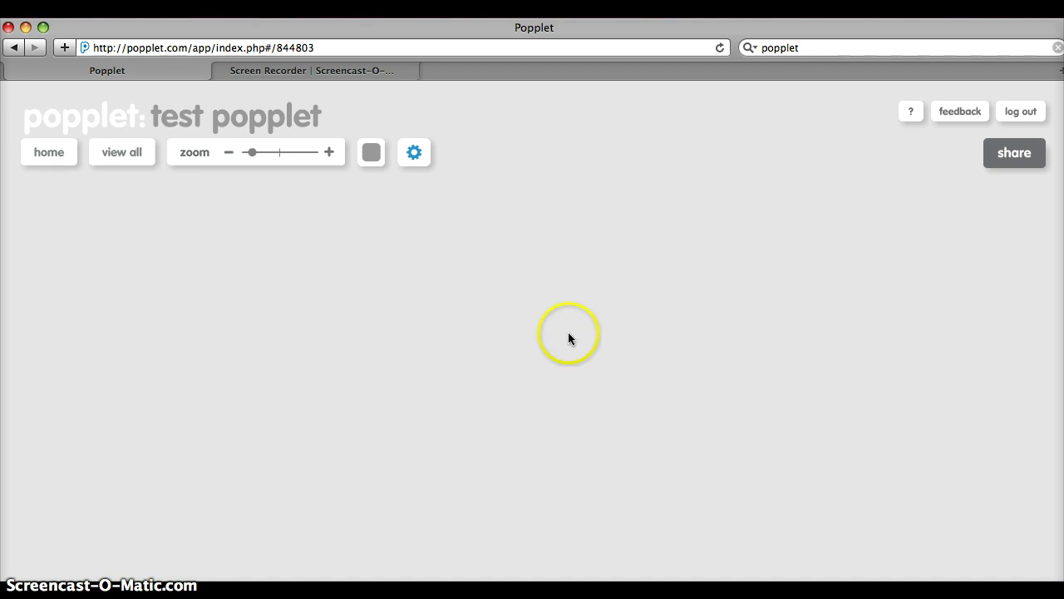
left_click(376, 155)
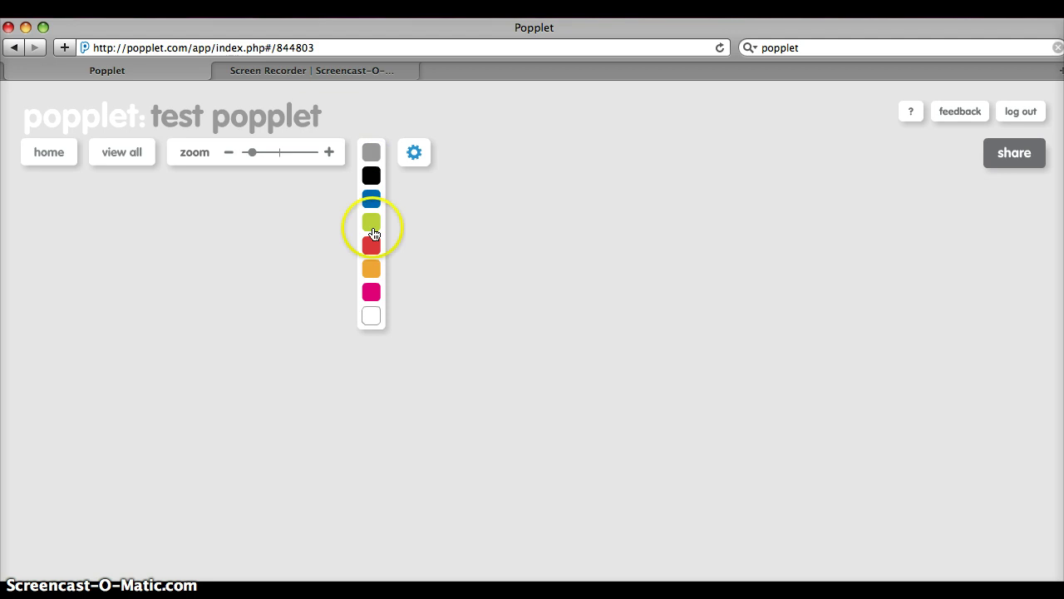
left_click(373, 316)
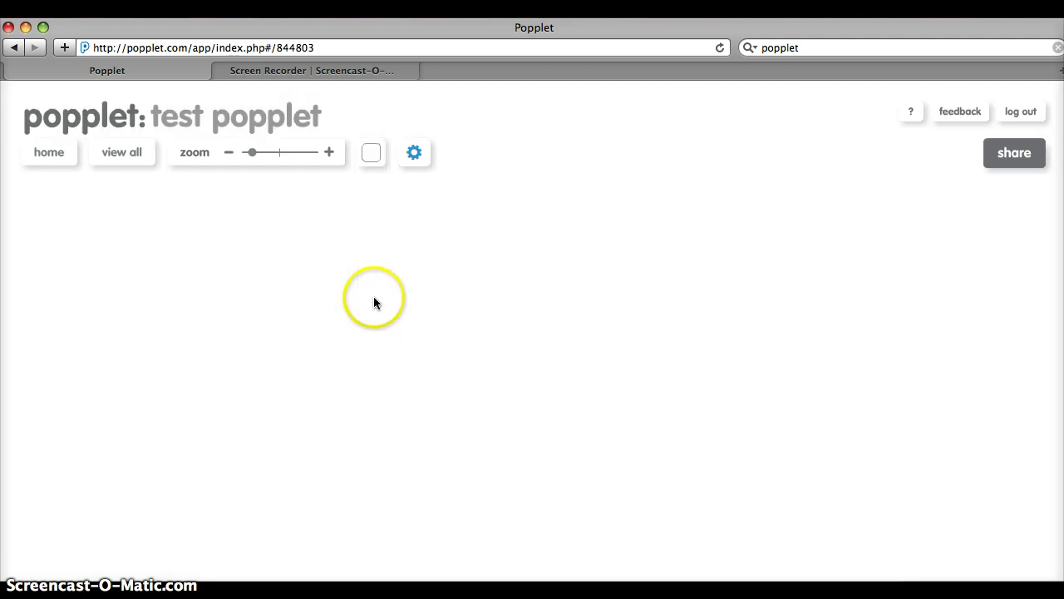
left_click(376, 163)
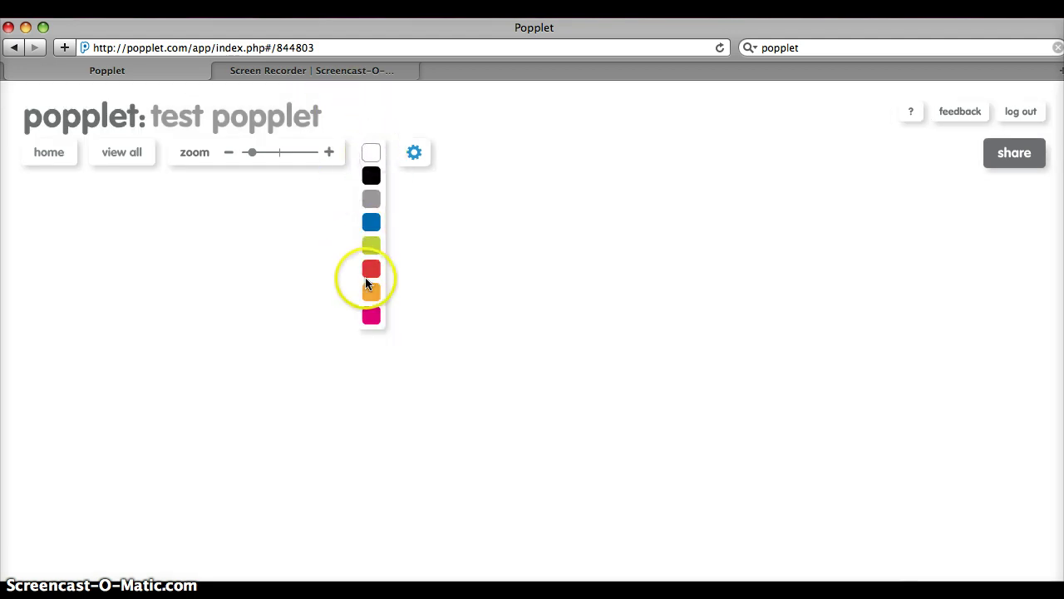
left_click(371, 316)
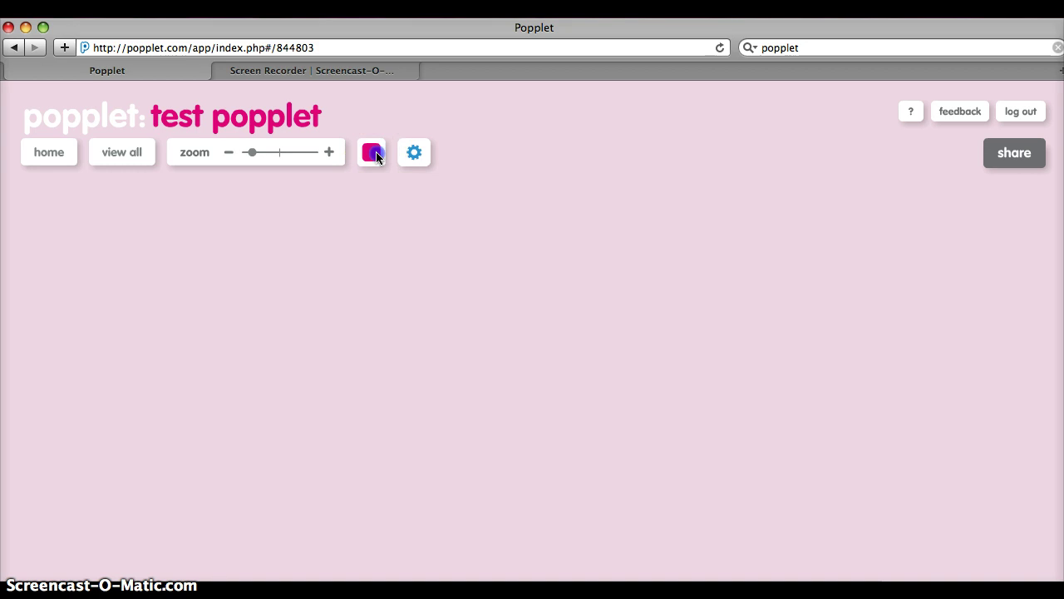
left_click(375, 153)
left_click(373, 197)
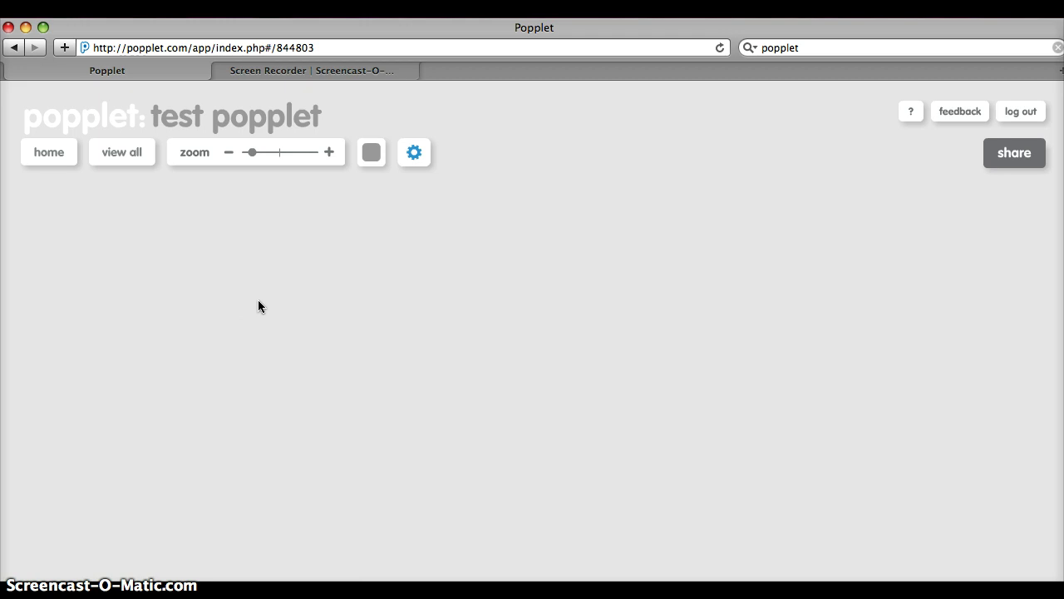
Step: Add four popples at different spots across the blank board
double_click(213, 304)
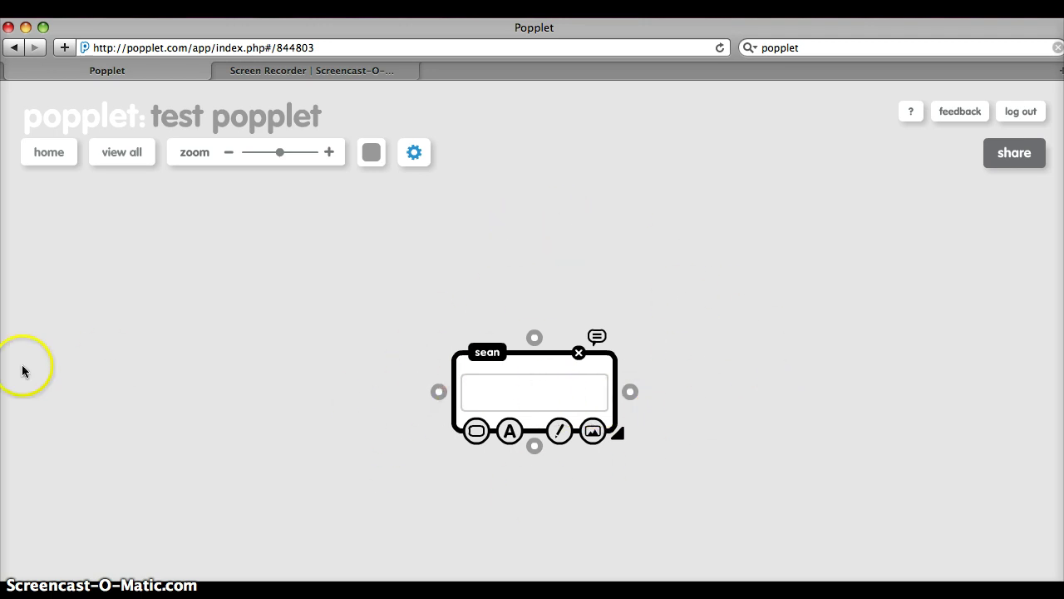
double_click(78, 354)
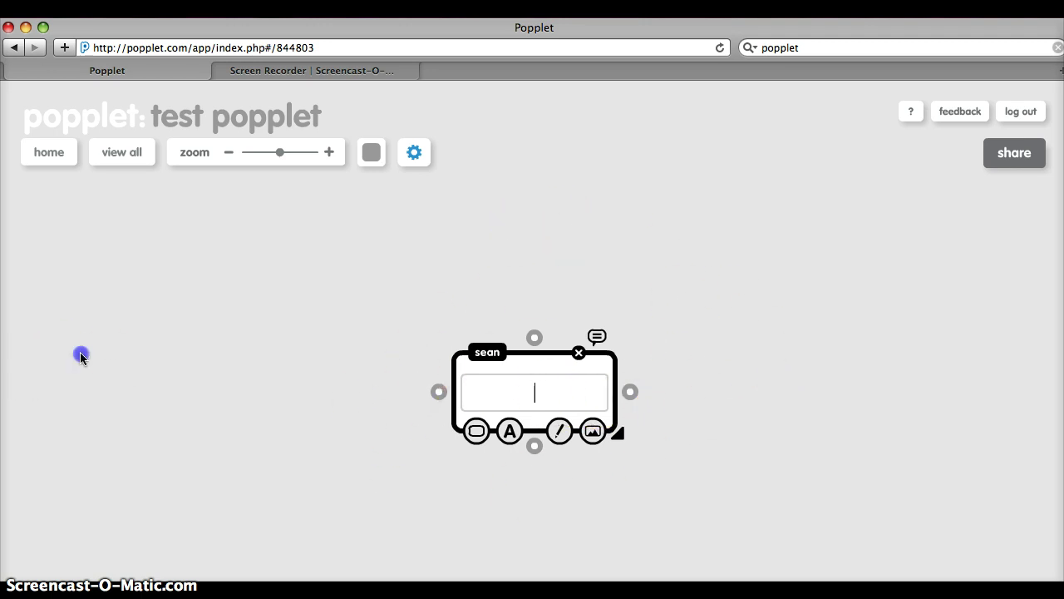
double_click(763, 294)
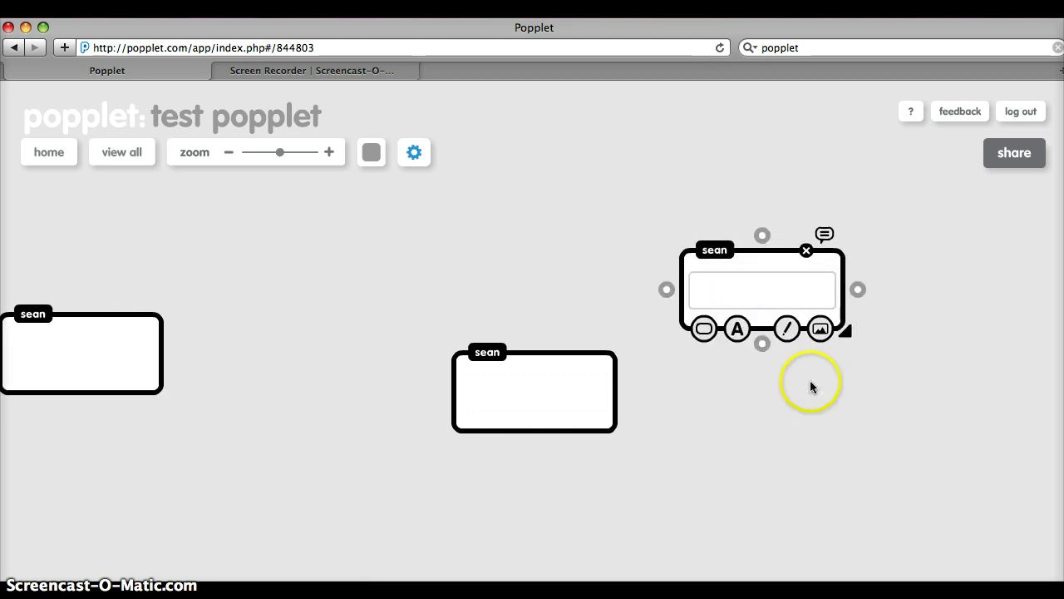
double_click(832, 425)
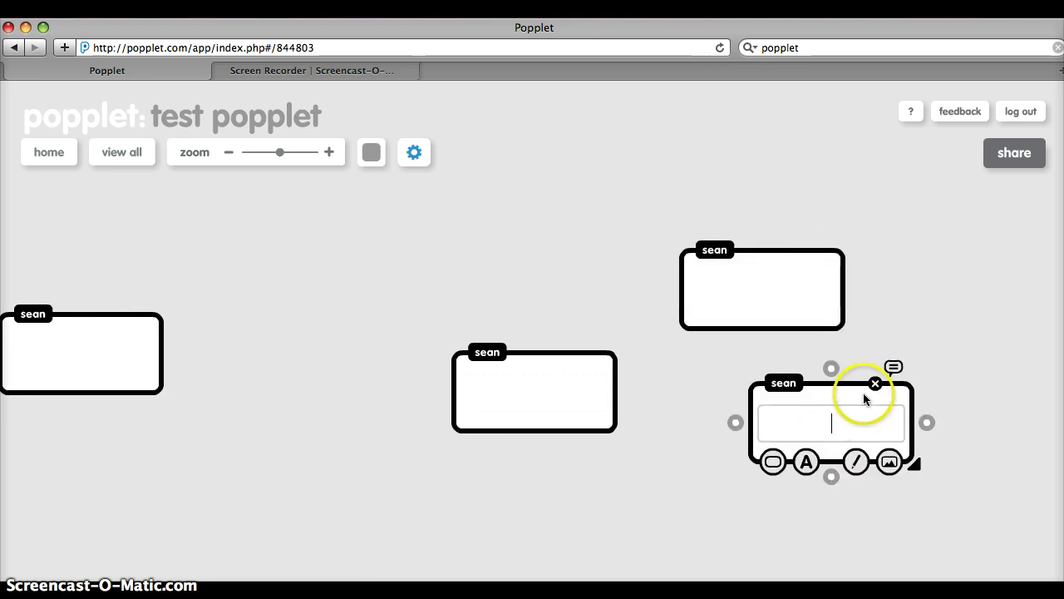
Step: Delete the lower-right, top-right and left popples, then shift the remaining one slightly up-left
left_click(876, 384)
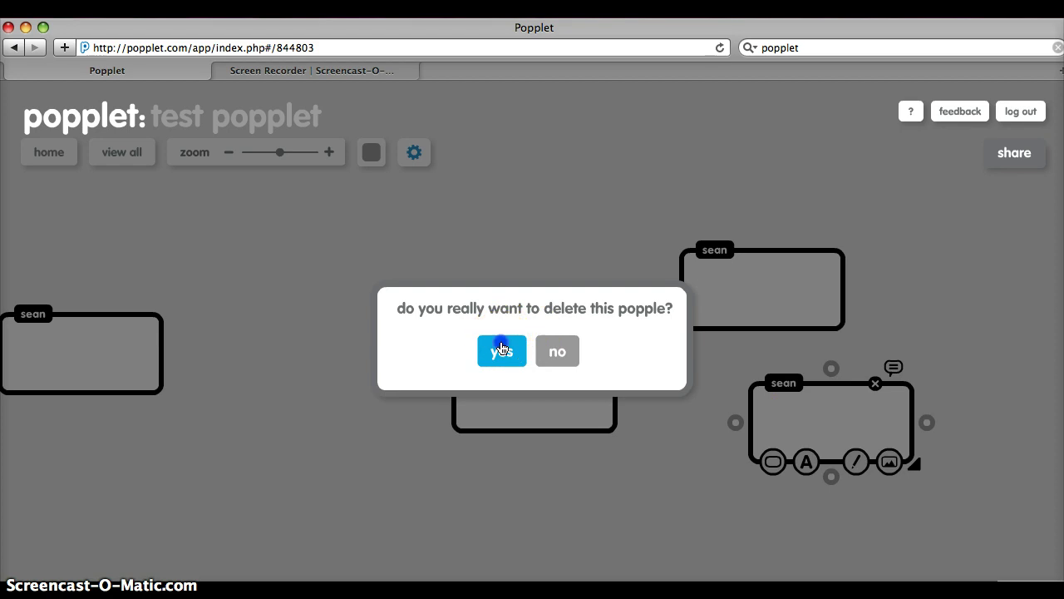
left_click(501, 350)
left_click(746, 277)
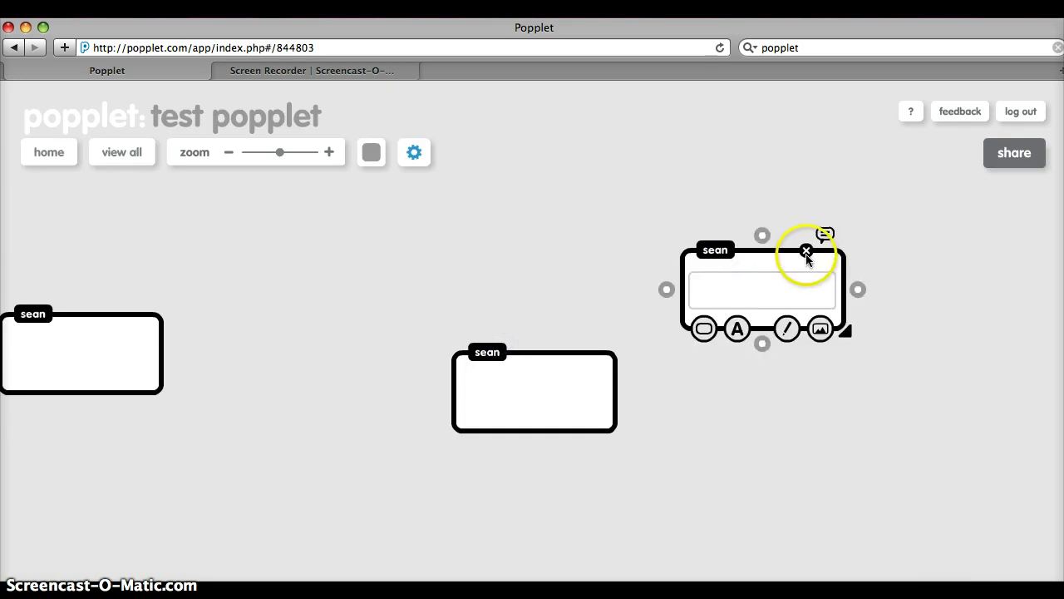
left_click(806, 249)
left_click(495, 350)
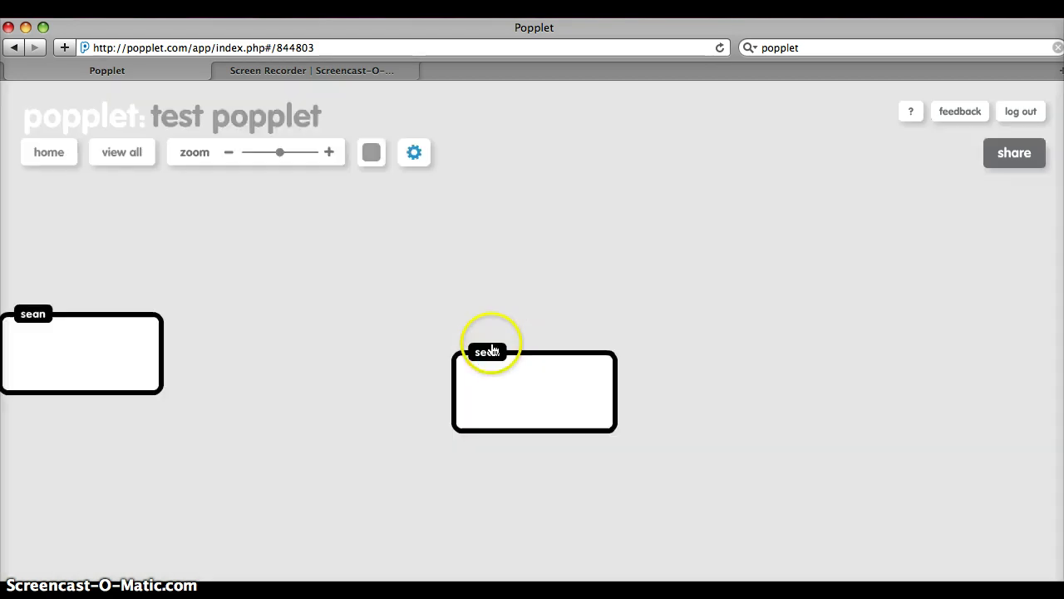
left_click(52, 344)
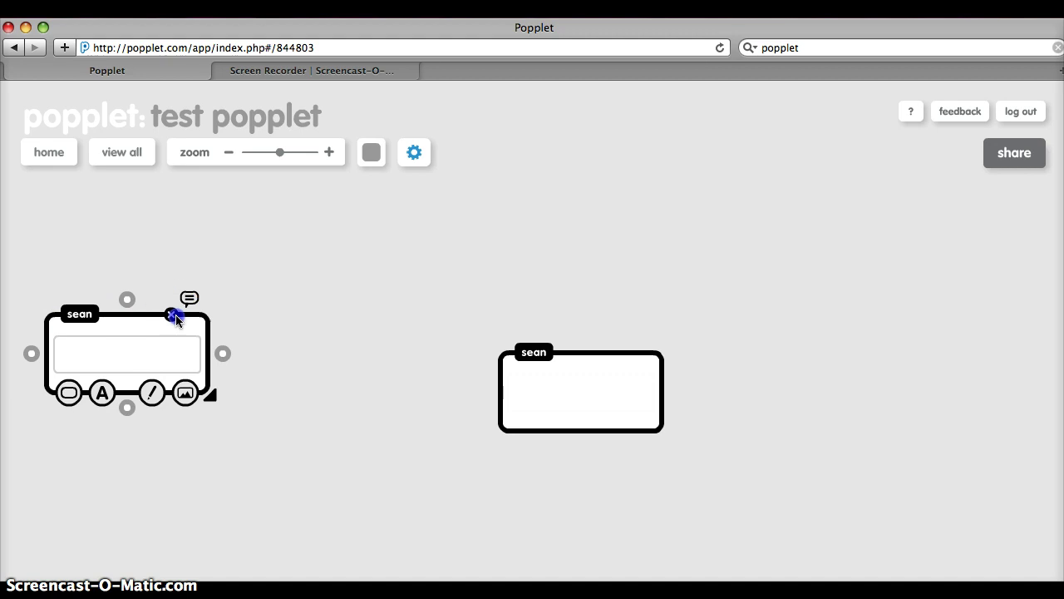
left_click(170, 314)
left_click(504, 356)
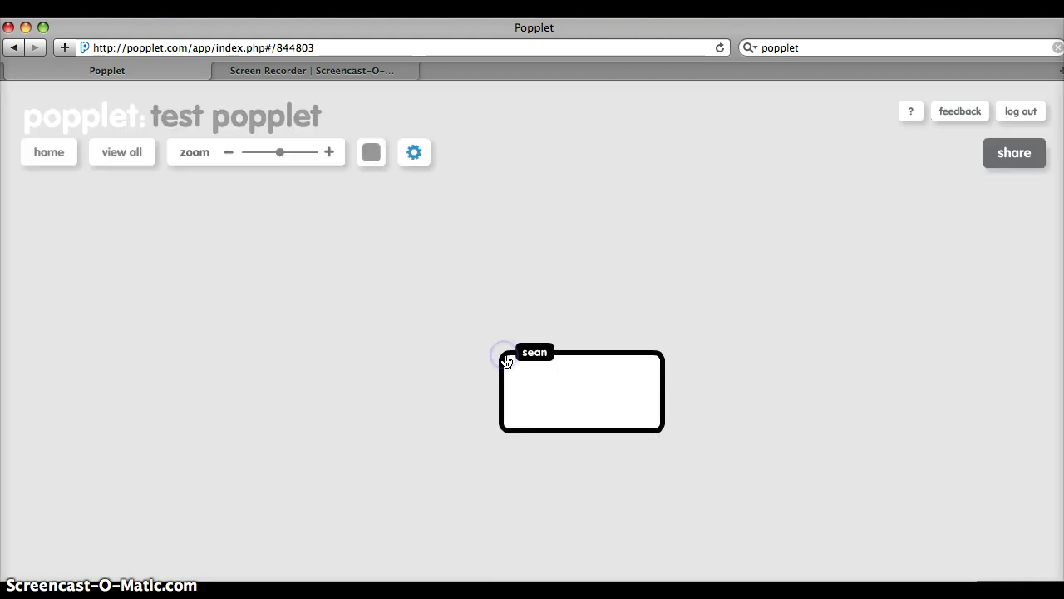
left_click(550, 359)
left_click_drag(586, 375, 625, 333)
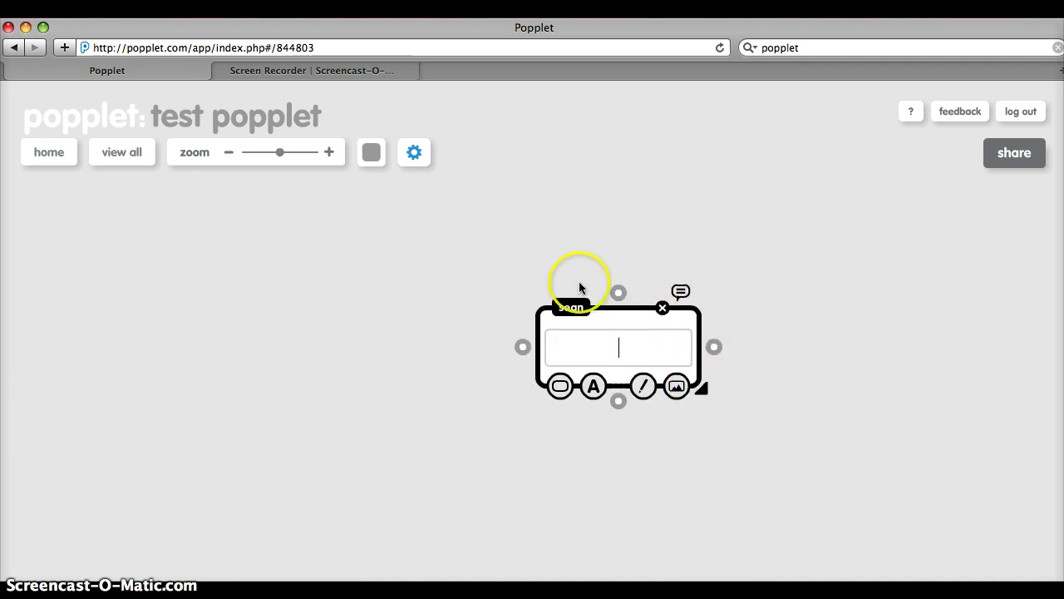
Step: Resize the popple into a large box and colour it magenta after trying pink and grey
left_click_drag(526, 394, 503, 433)
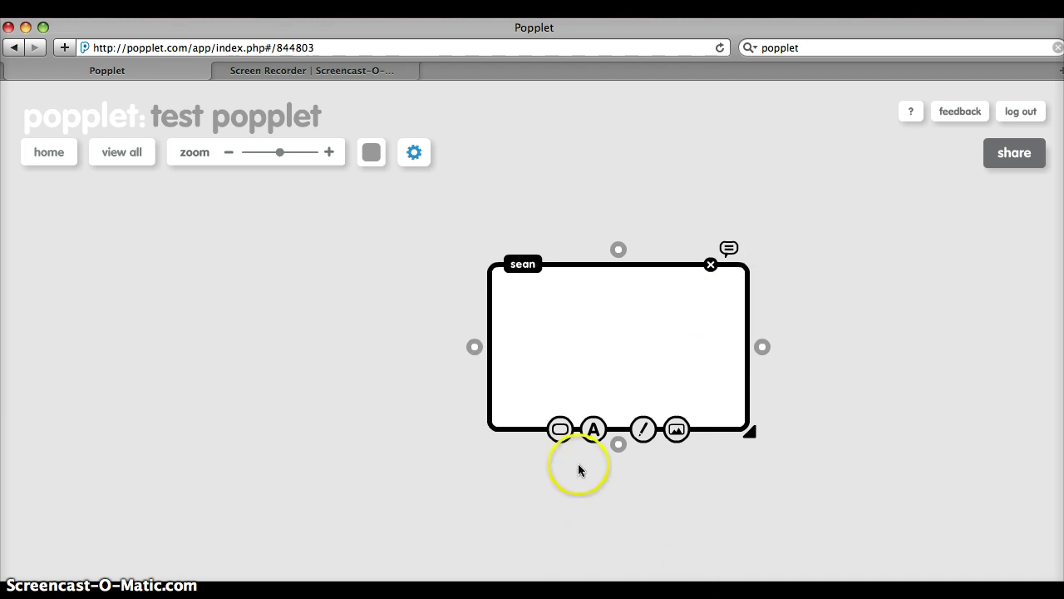
left_click(560, 432)
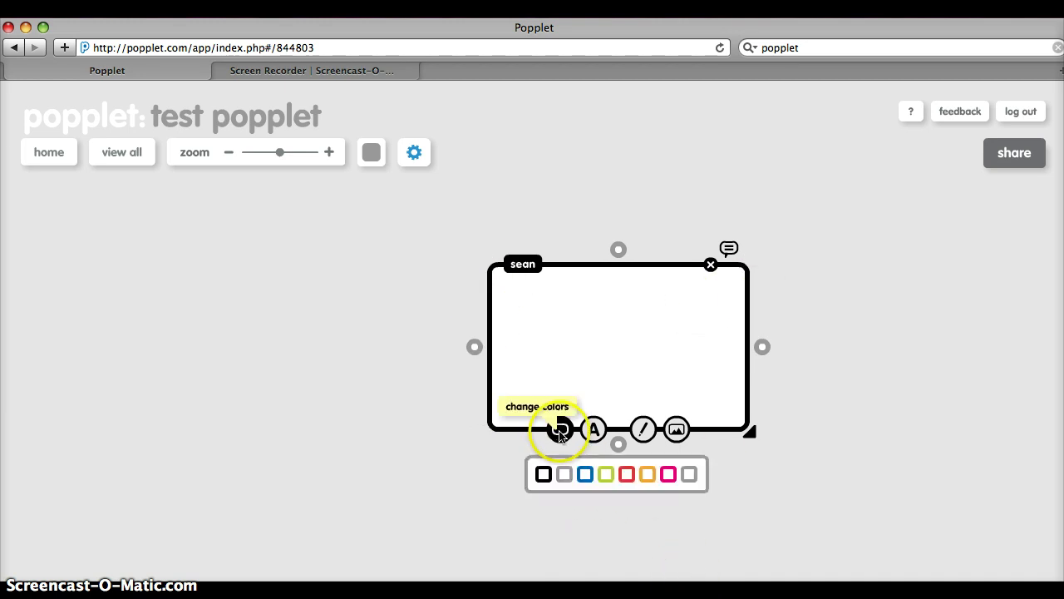
left_click(668, 474)
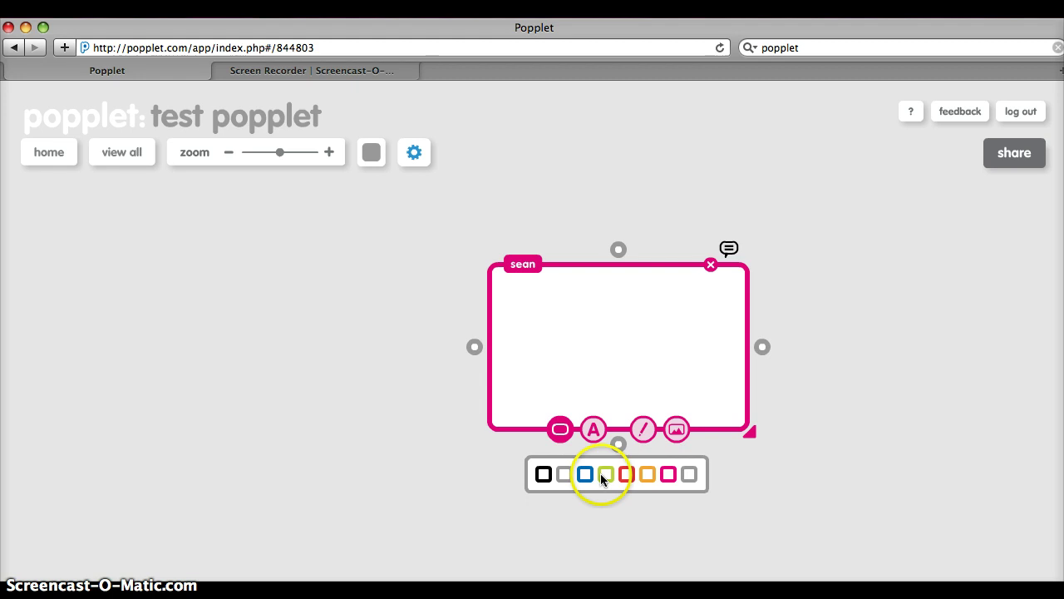
left_click(564, 473)
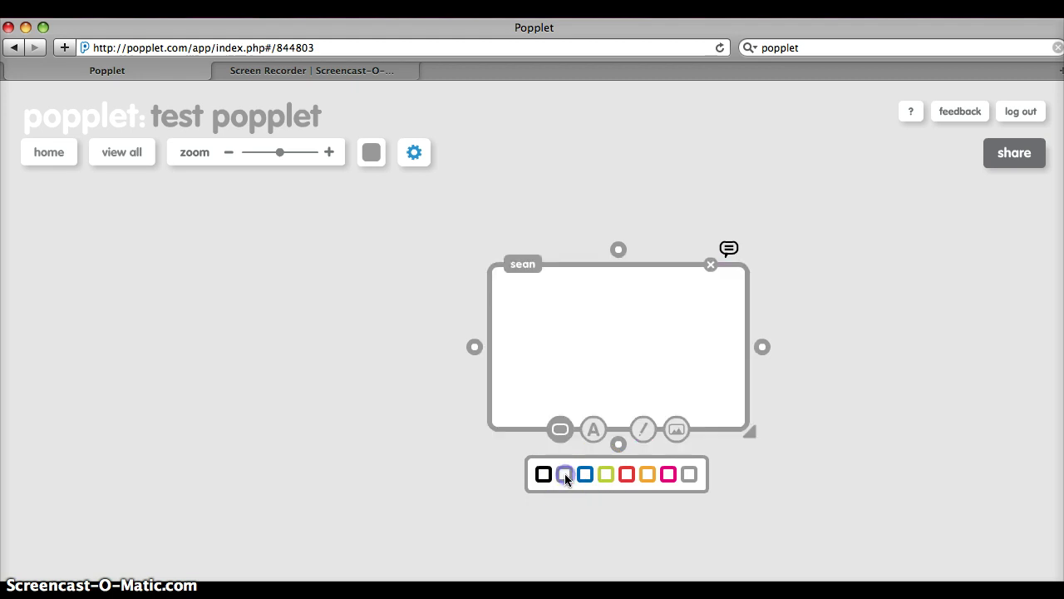
left_click(668, 475)
left_click(381, 460)
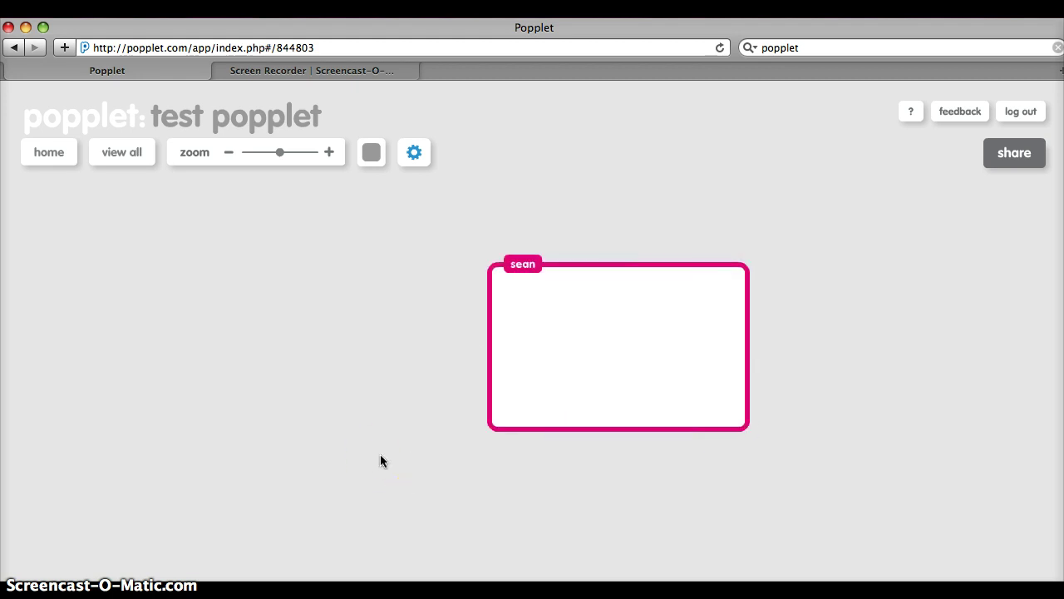
Step: Add a large pink popple on the empty left side of the board
double_click(163, 360)
left_click_drag(246, 400, 295, 447)
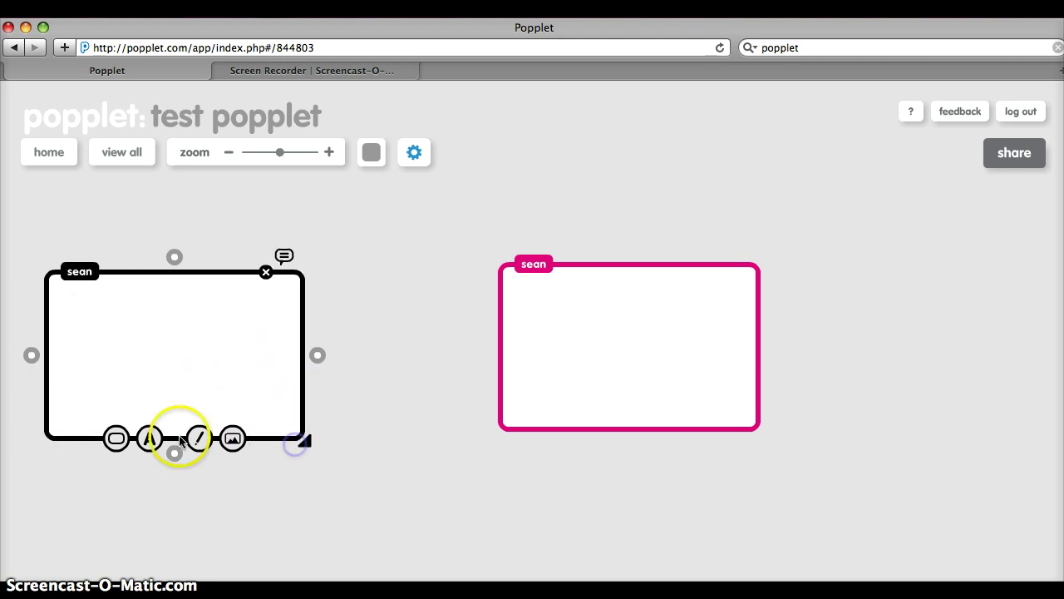
left_click(117, 439)
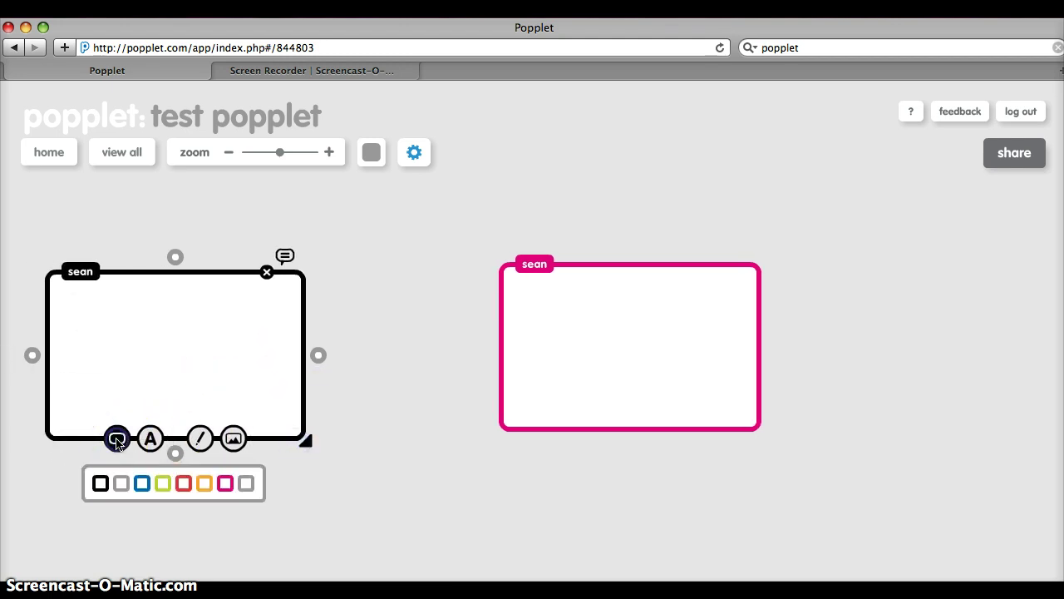
left_click(226, 483)
Step: Fit all popples into view and add a third popple below the first two
scroll(617, 452, "down", 3)
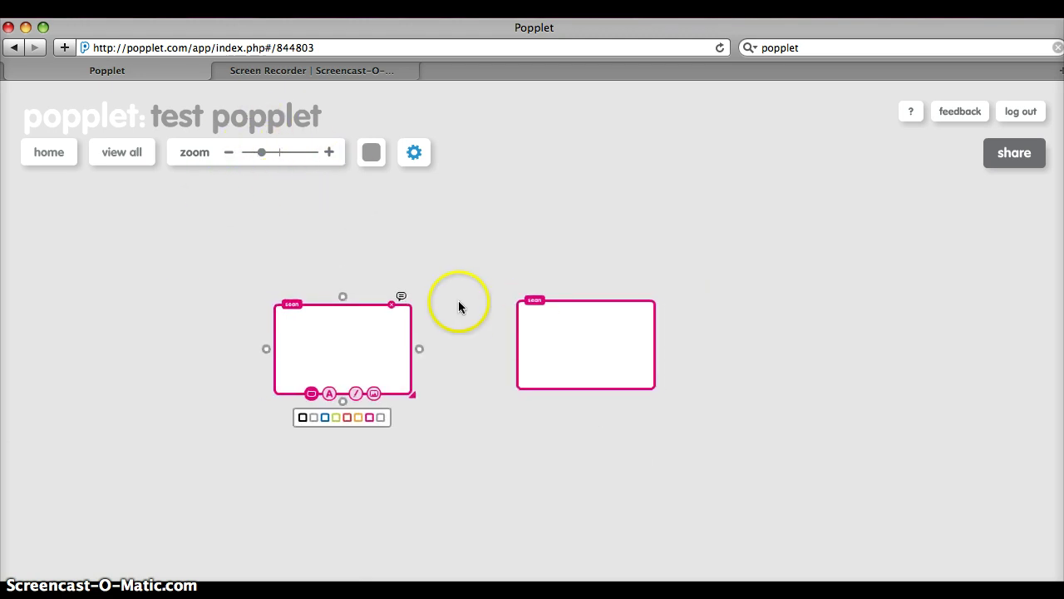
scroll(503, 378, "down", 3)
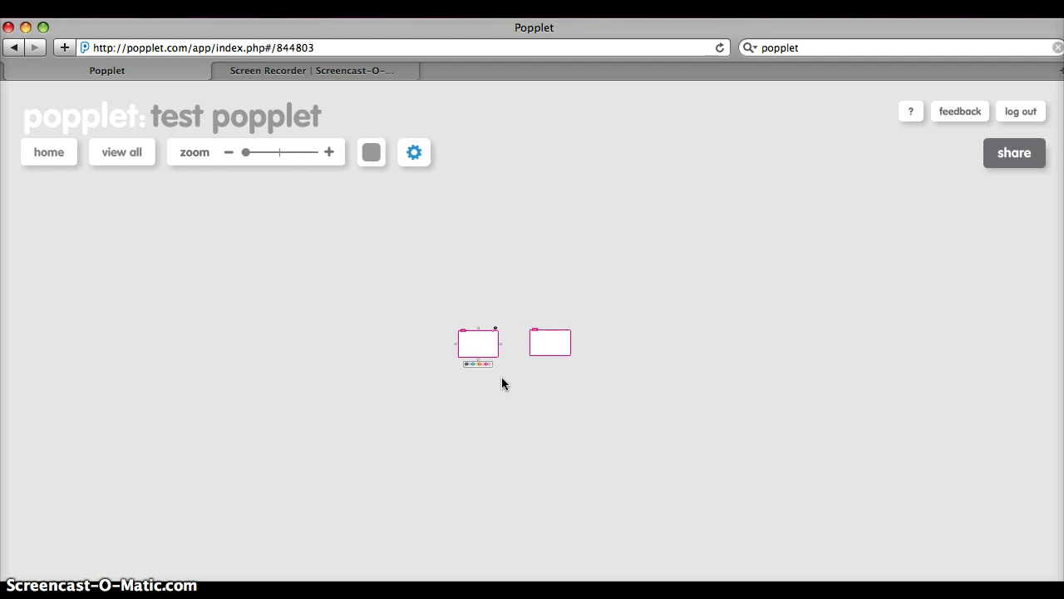
scroll(501, 377, "up", 1)
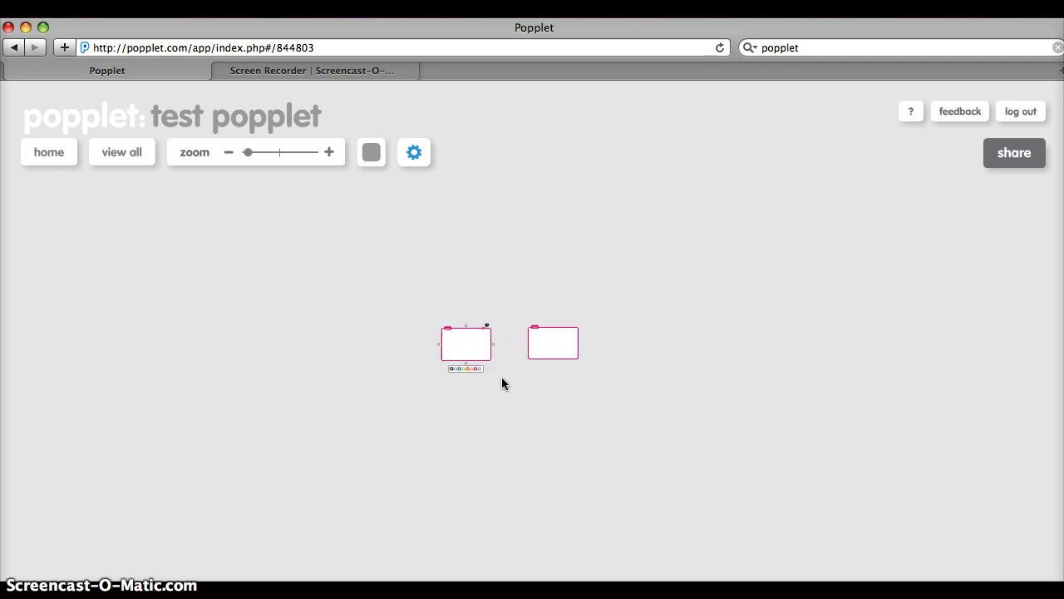
left_click(129, 154)
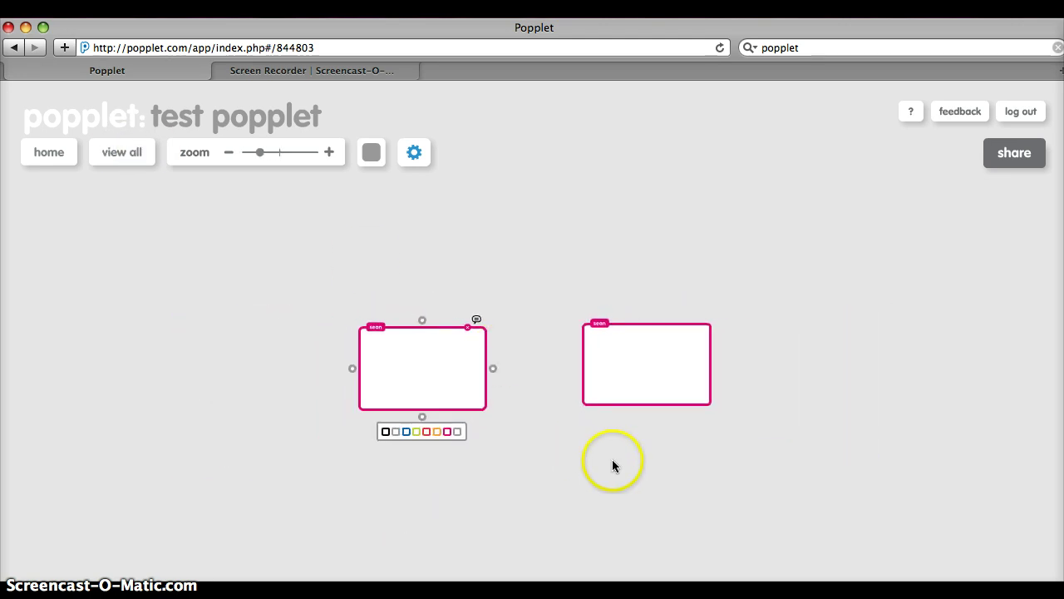
double_click(613, 463)
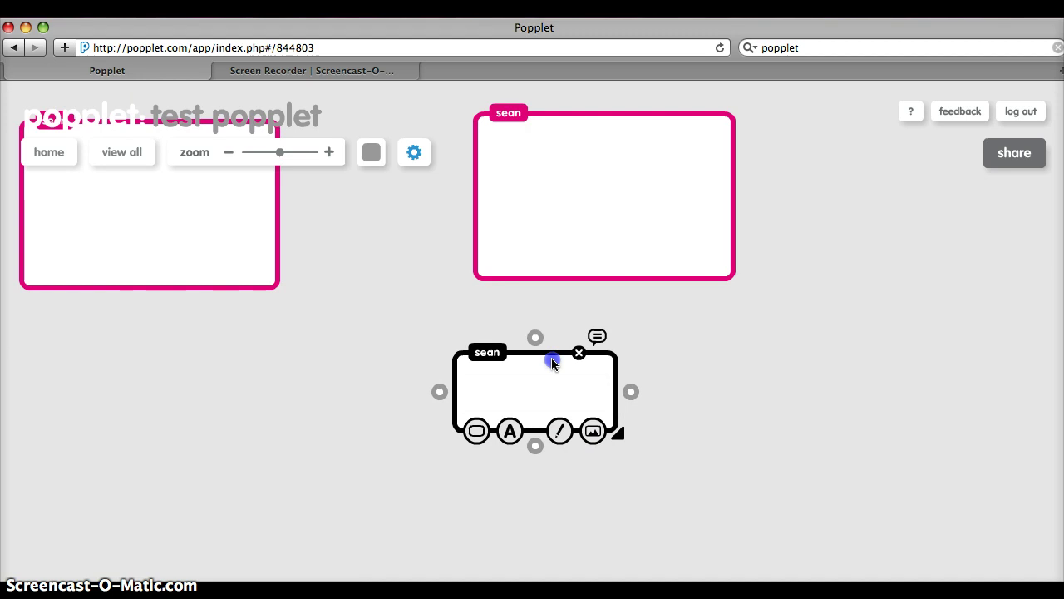
Step: Move the third popple to the lower right, enlarge it and colour it pink
left_click_drag(552, 361, 613, 463)
left_click_drag(672, 523, 737, 555)
left_click(542, 549)
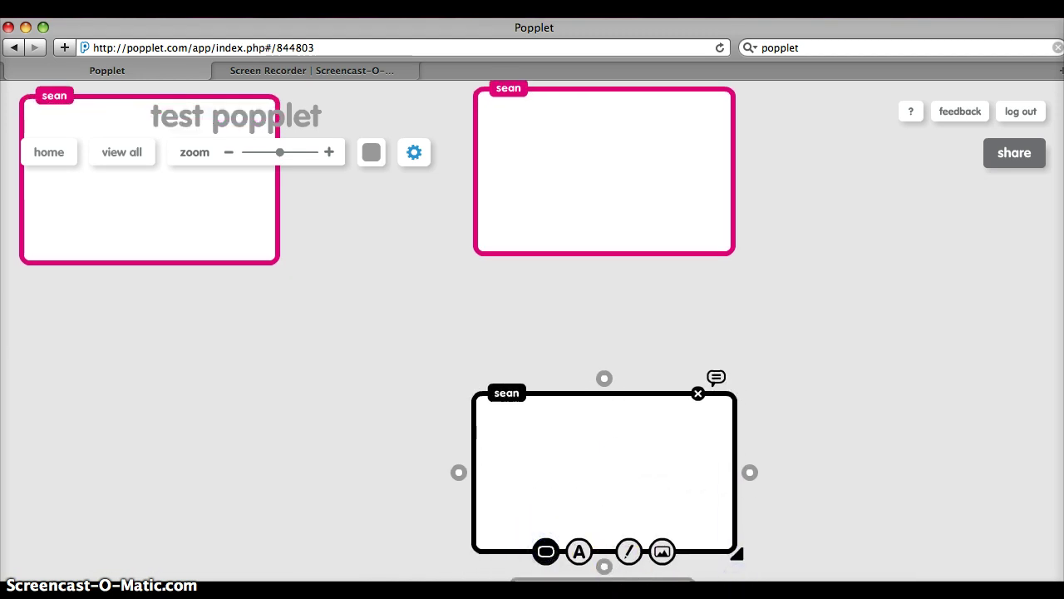
left_click(607, 582)
Step: Add a fourth popple at the lower left, enlarged and coloured magenta
double_click(90, 405)
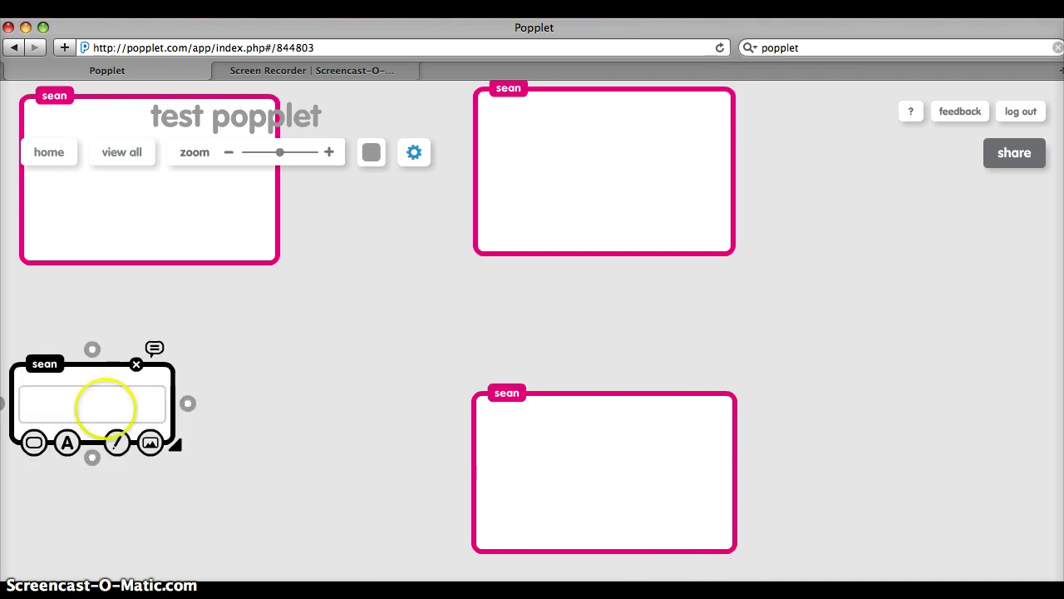
left_click_drag(113, 383, 143, 421)
left_click_drag(208, 483, 253, 529)
left_click(114, 524)
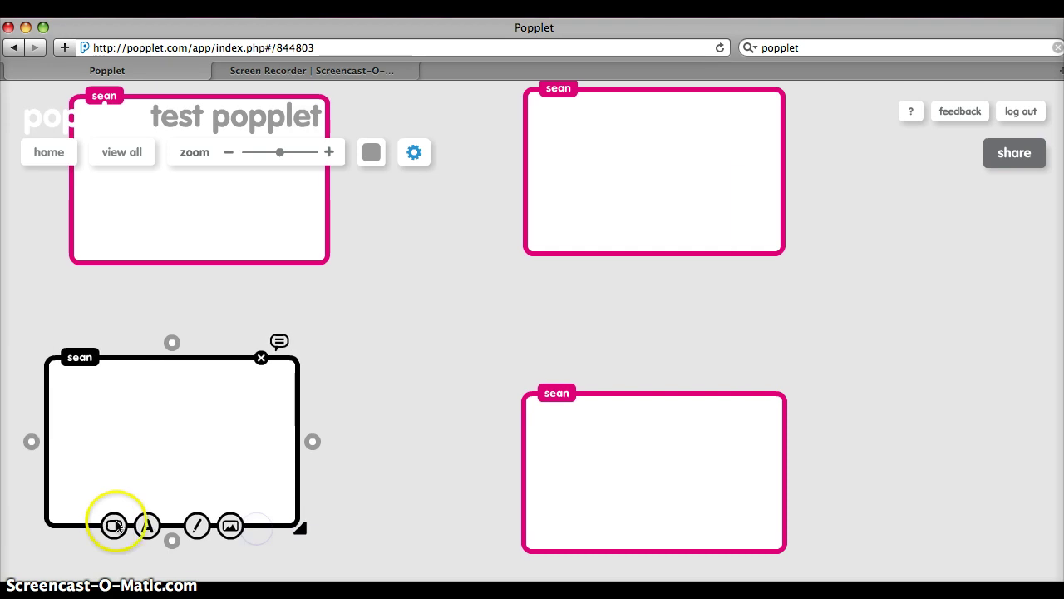
left_click(222, 571)
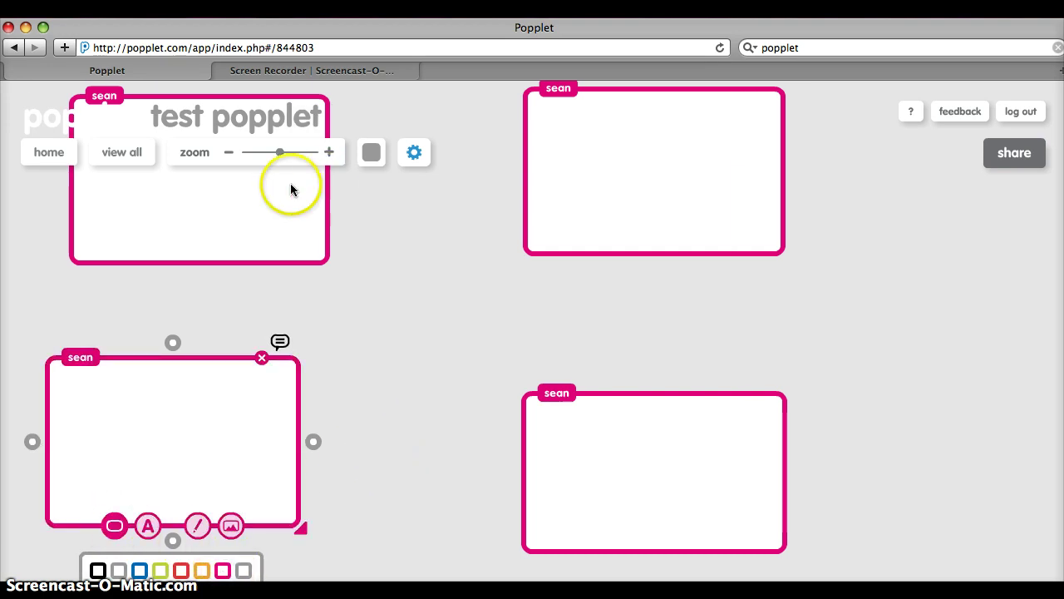
left_click(248, 190)
Step: Start typing text into the Elephants and top-right popples
left_click(233, 201)
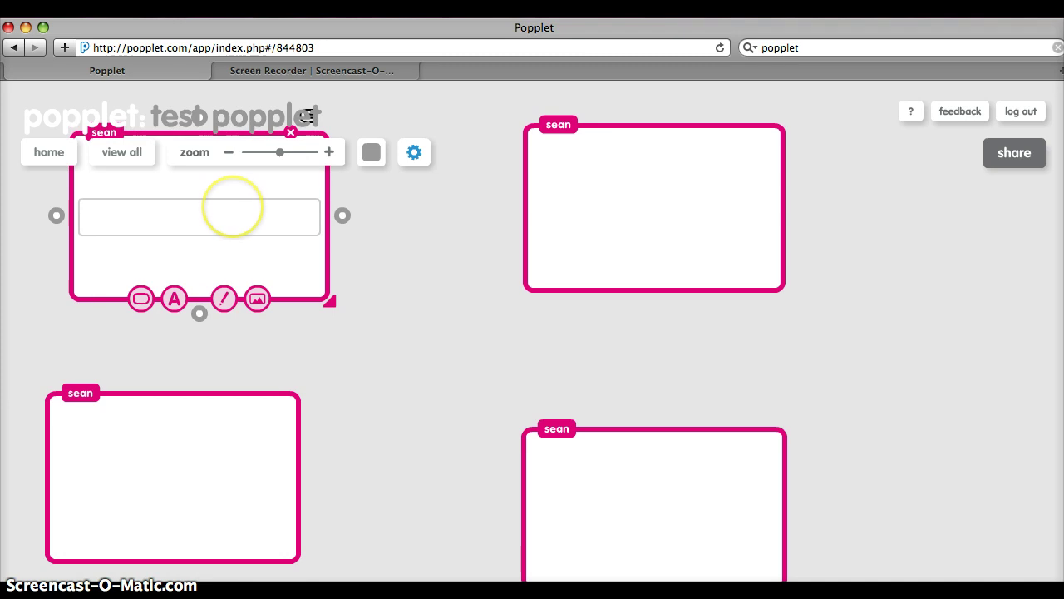
left_click(227, 218)
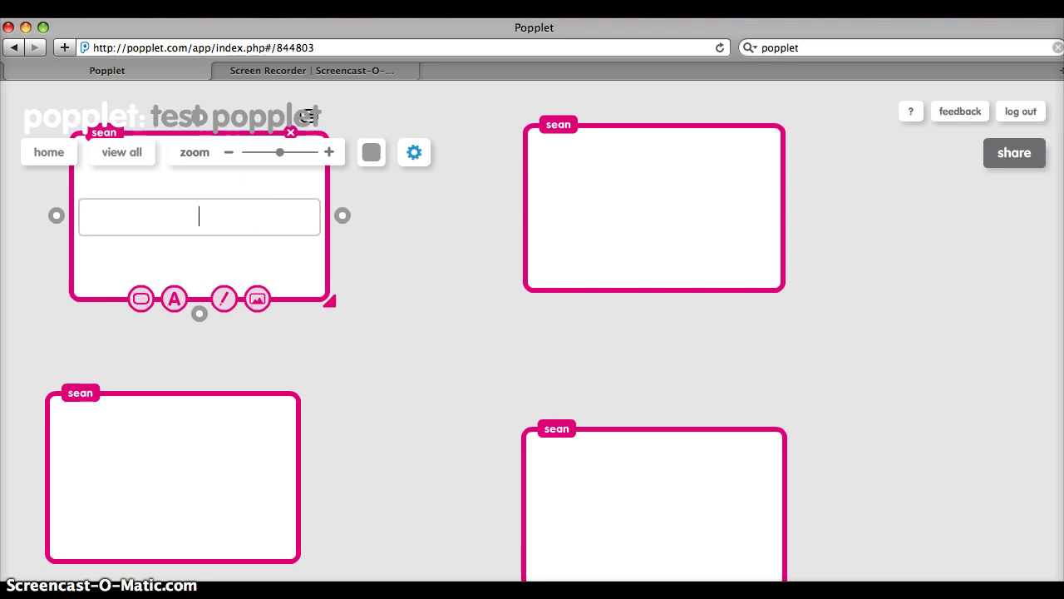
type("Elephants")
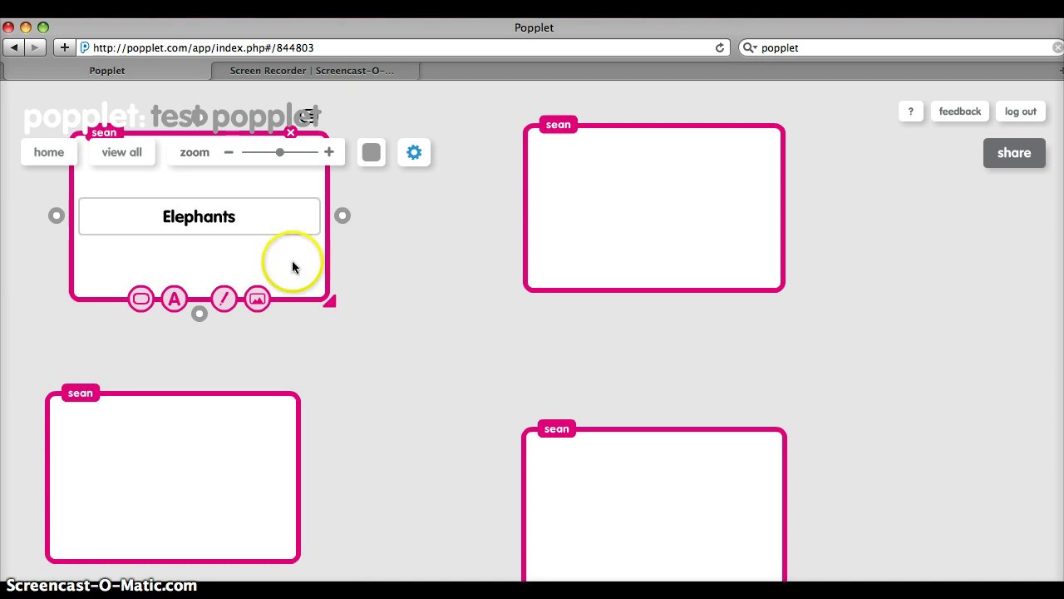
left_click(140, 474)
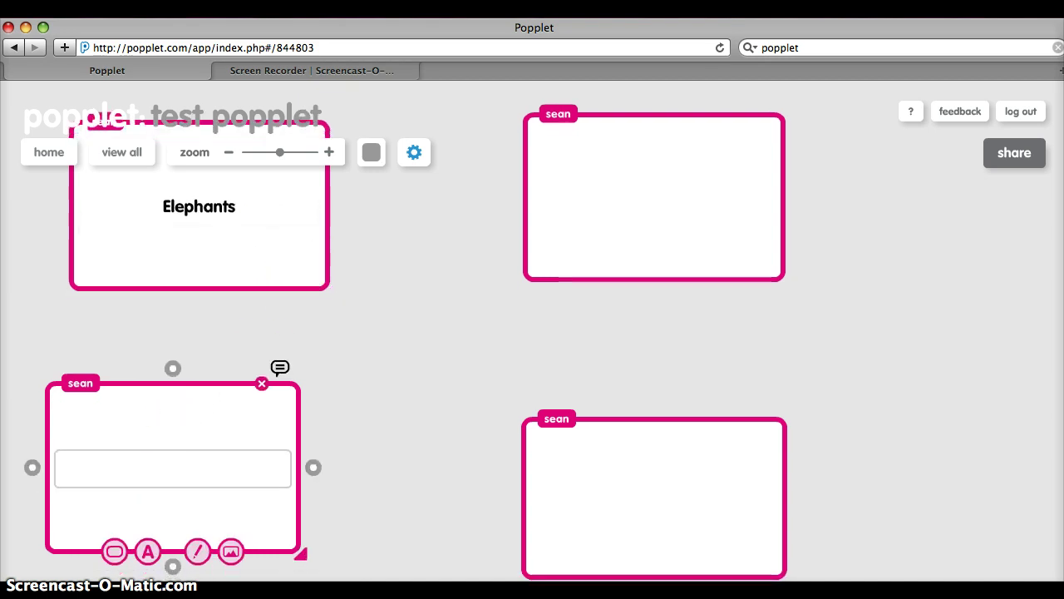
left_click(695, 168)
left_click(642, 208)
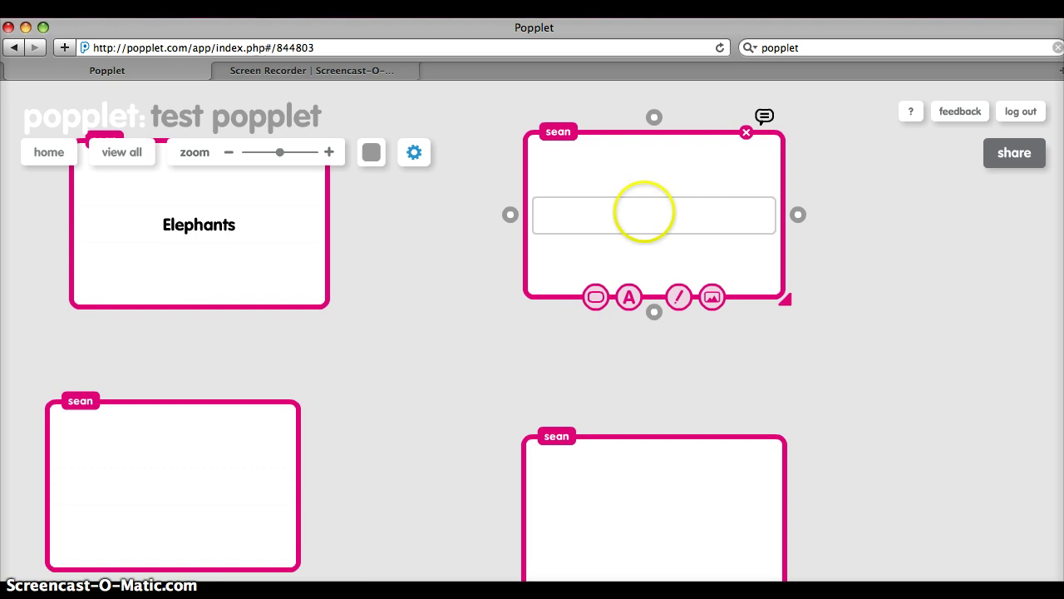
type("dnon")
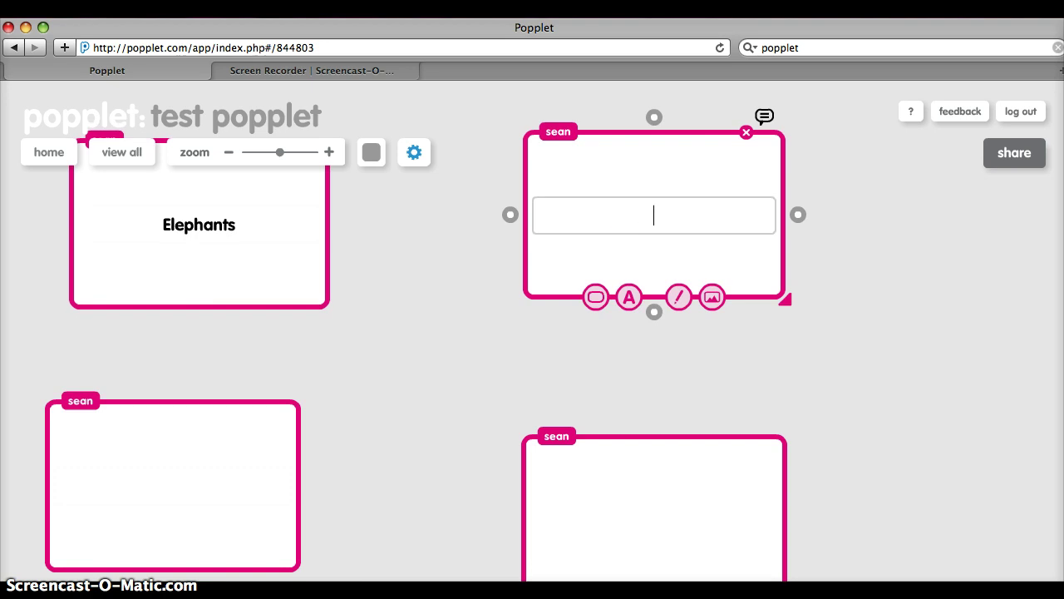
left_click(642, 503)
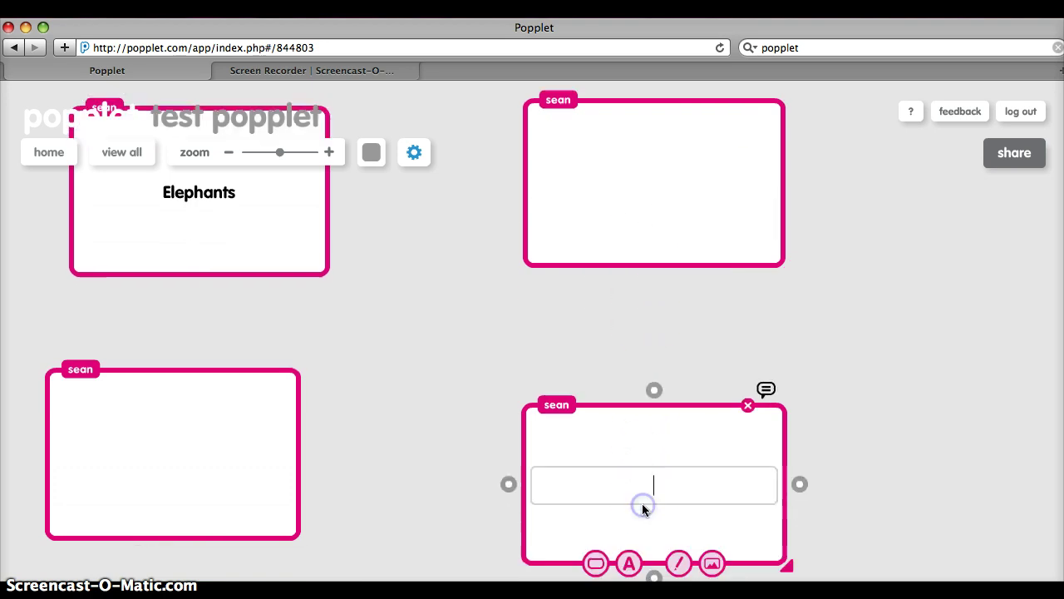
Step: Try several text sizes and alignments on the Elephants title, leaving it centred with no extra lines
left_click(214, 221)
left_click_drag(236, 214, 163, 215)
left_click(174, 298)
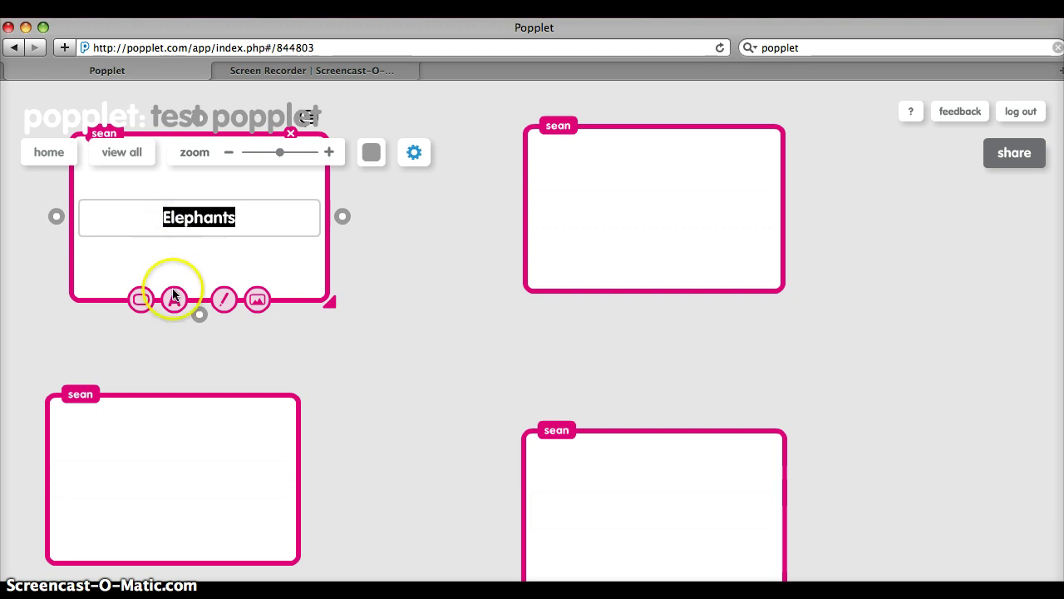
left_click(181, 344)
left_click(157, 348)
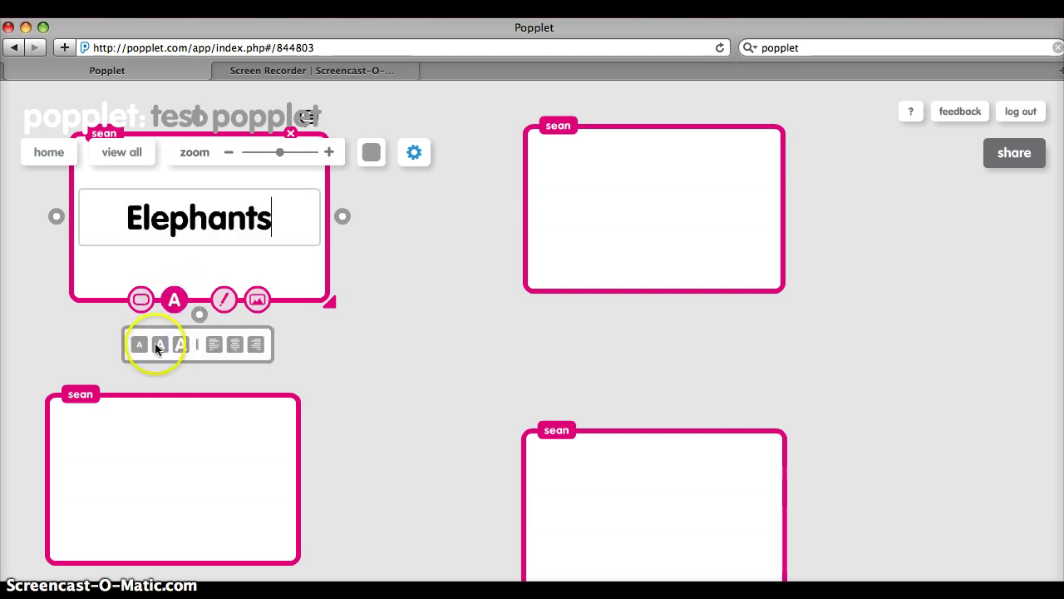
left_click(154, 339)
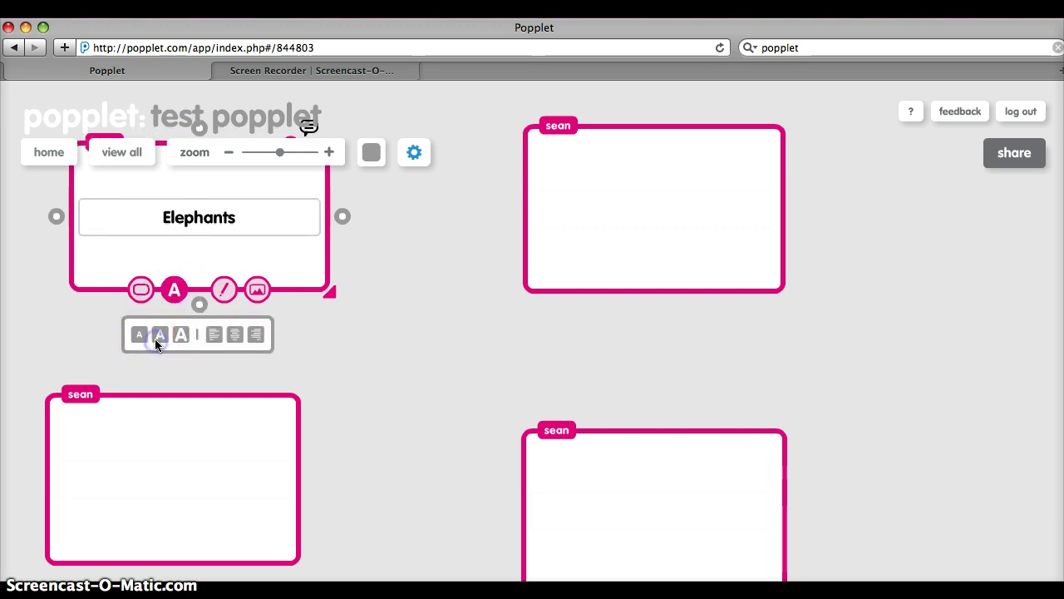
left_click(179, 337)
left_click(166, 332)
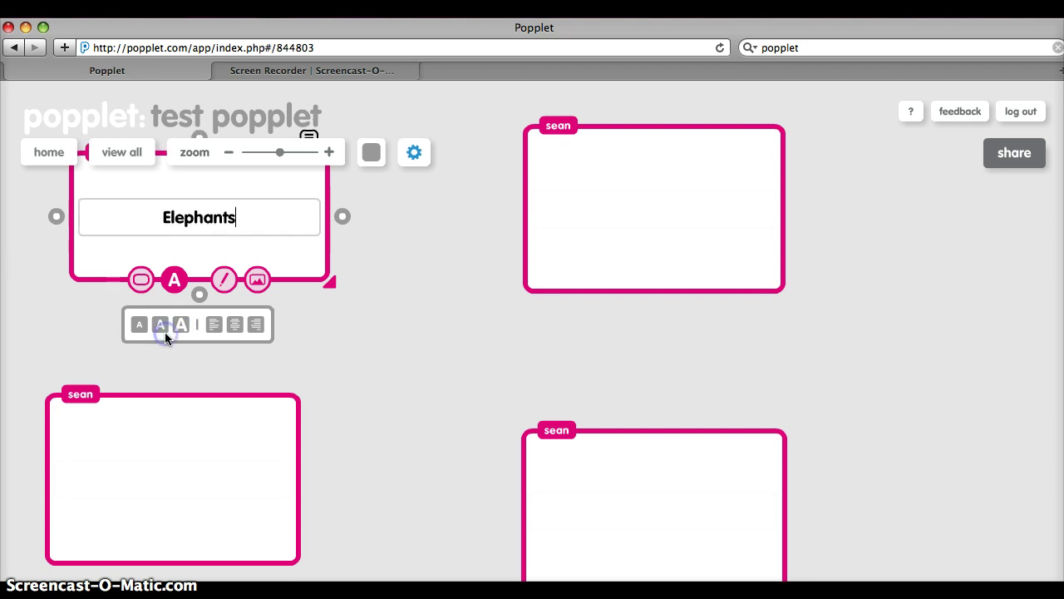
left_click(213, 327)
left_click(236, 326)
left_click(253, 325)
left_click(236, 326)
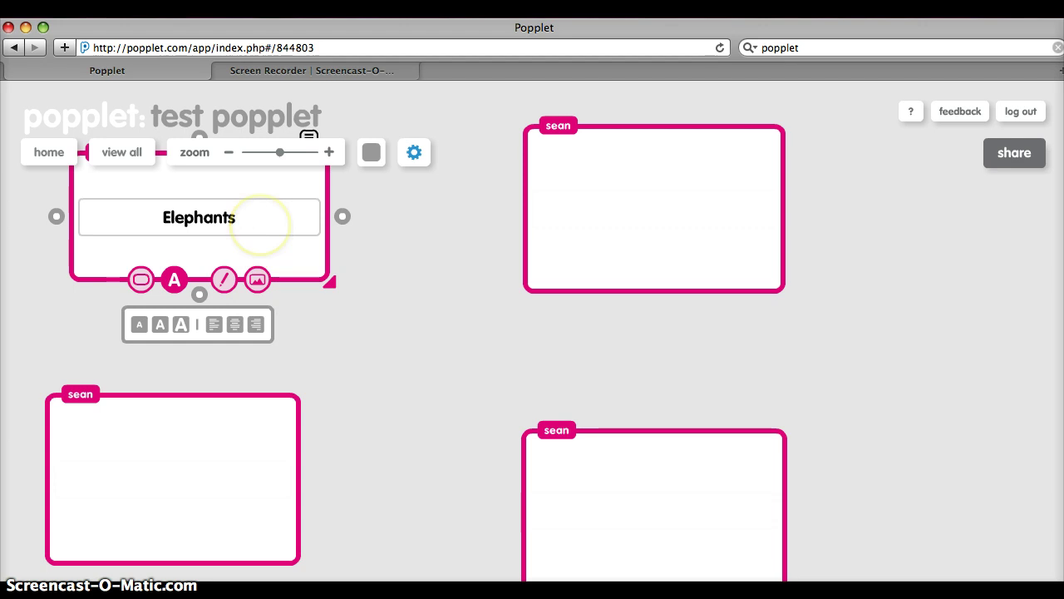
key("Return")
key("Return")
key("Return")
key("Return")
key("Return")
key("Return")
key("Return")
key("Return")
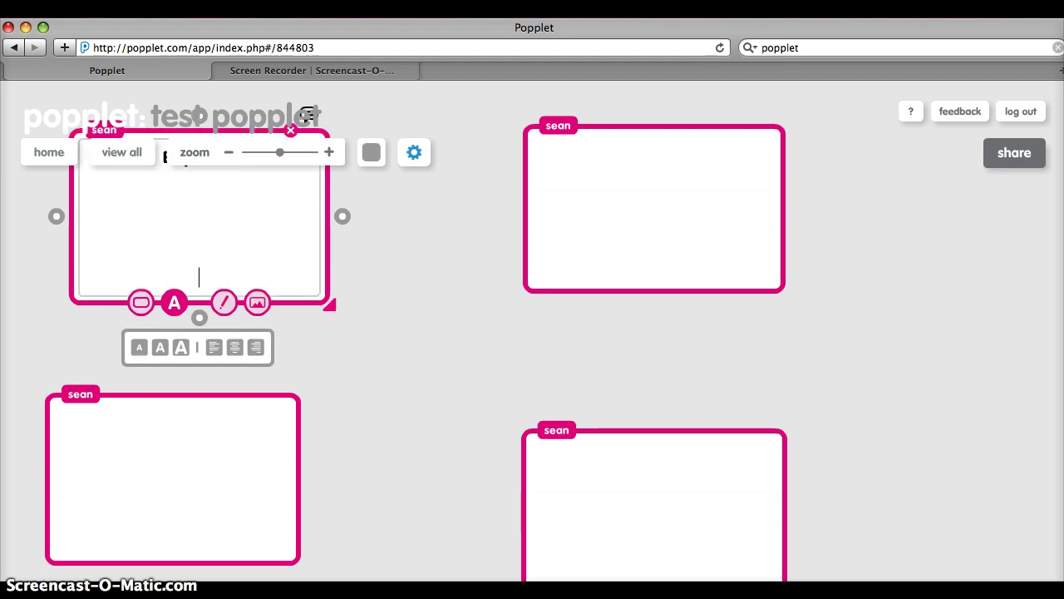
key("Return")
key("BackSpace")
key("BackSpace")
key("BackSpace")
key("BackSpace")
key("BackSpace")
key("BackSpace")
key("BackSpace")
key("BackSpace")
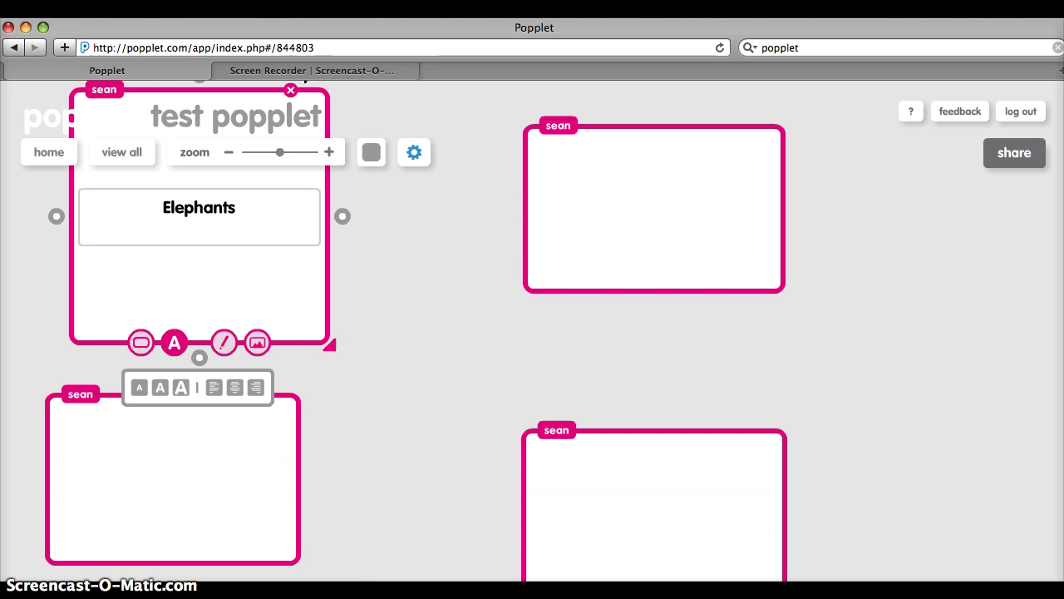
Step: Title the top-right popple 'Elephant Information'
left_click(642, 142)
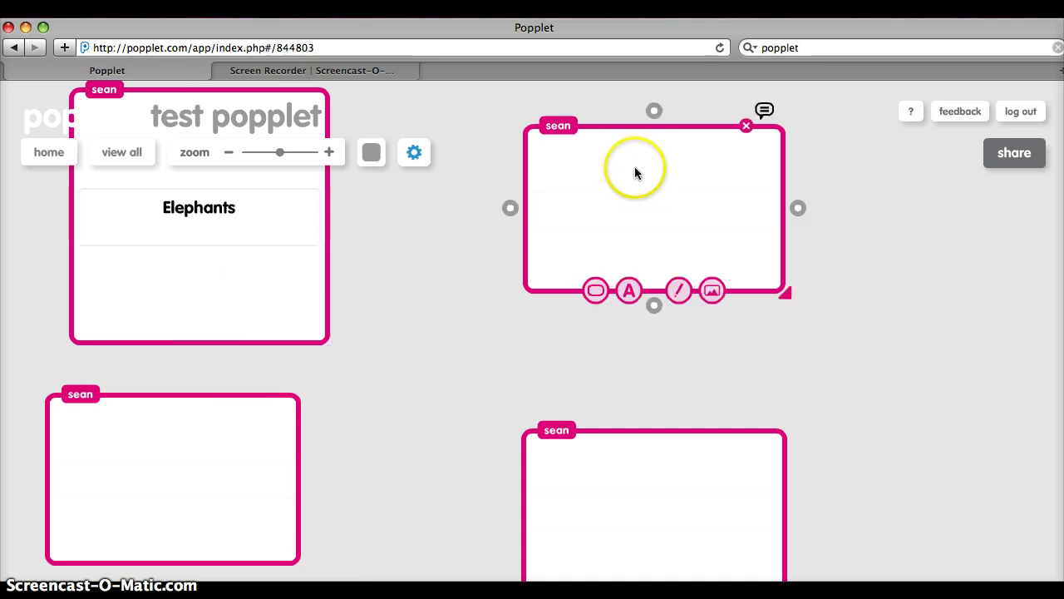
left_click(638, 200)
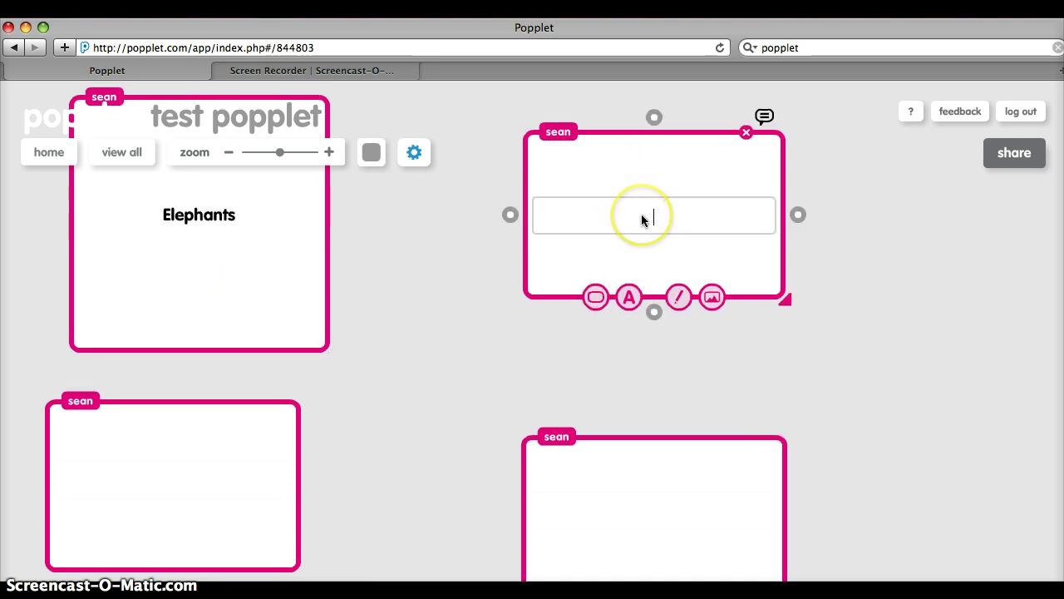
type("Elephant I")
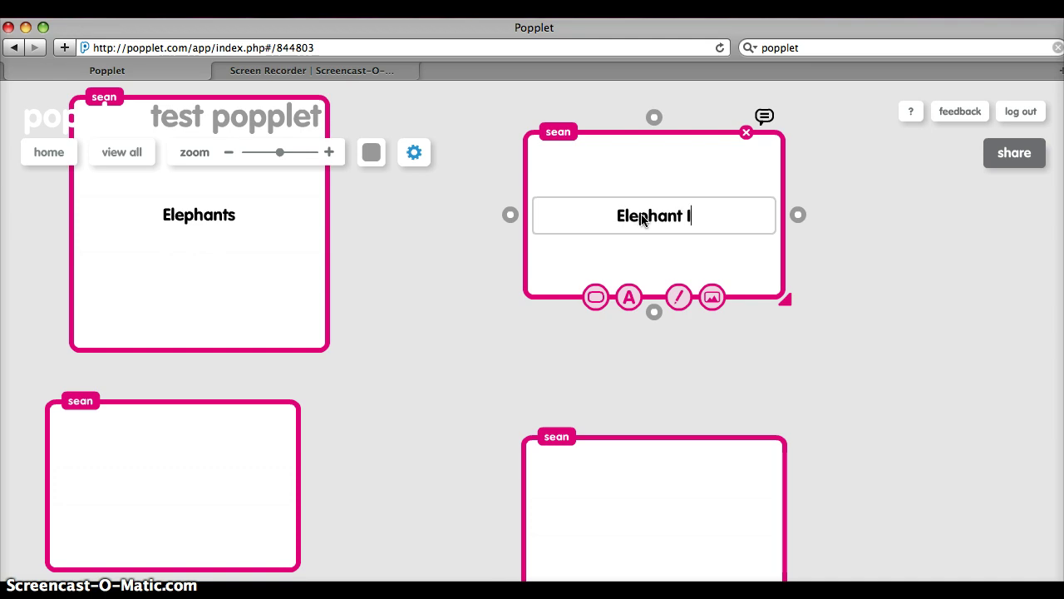
type("nformation")
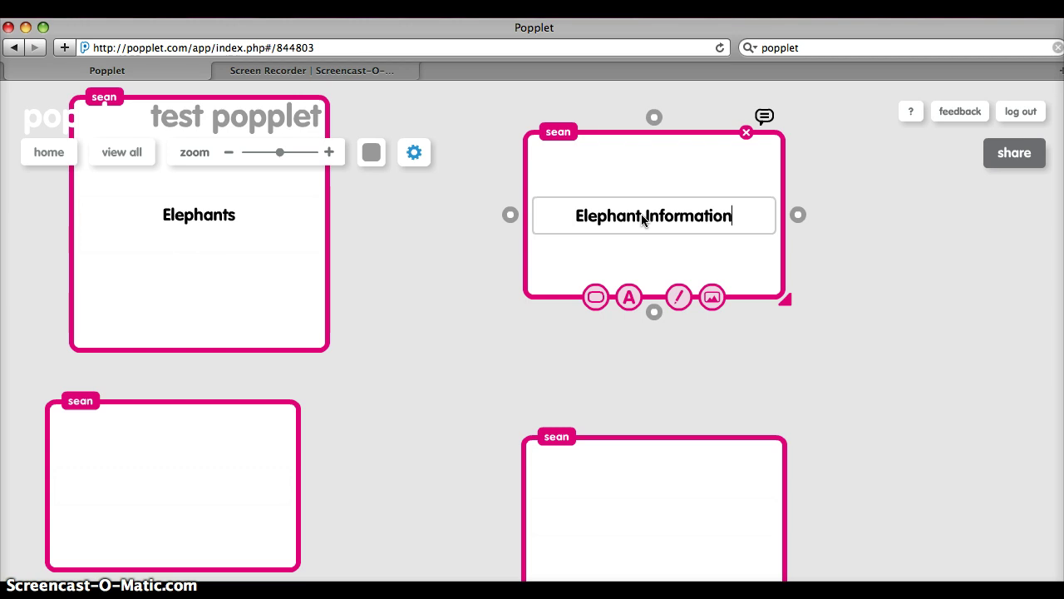
left_click(638, 222)
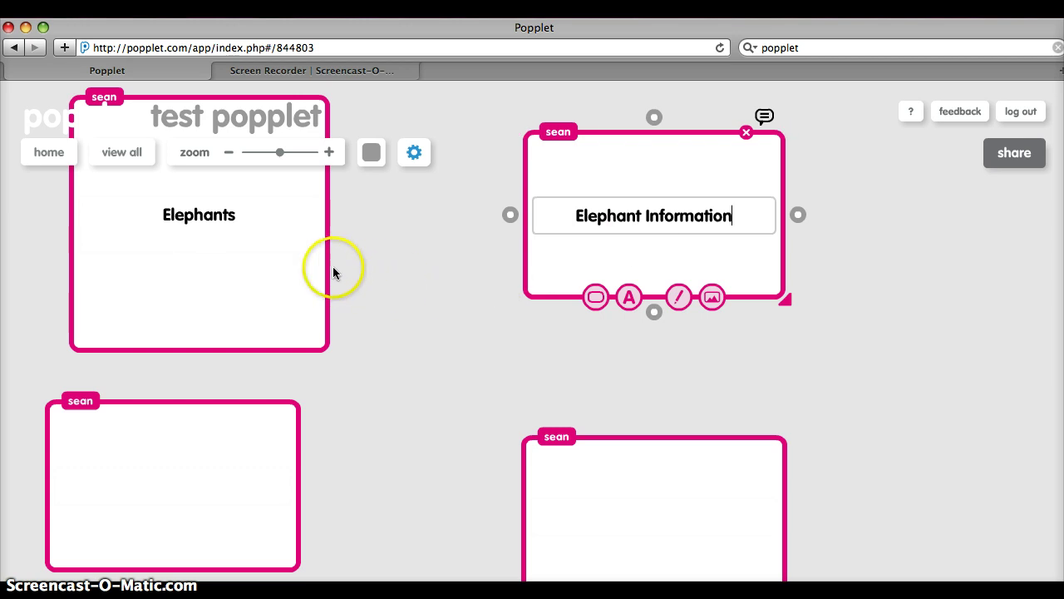
left_click(310, 279)
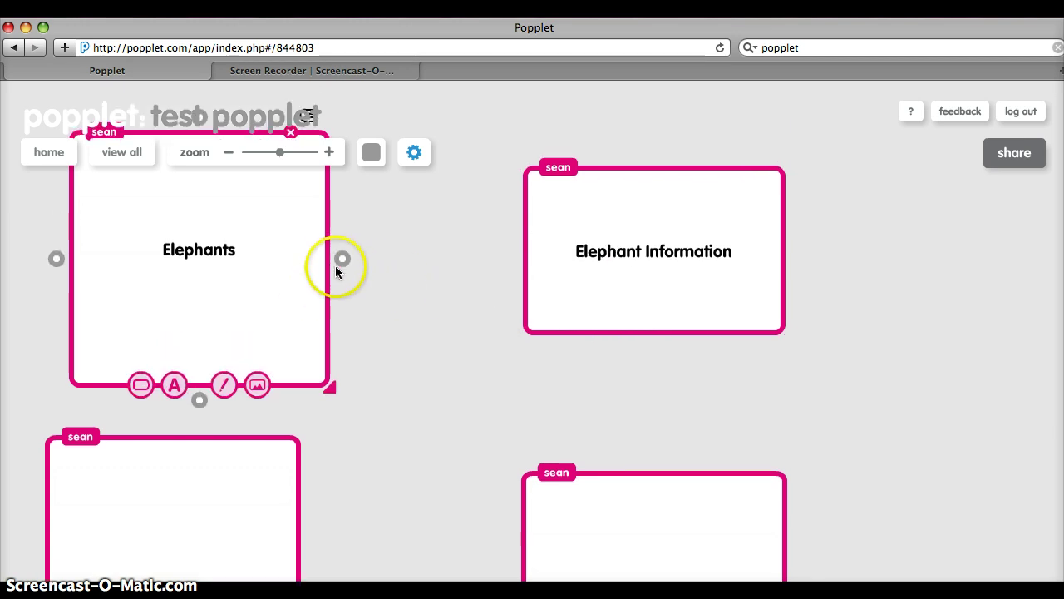
Step: Link Elephants to Elephant Information, on to the lower-right and lower-left popples, and back to Elephants
left_click_drag(343, 260, 546, 259)
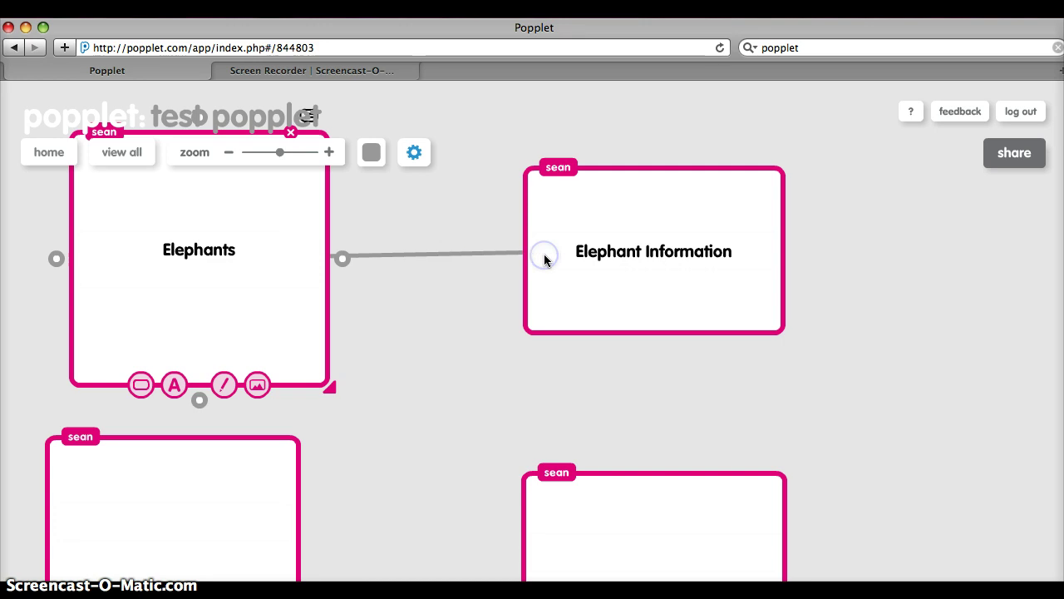
left_click(643, 290)
left_click_drag(655, 352, 628, 521)
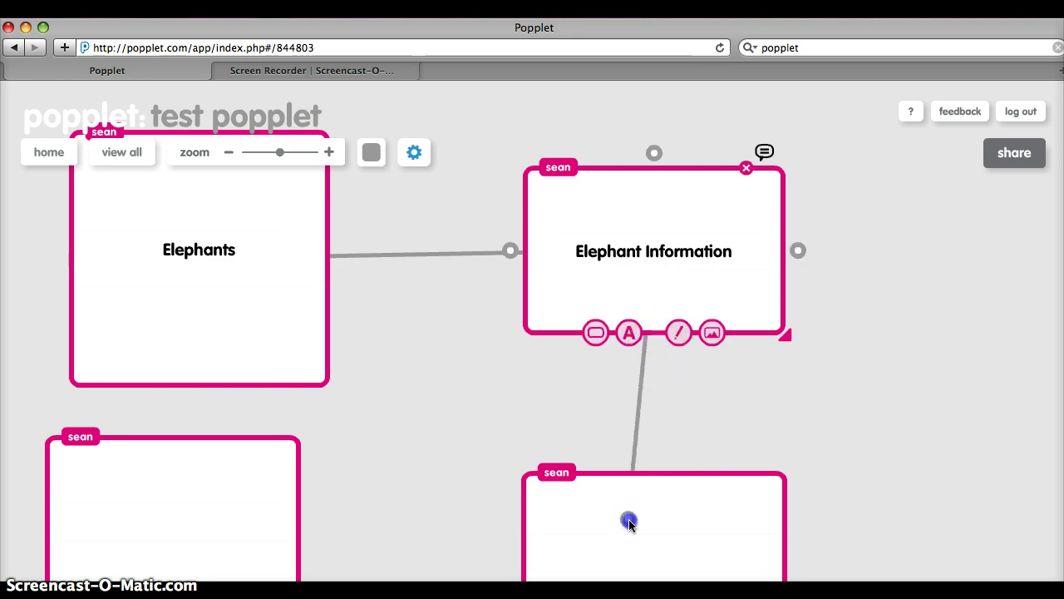
left_click(556, 519)
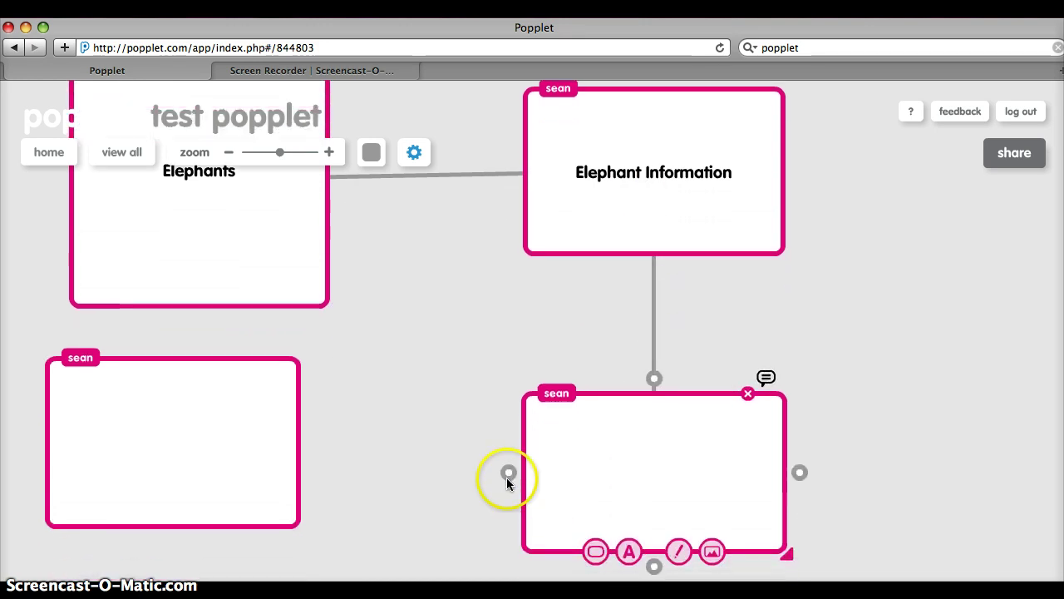
left_click_drag(505, 472, 248, 435)
left_click(189, 441)
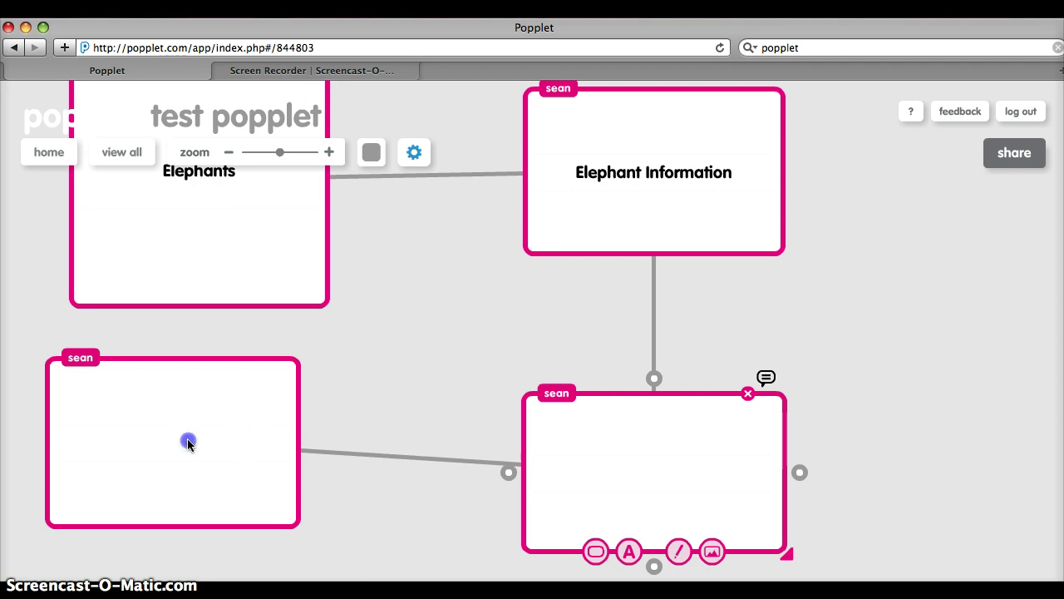
left_click_drag(174, 356, 201, 266)
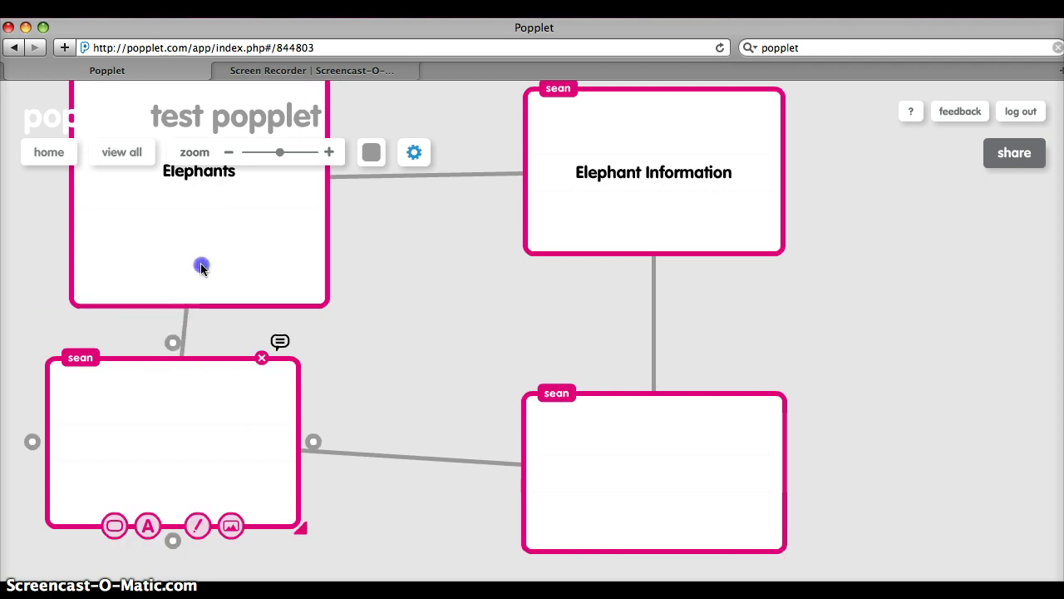
Step: Delete the link between the bottom popples, reposition both, and redraw the link
left_click(407, 459)
left_click_drag(547, 464, 578, 449)
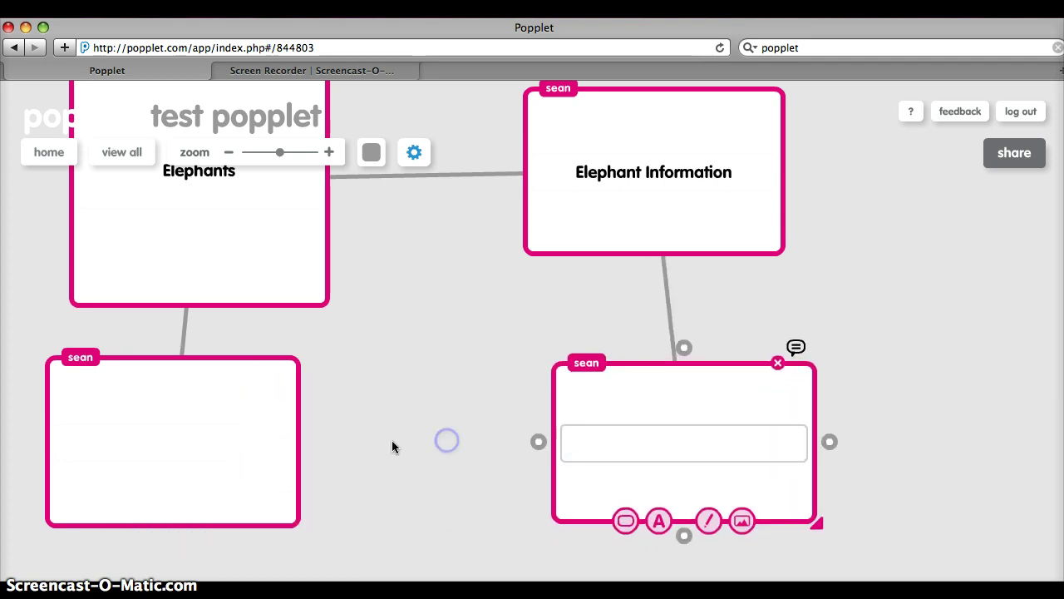
left_click_drag(221, 440, 239, 438)
left_click_drag(340, 440, 618, 452)
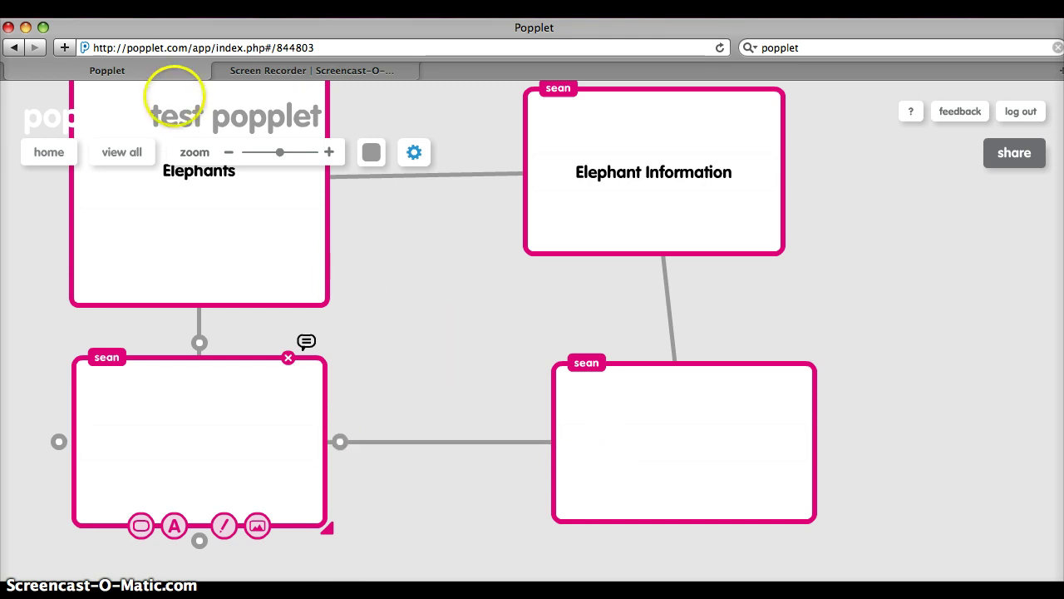
Step: Show the whole board and nudge the right-hand popples into a square layout
left_click(127, 152)
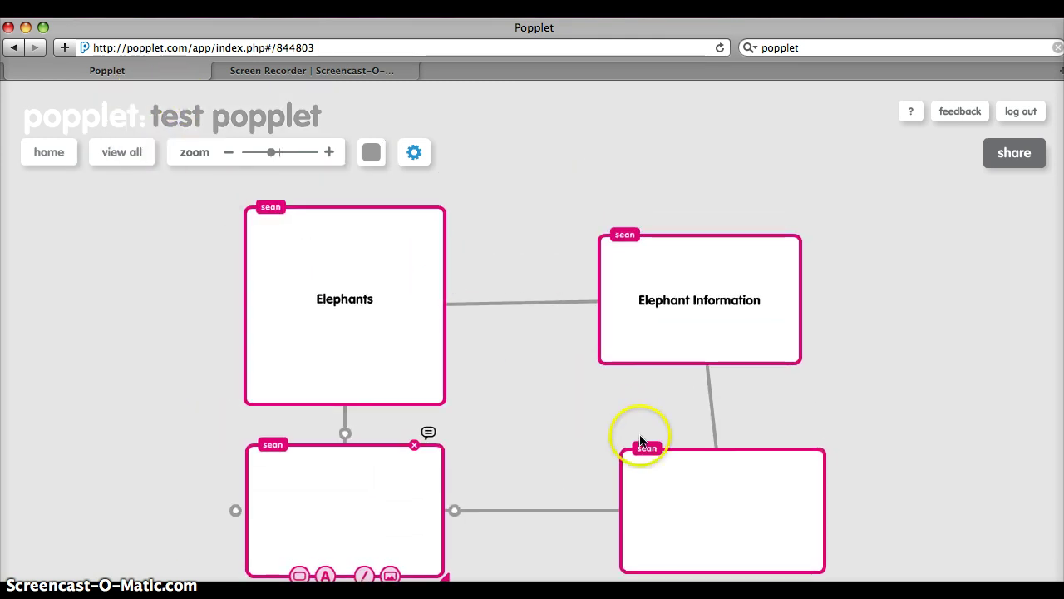
left_click_drag(684, 473, 660, 481)
left_click_drag(682, 228, 683, 257)
Step: Check the bottom-left popple's image options and tidy the Elephant Information text
left_click(690, 297)
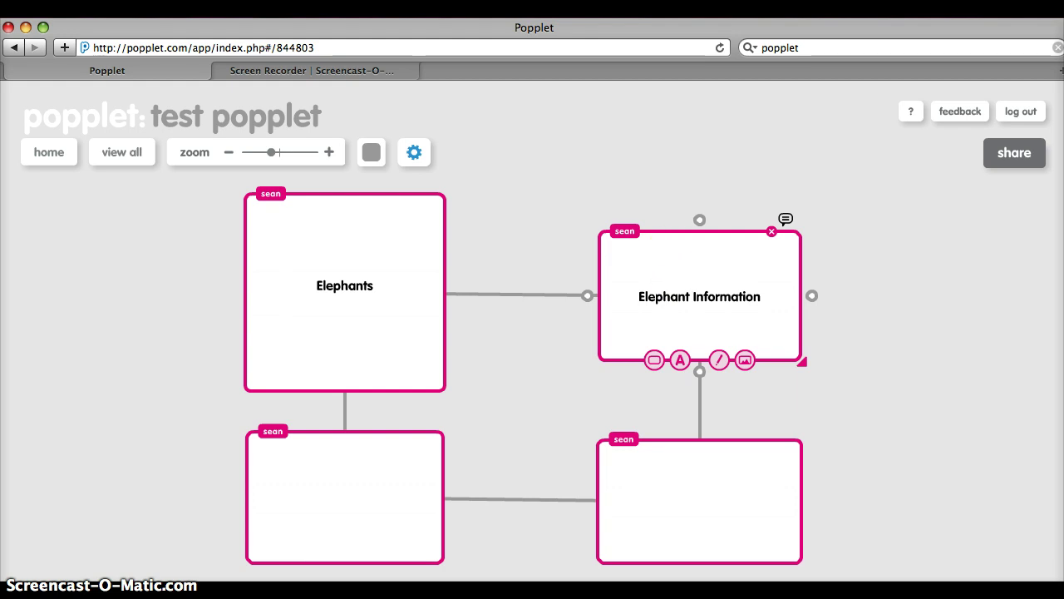
left_click(361, 536)
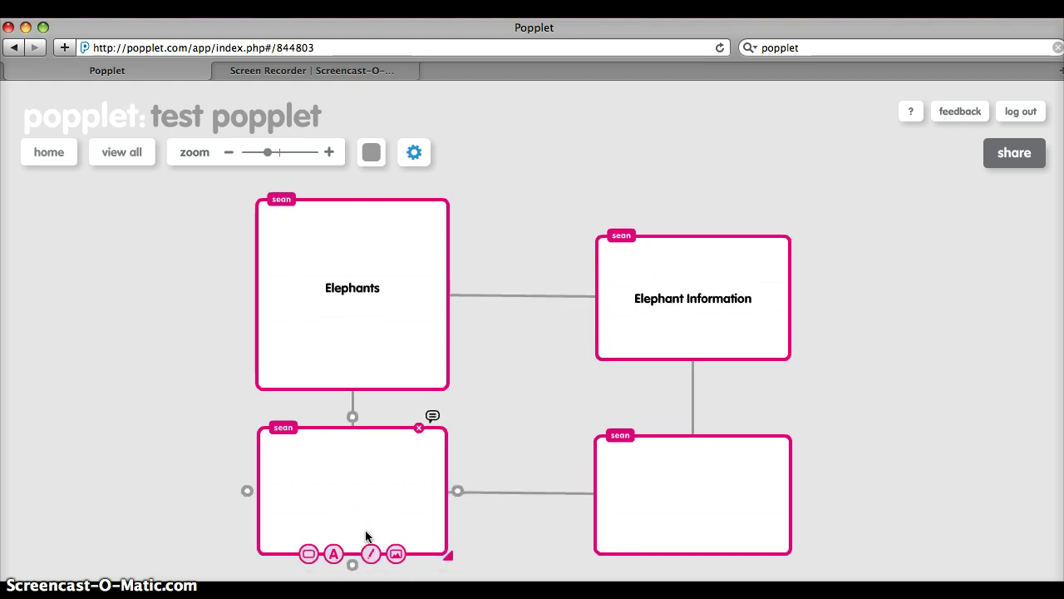
left_click(413, 537)
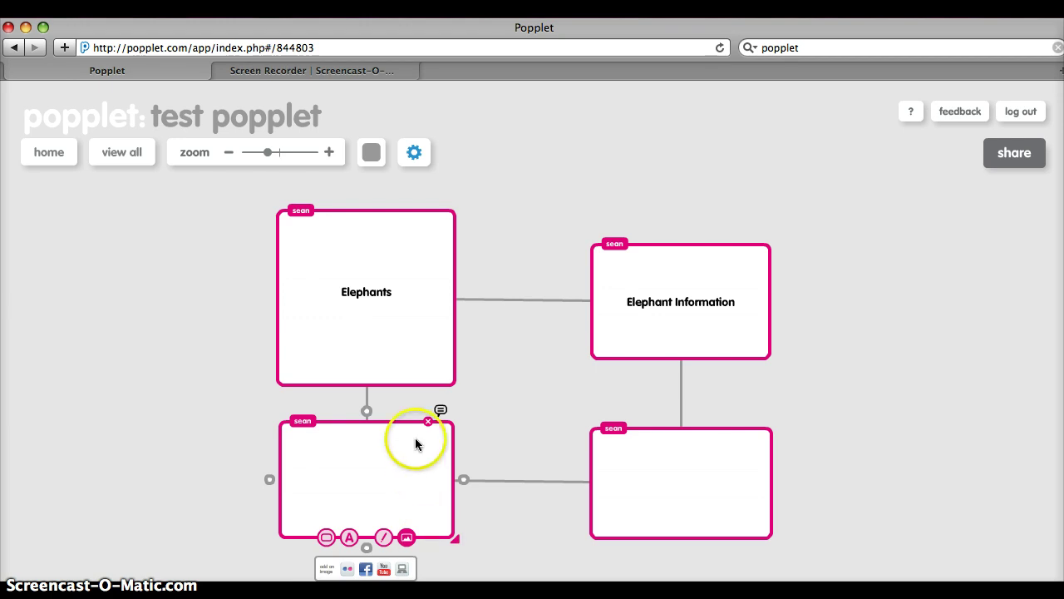
left_click(220, 450)
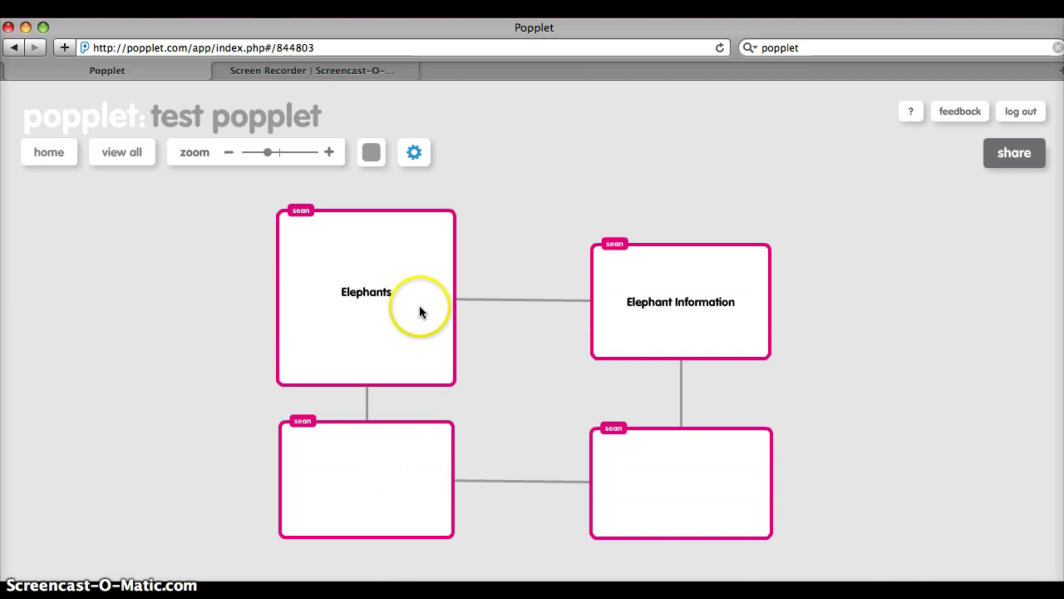
left_click(692, 305)
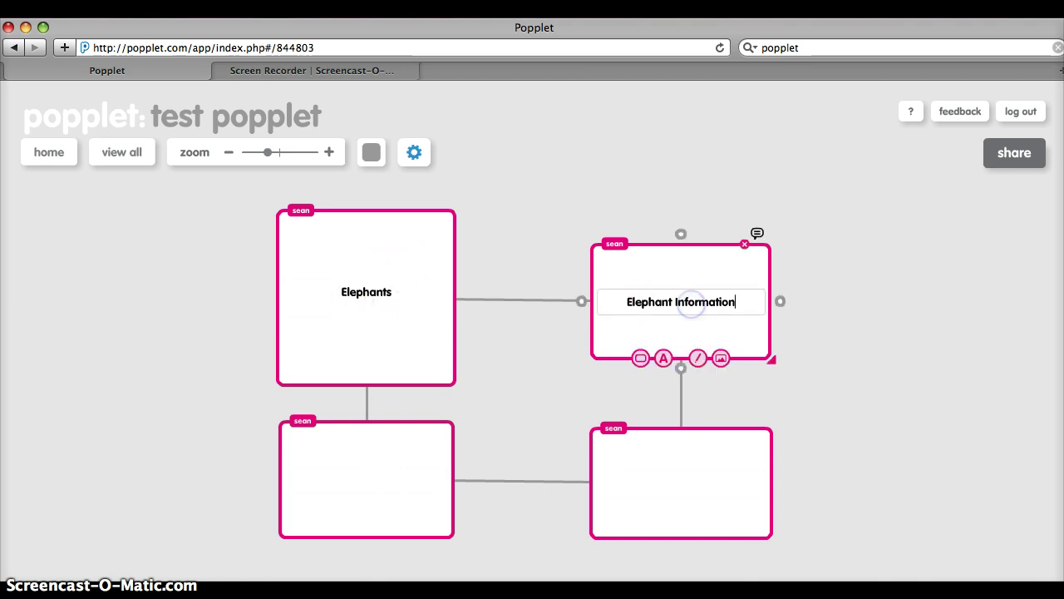
key("Return")
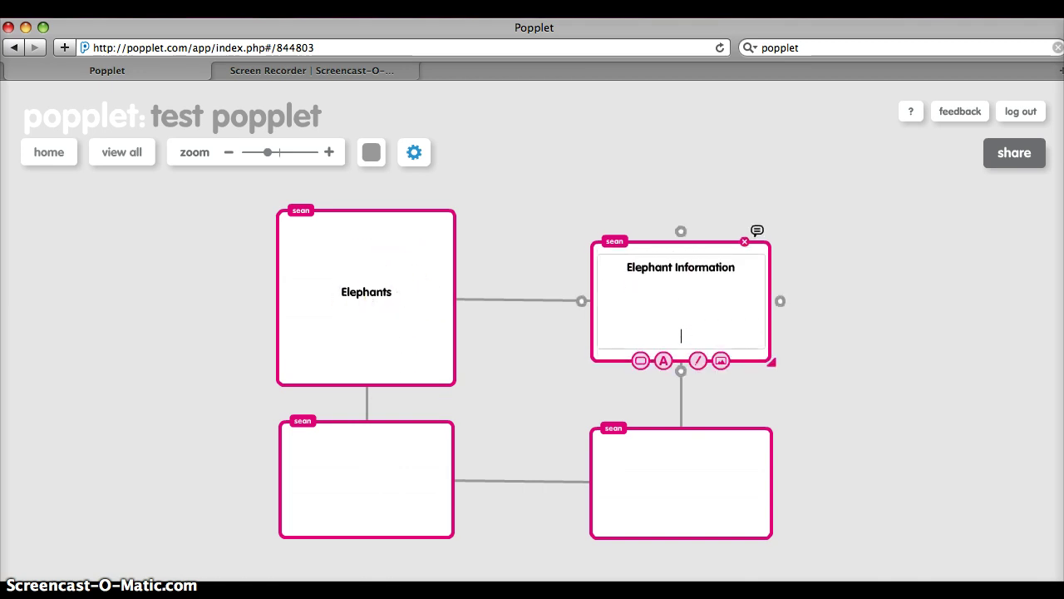
key("BackSpace")
left_click(375, 438)
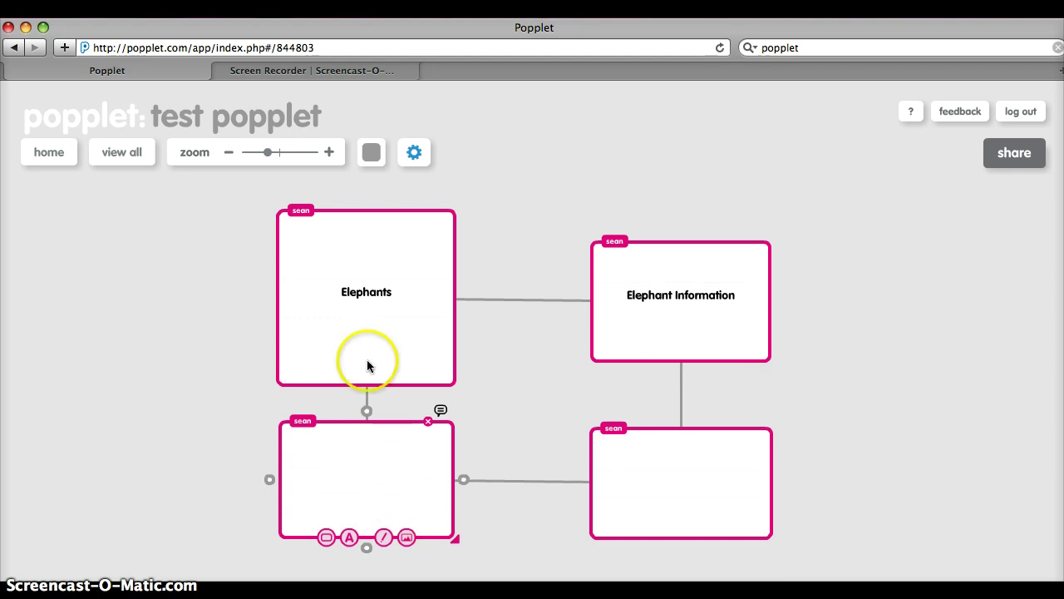
Step: In a new Safari tab, search Google Images for elephant
left_click(104, 0)
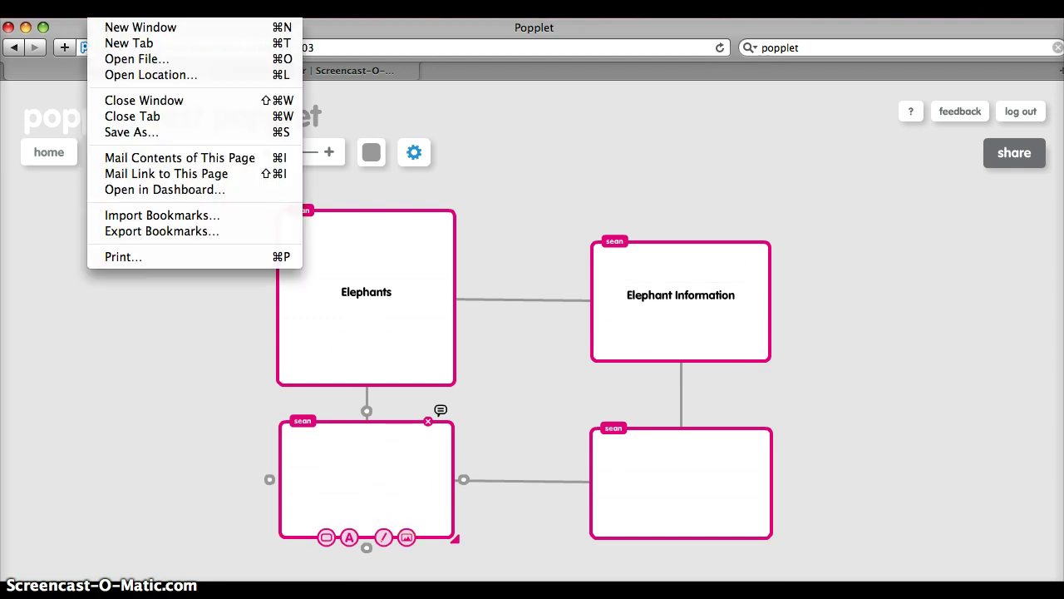
left_click(125, 42)
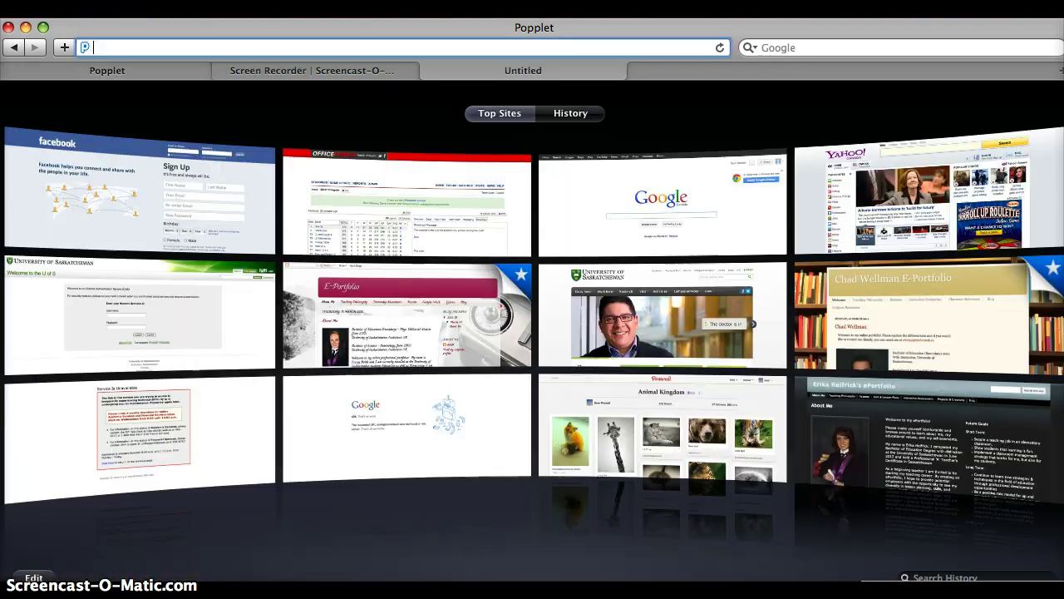
left_click(790, 47)
type("e")
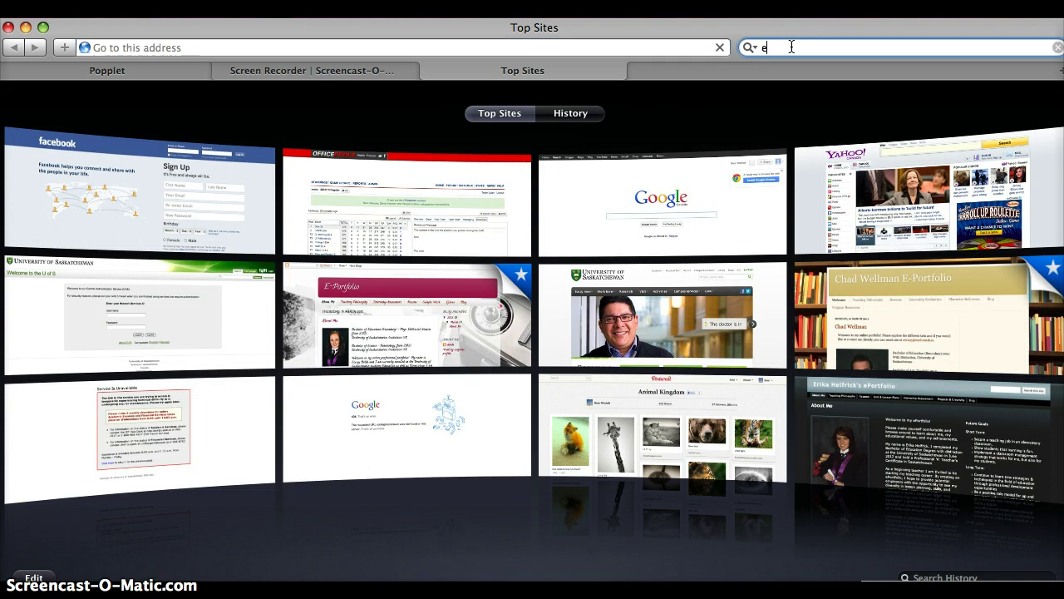
type("lephants")
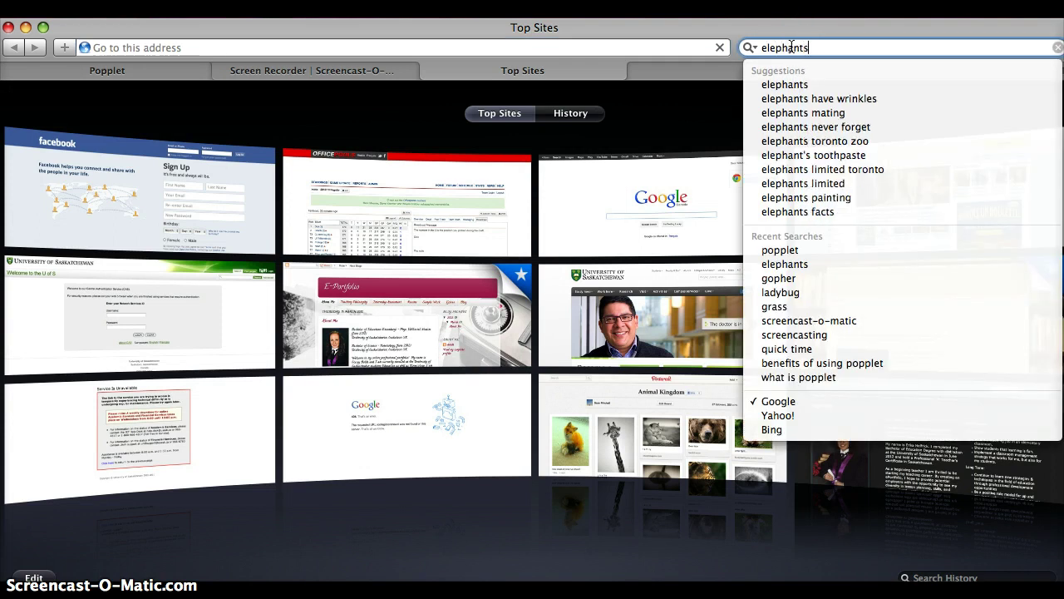
key("BackSpace")
key("Return")
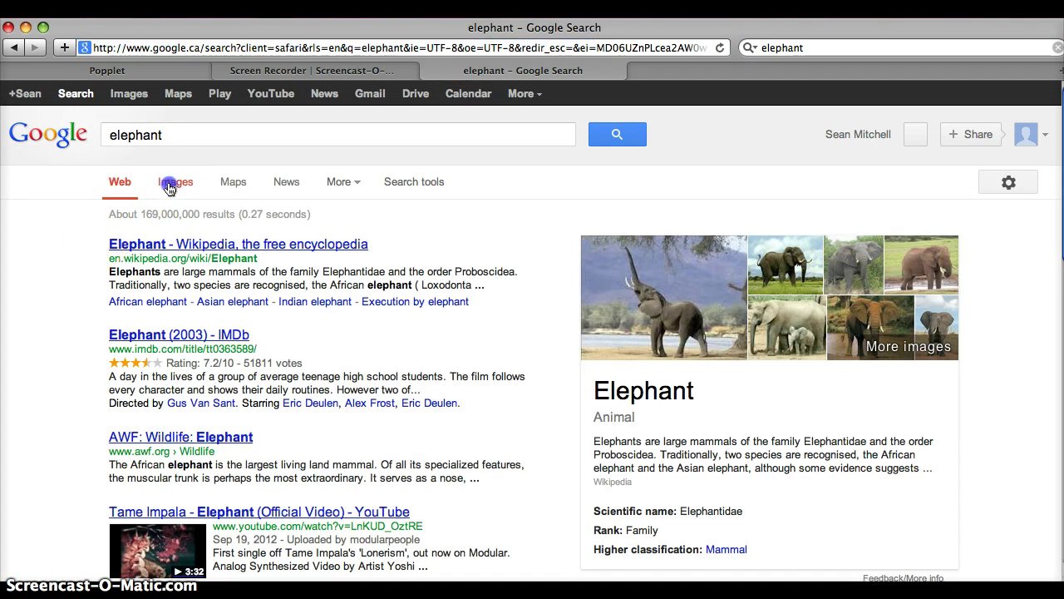
left_click(172, 183)
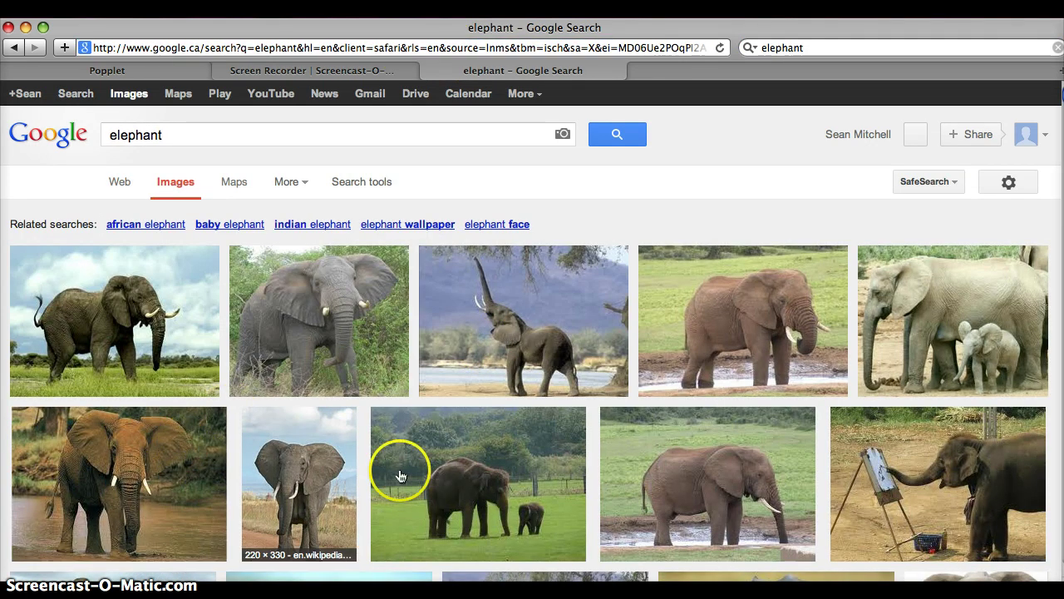
Step: Save the first large African elephant photo to the Desktop, replacing the existing copy
left_click(92, 299)
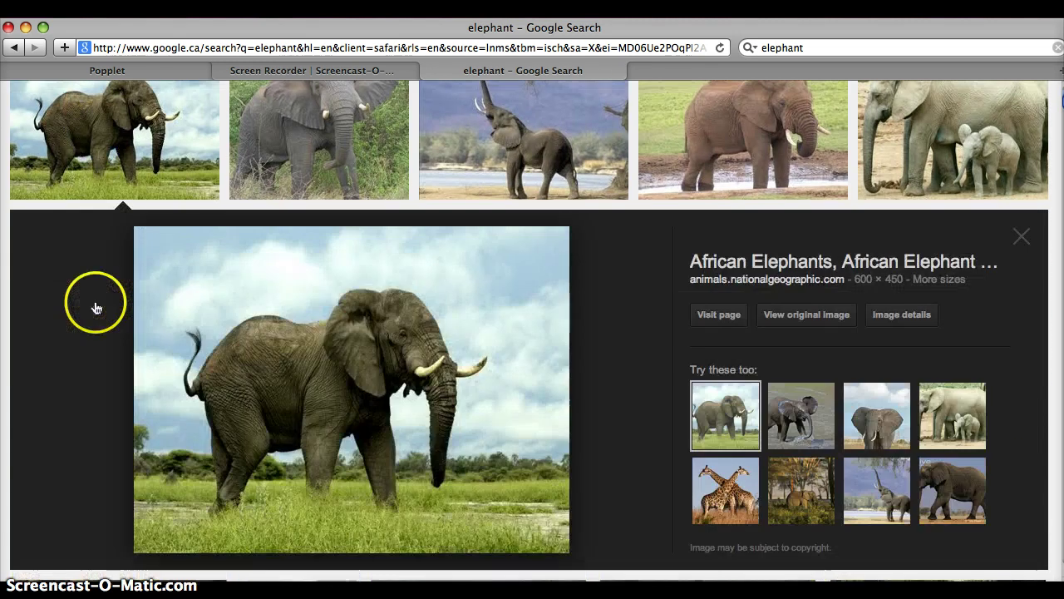
right_click(205, 312)
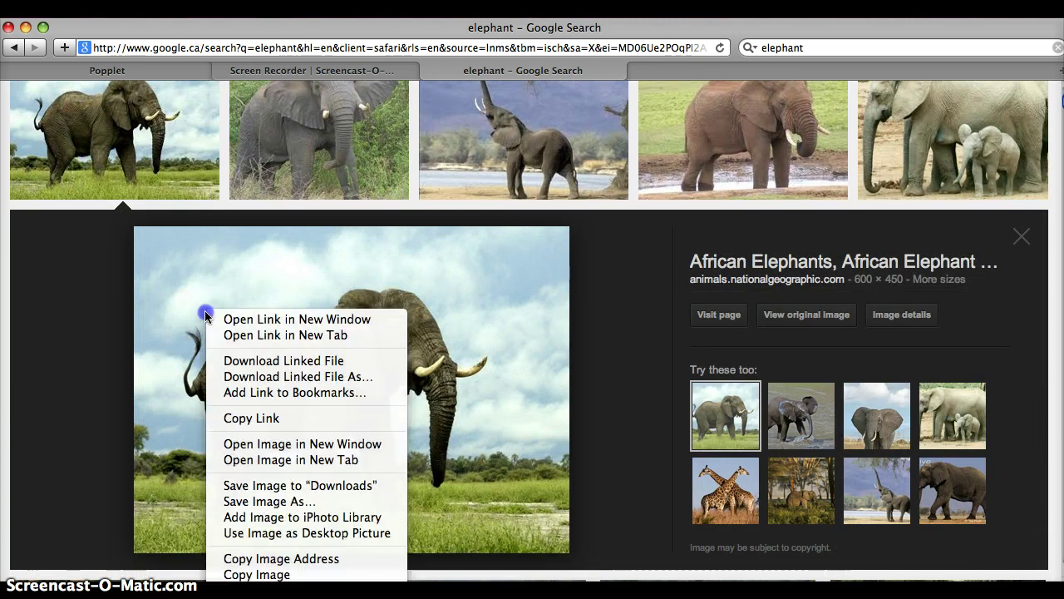
left_click(266, 501)
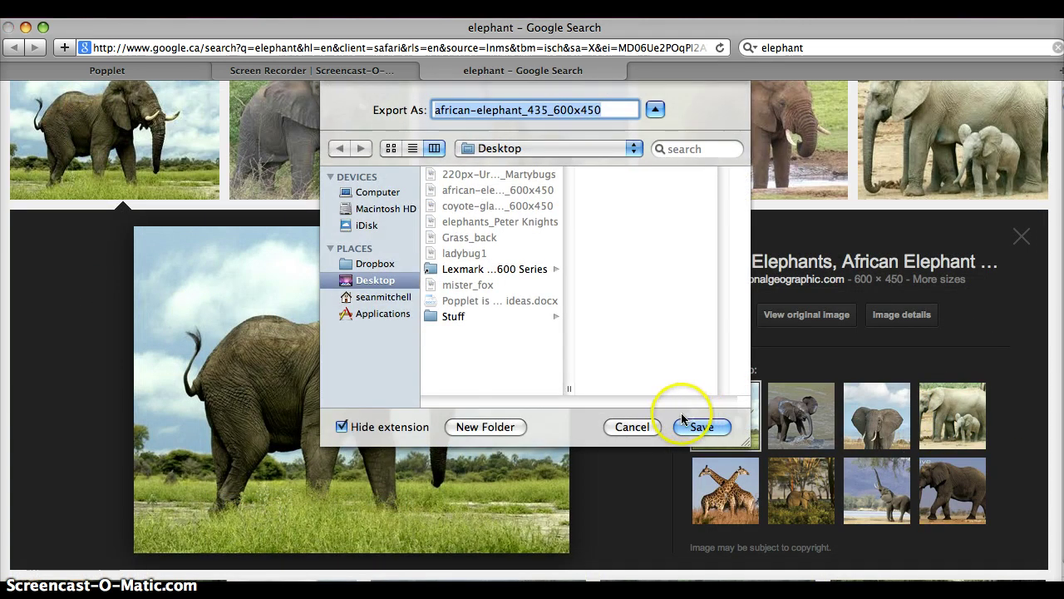
left_click(700, 427)
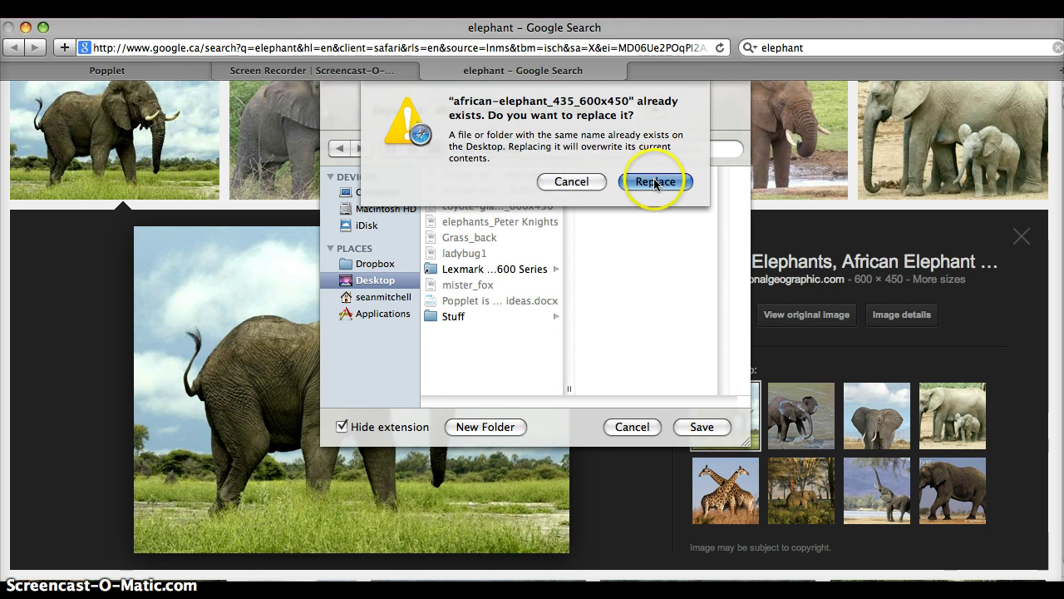
left_click(655, 181)
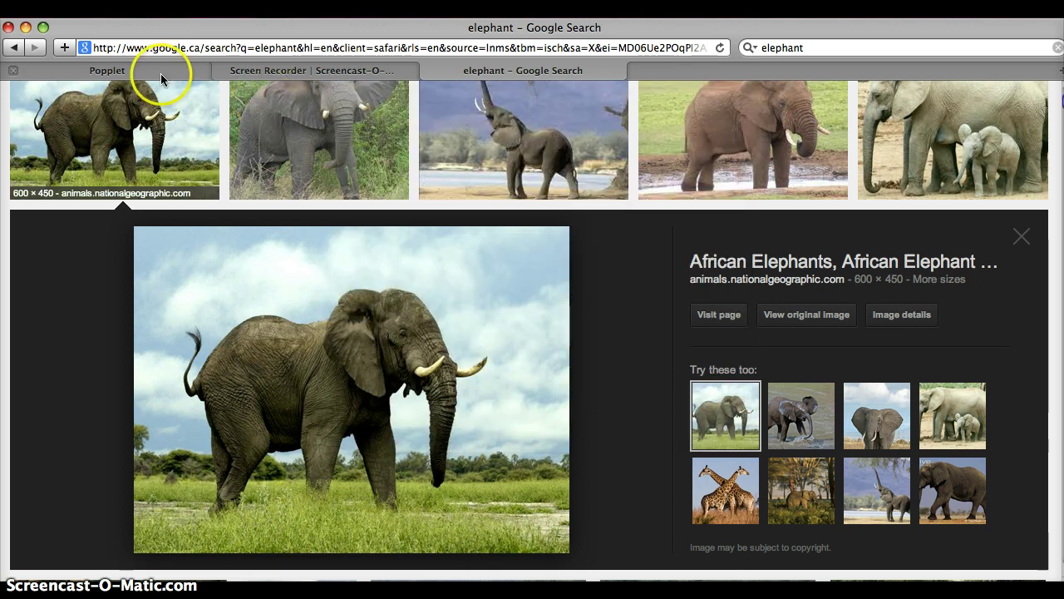
Step: Upload the saved African elephant photo from the Desktop into the lower-left popple
left_click(160, 72)
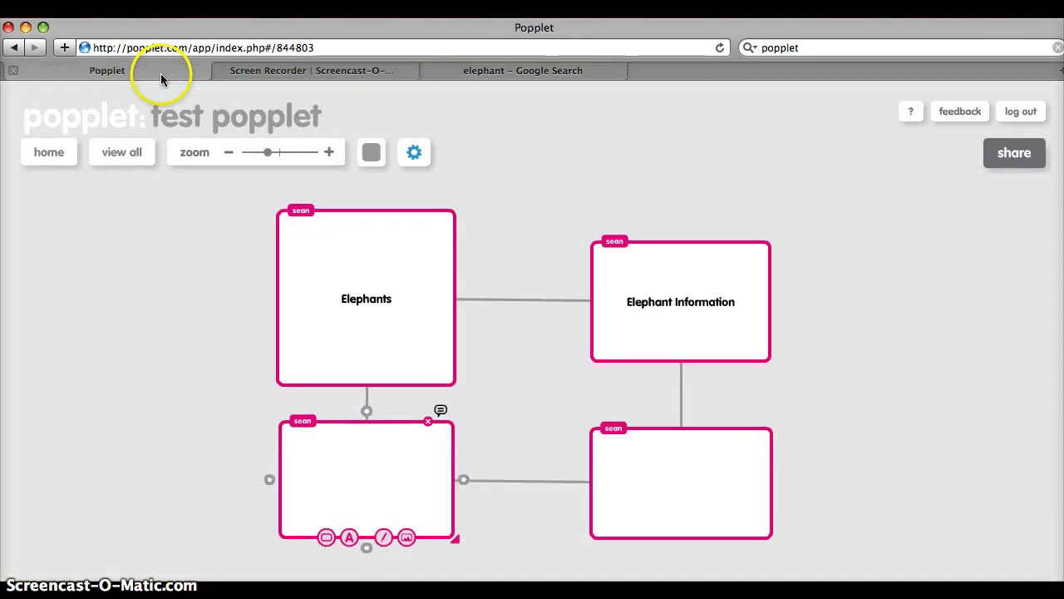
left_click(398, 487)
left_click(407, 537)
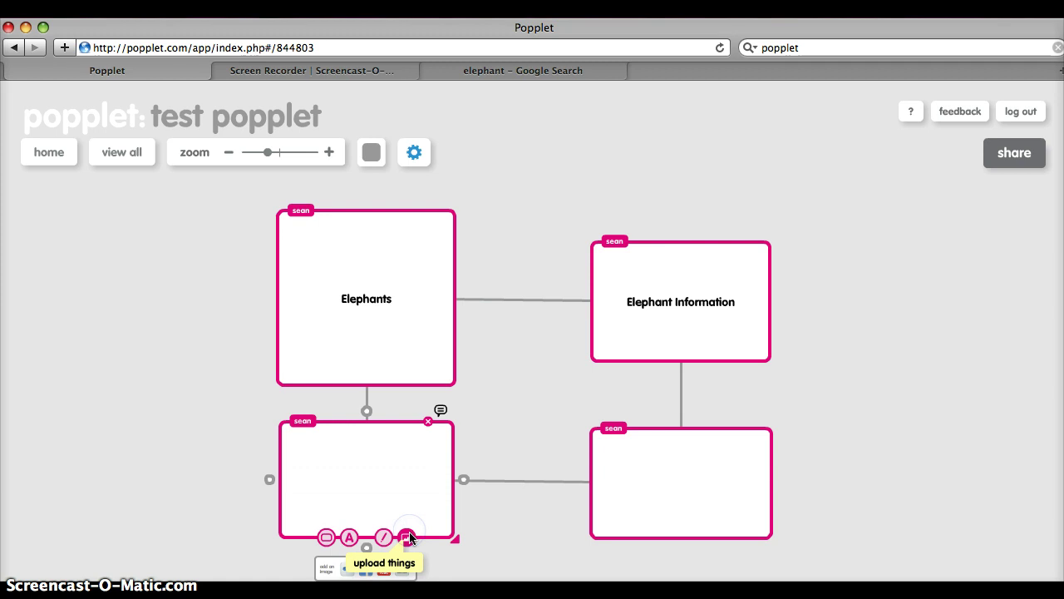
left_click(404, 569)
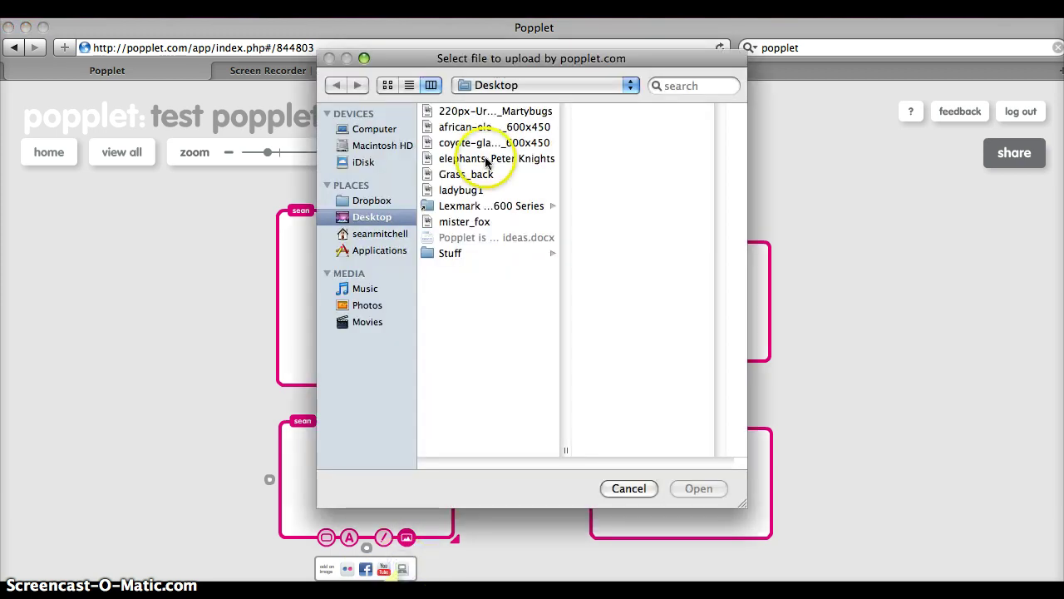
left_click(487, 160)
left_click(486, 127)
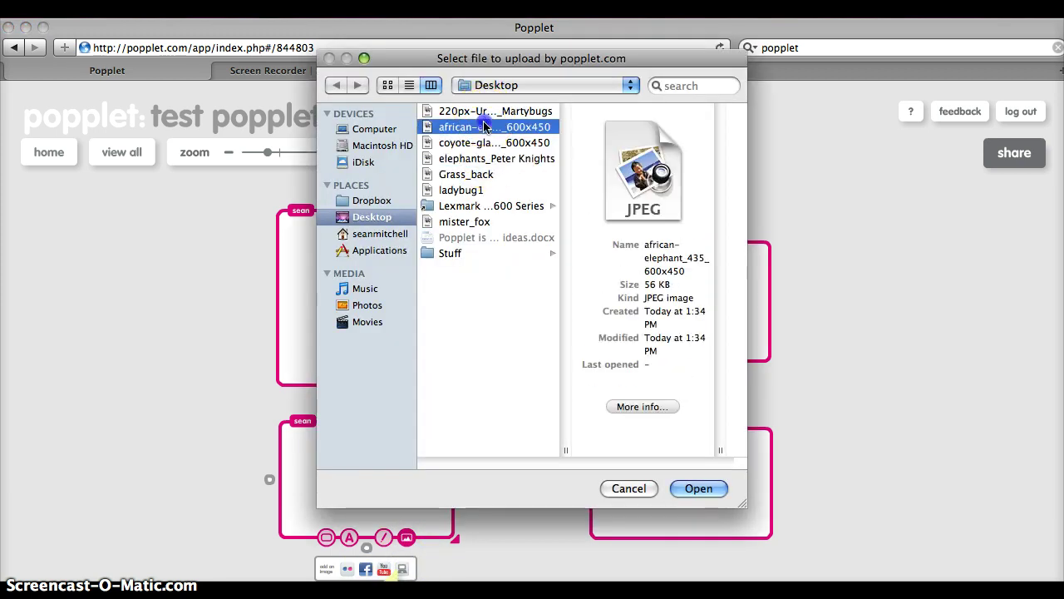
left_click(687, 488)
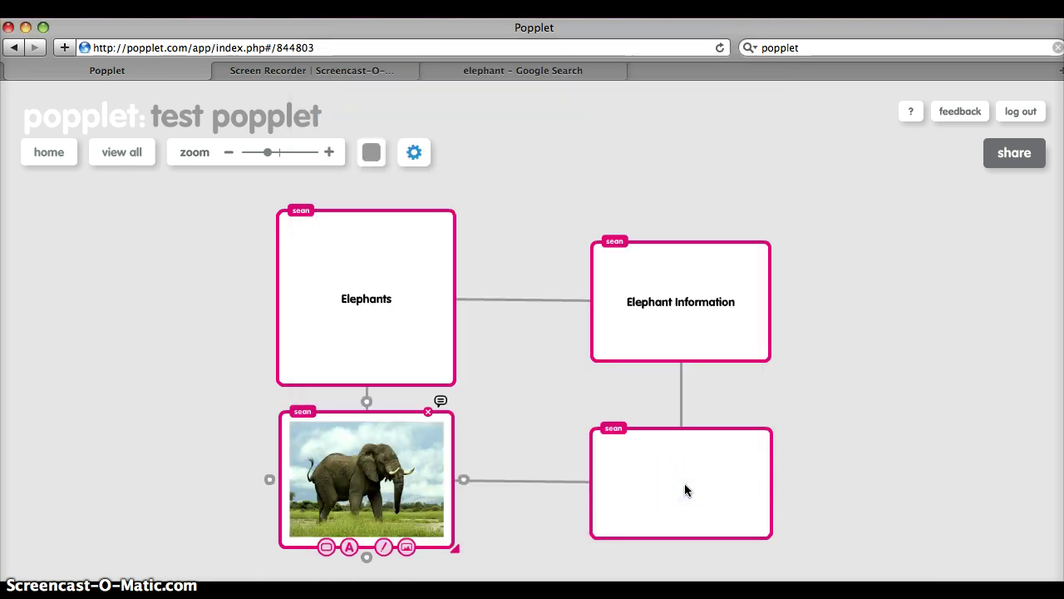
Step: Search YouTube for 'eleph' and add the first elephant video to the lower-right popple
left_click(686, 484)
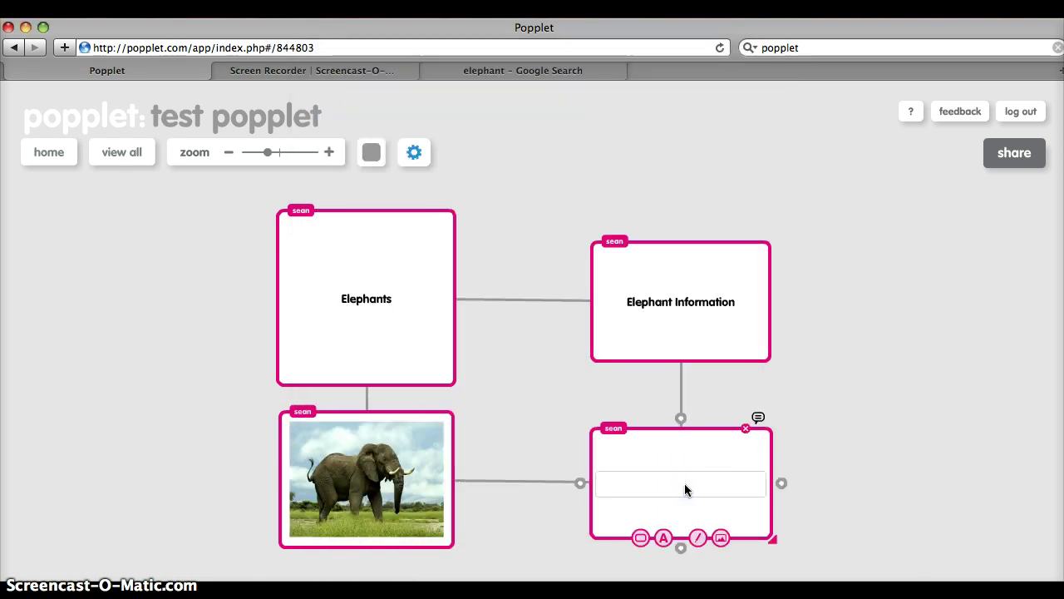
left_click(721, 537)
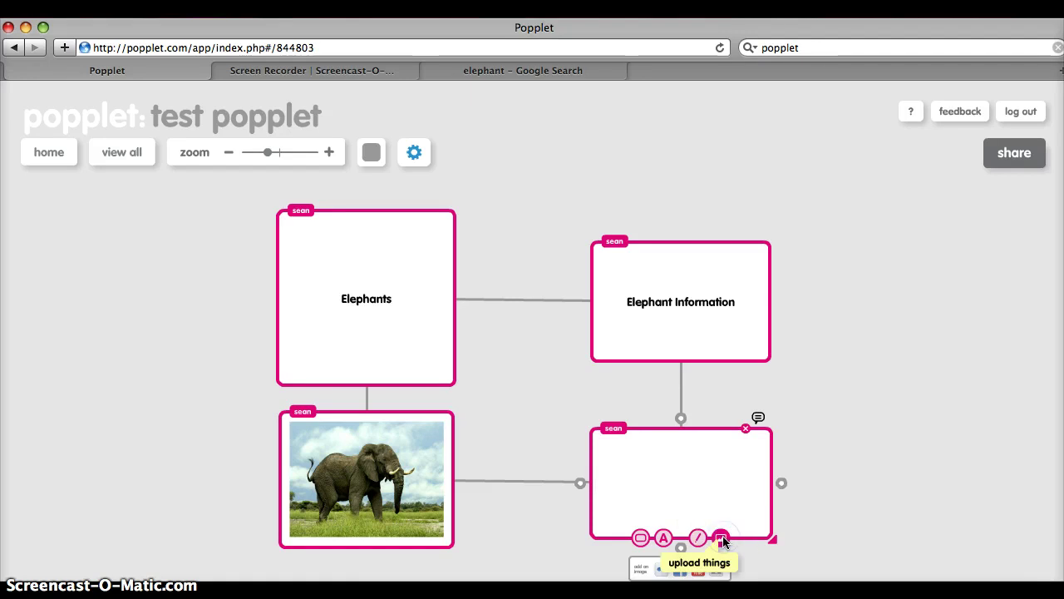
left_click(699, 569)
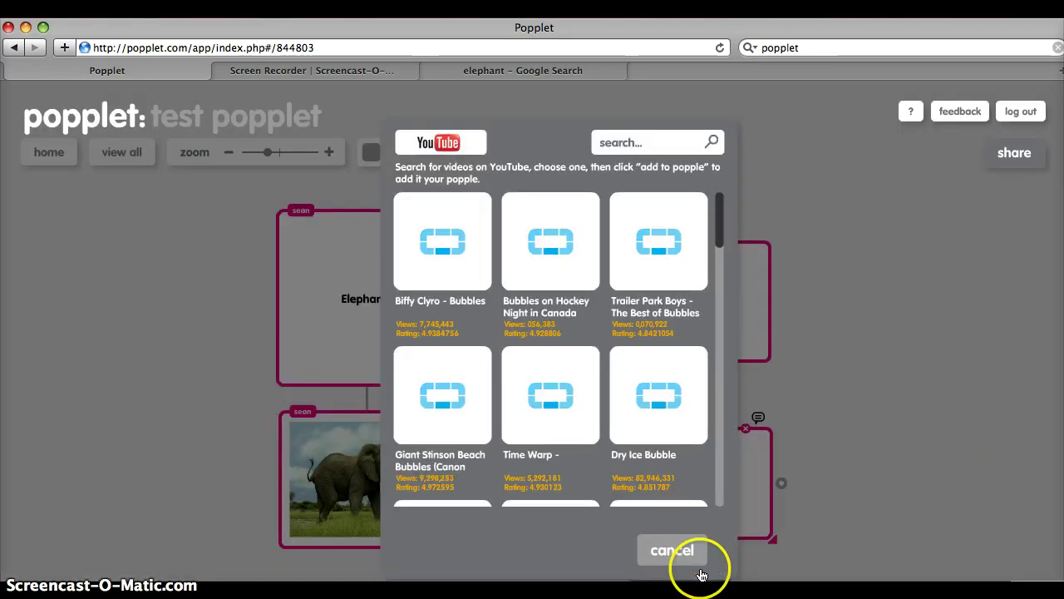
left_click(637, 146)
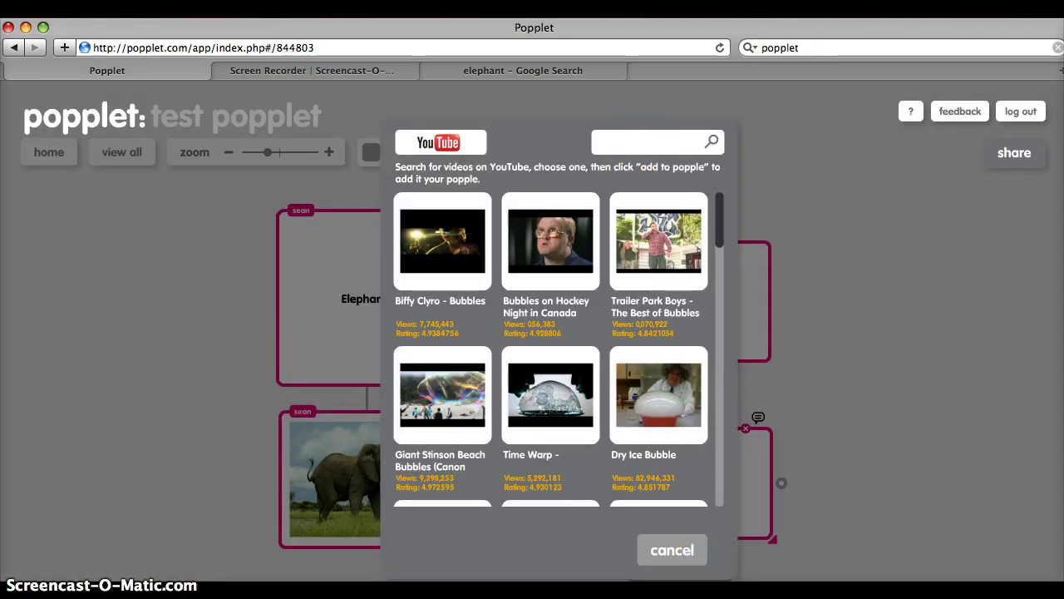
type("ek")
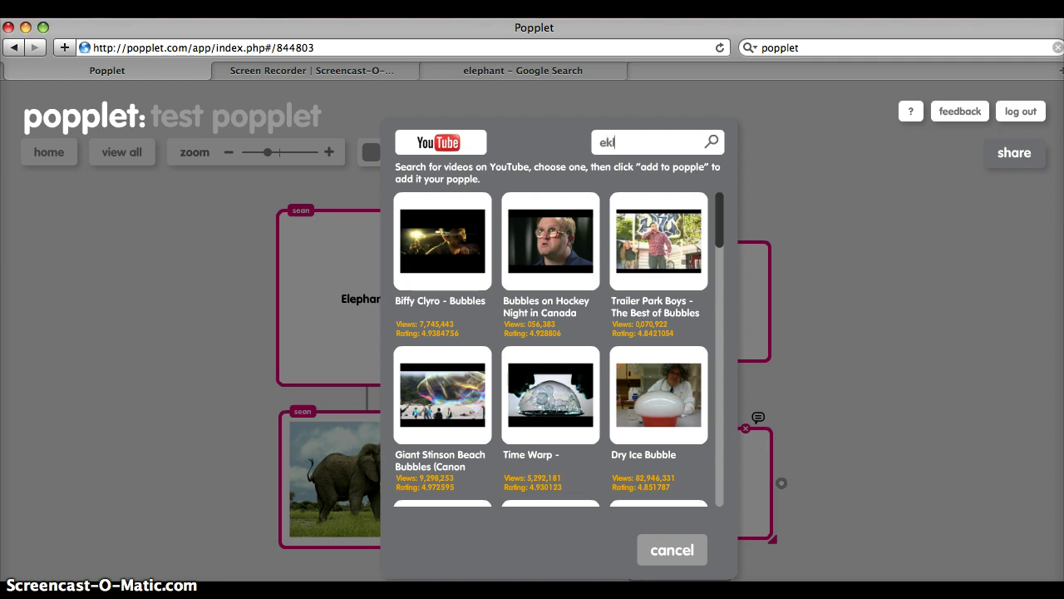
key("BackSpace")
type("lephants")
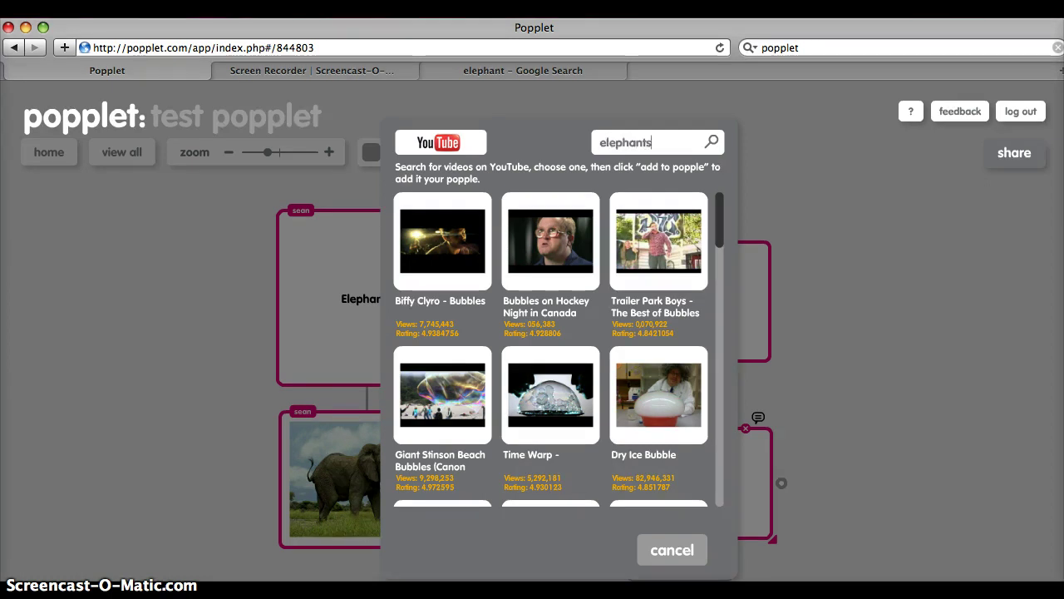
key("Return")
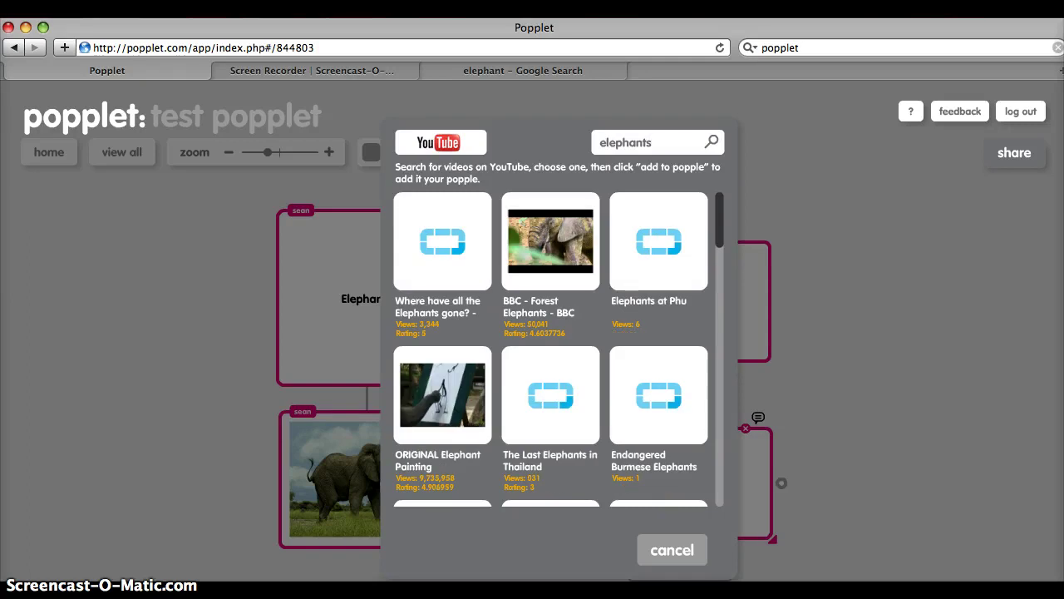
left_click(462, 231)
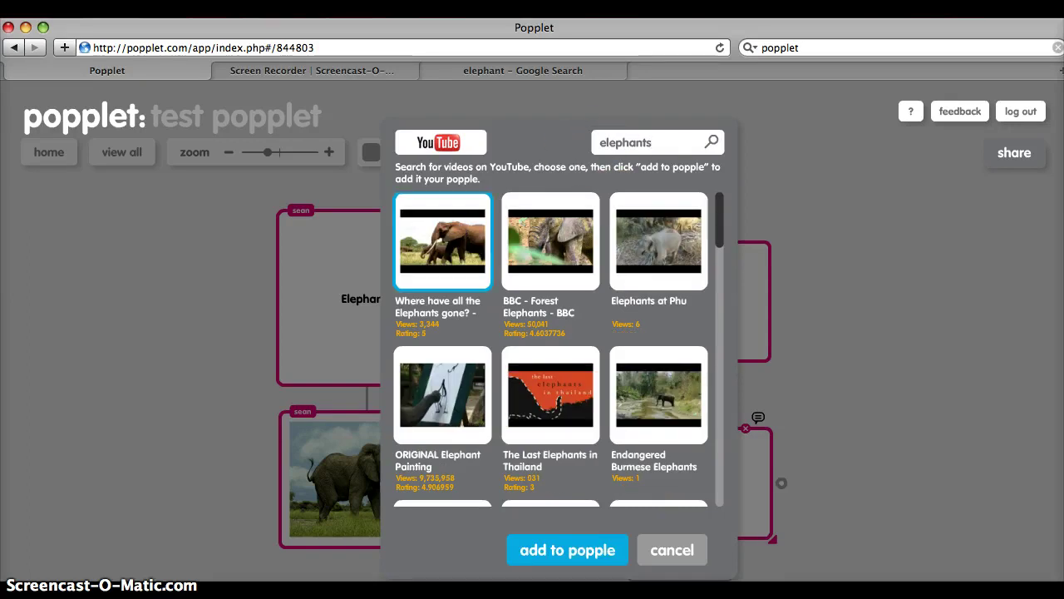
left_click(601, 557)
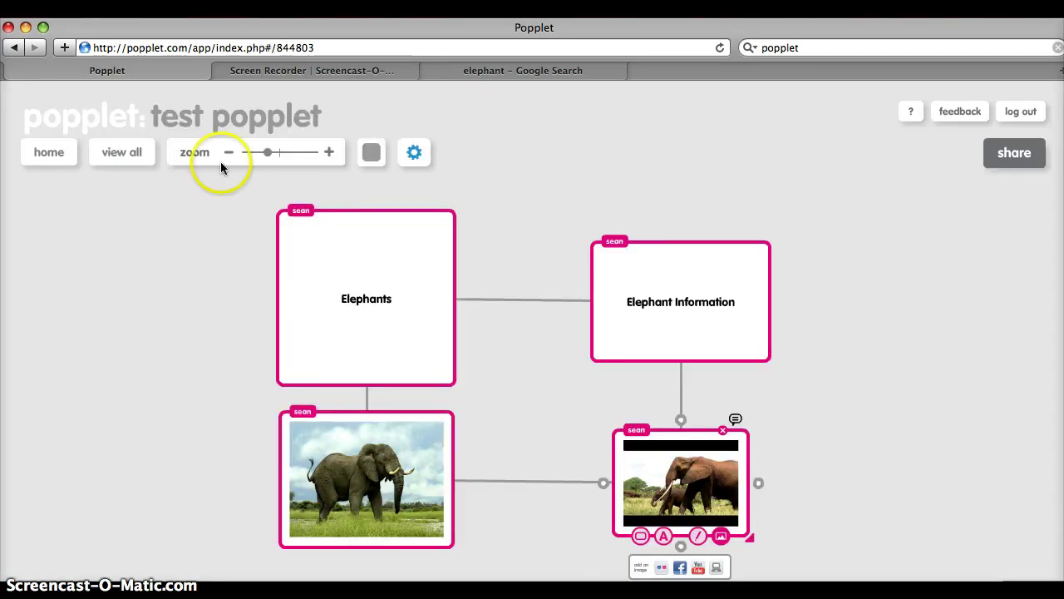
left_click(136, 157)
Step: Deselect the video popple and turn on presentation mode from the gear menu's view options
left_click(760, 400)
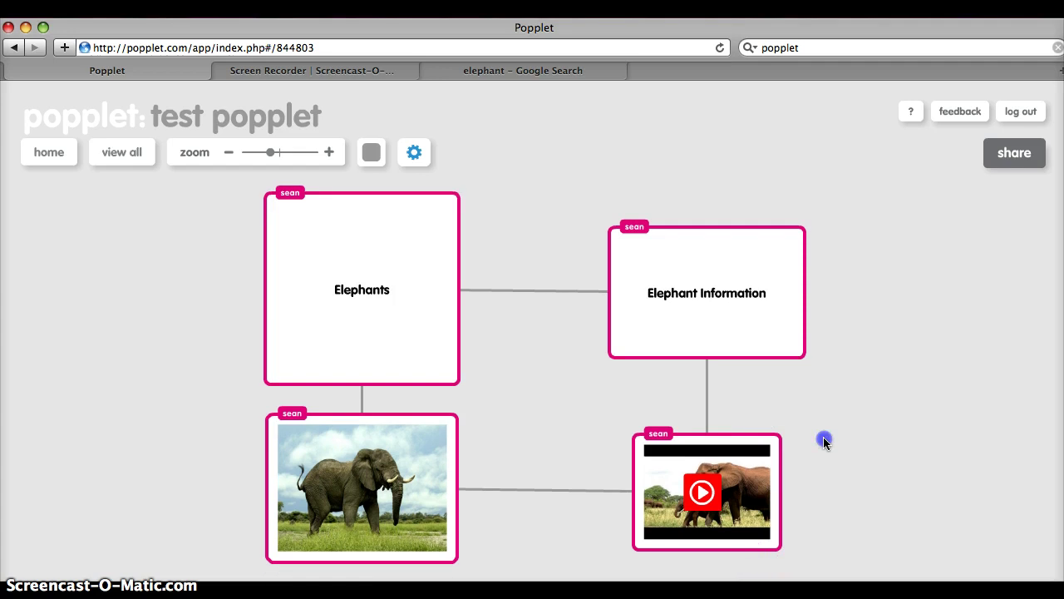
left_click(706, 449)
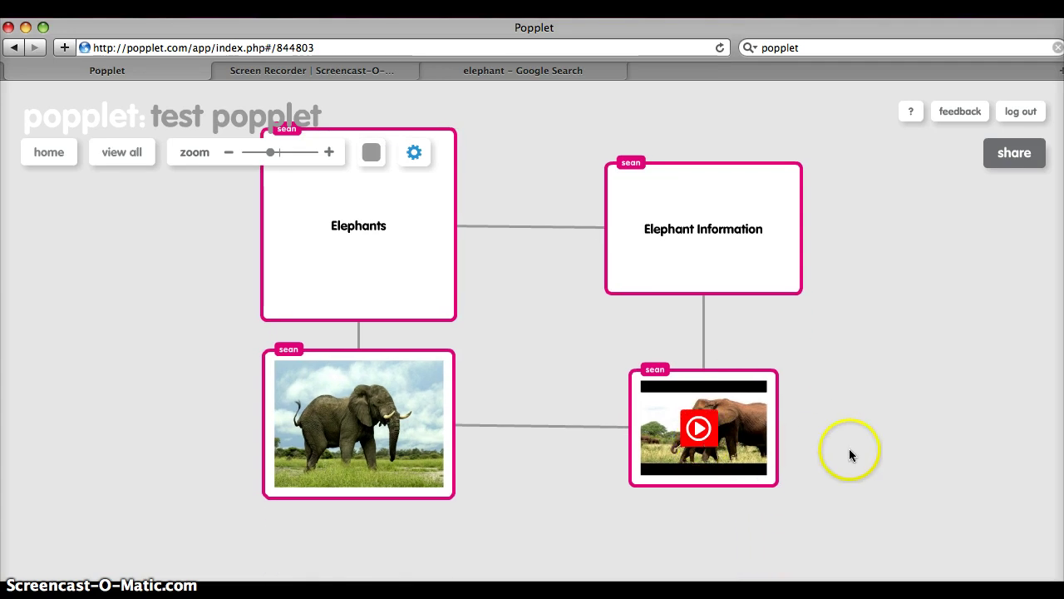
scroll(866, 418, "down", 2)
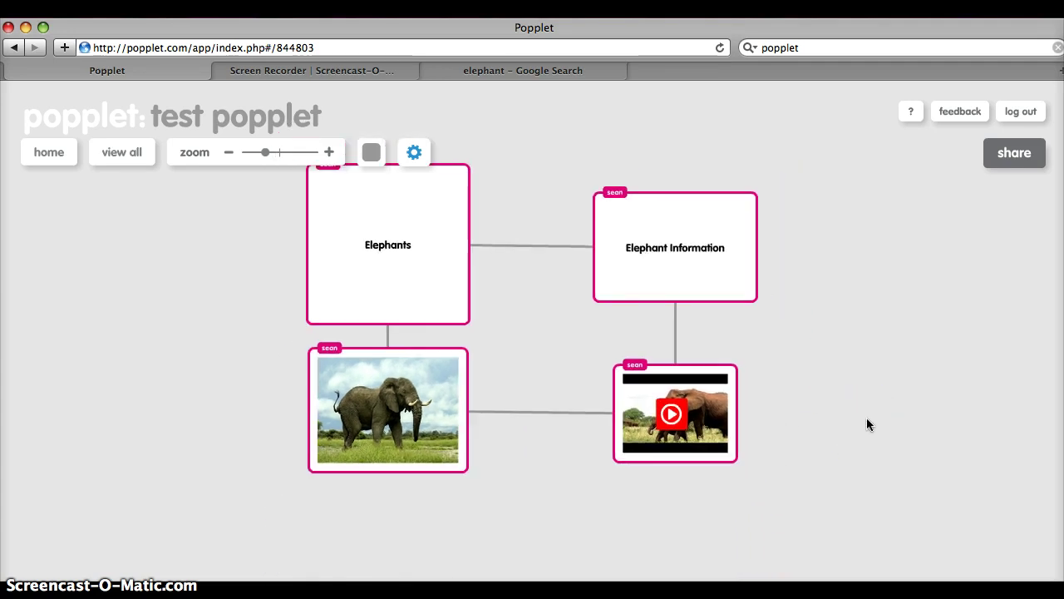
left_click(839, 389)
left_click_drag(840, 389, 844, 424)
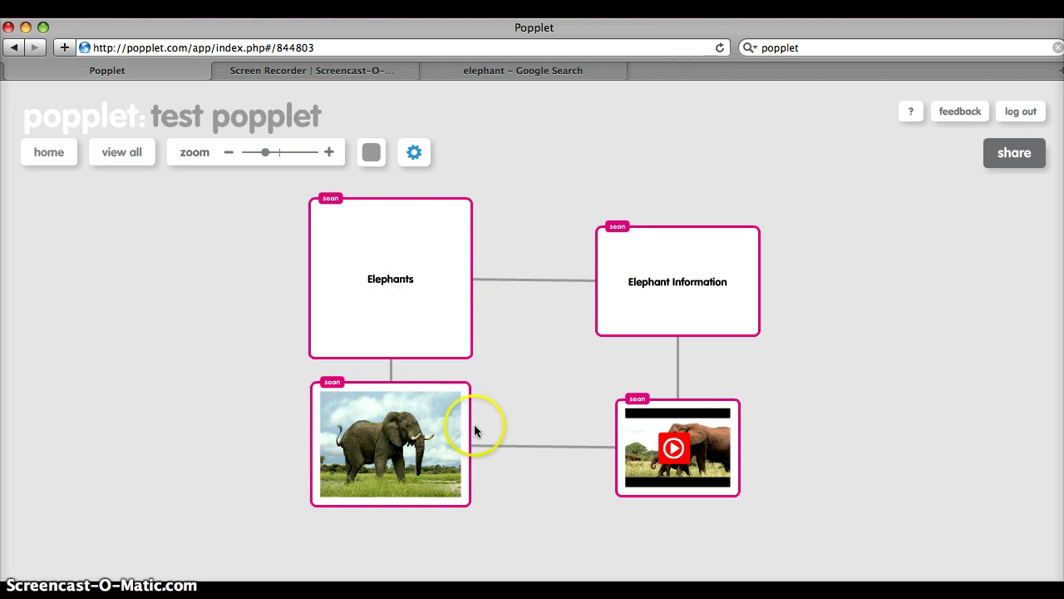
left_click(415, 153)
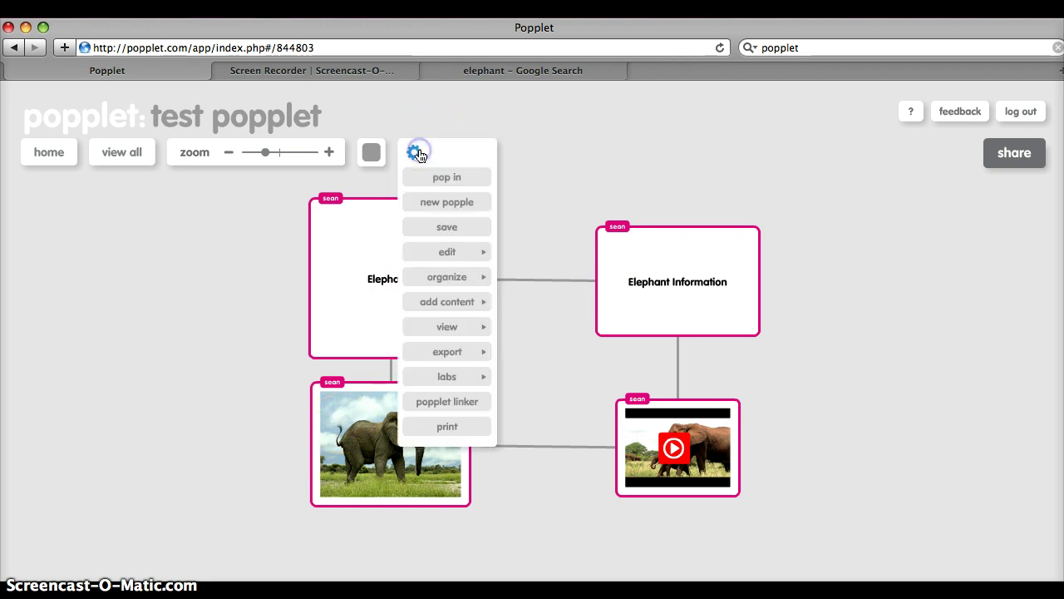
mouse_move(452, 328)
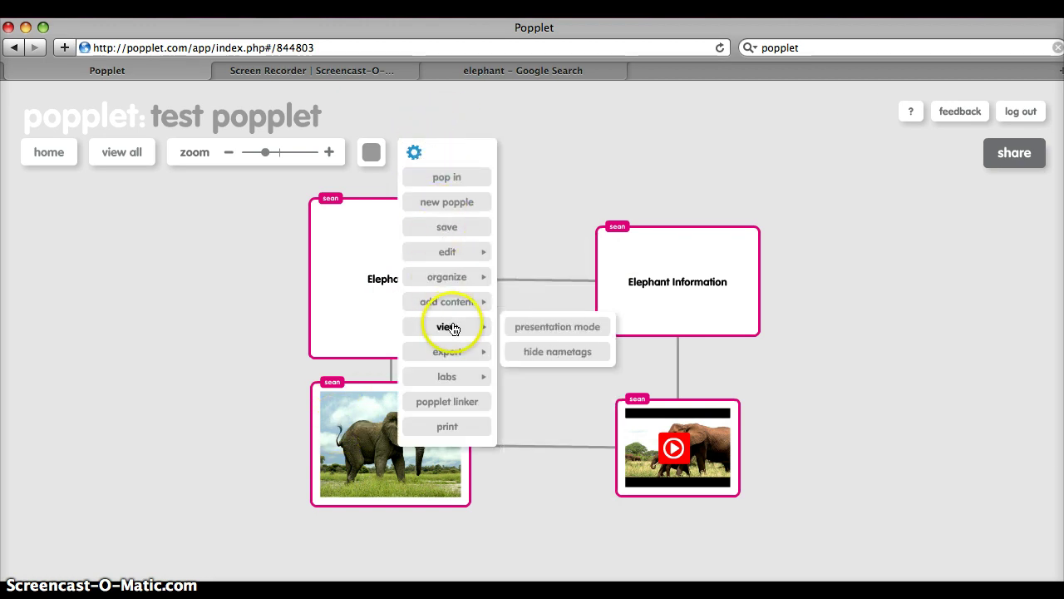
left_click(517, 327)
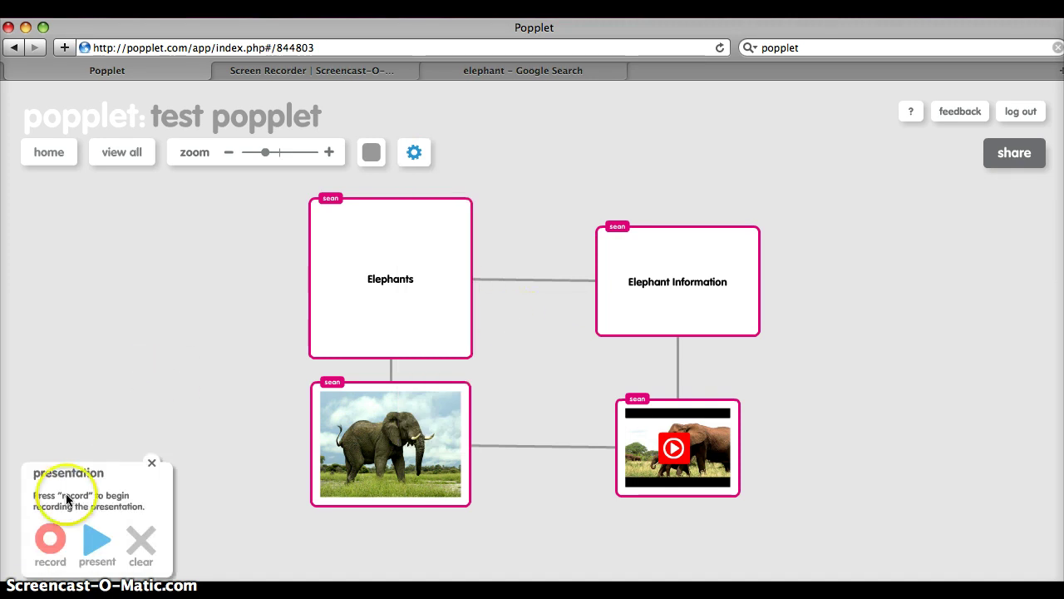
Step: Record the order Elephants, Elephant Information, elephant photo, elephant video, then present it
left_click(51, 540)
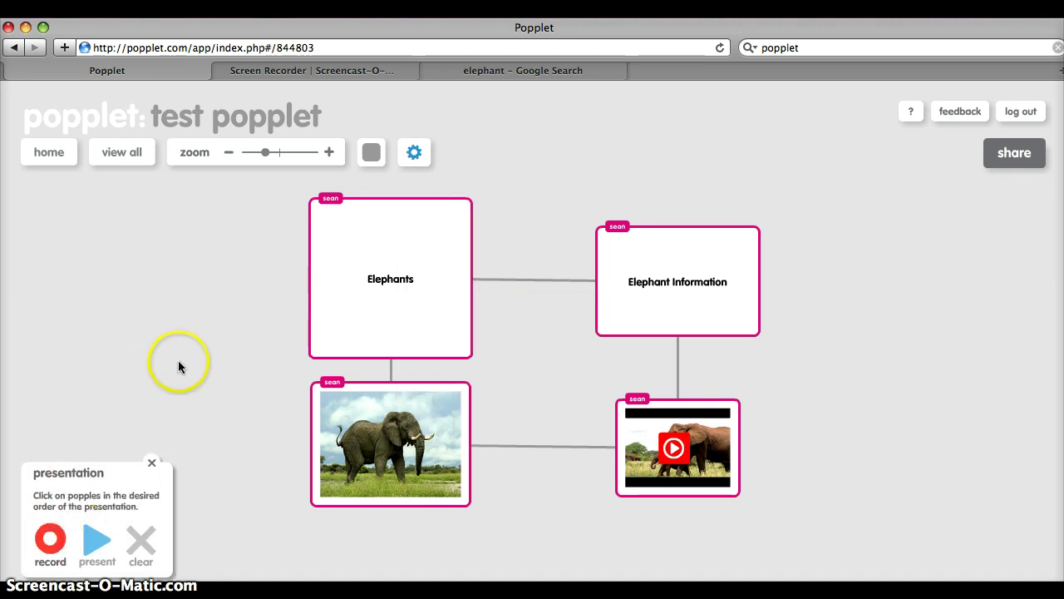
left_click(388, 291)
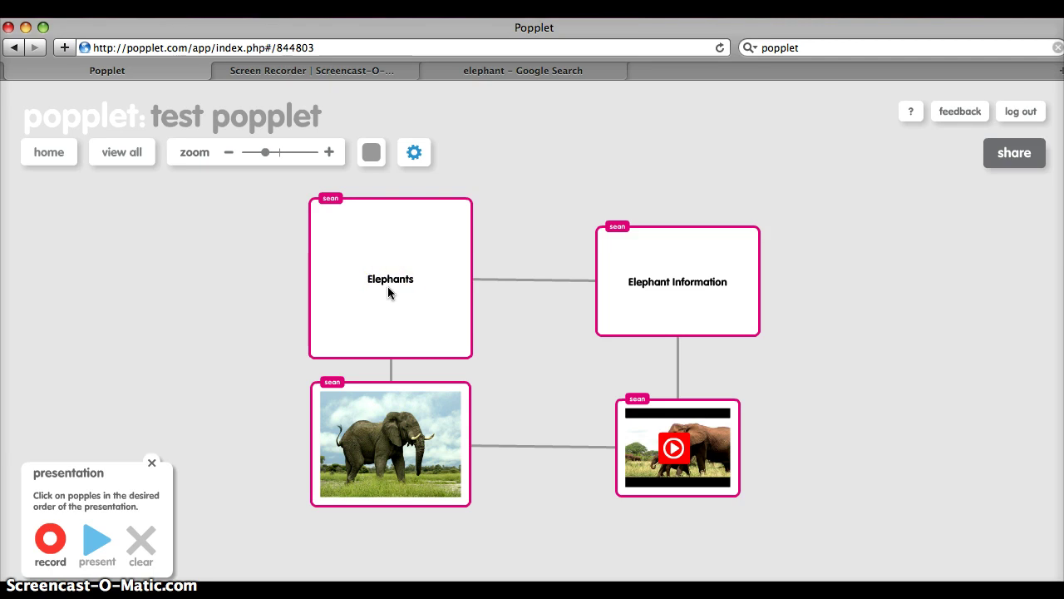
left_click(388, 286)
left_click(717, 285)
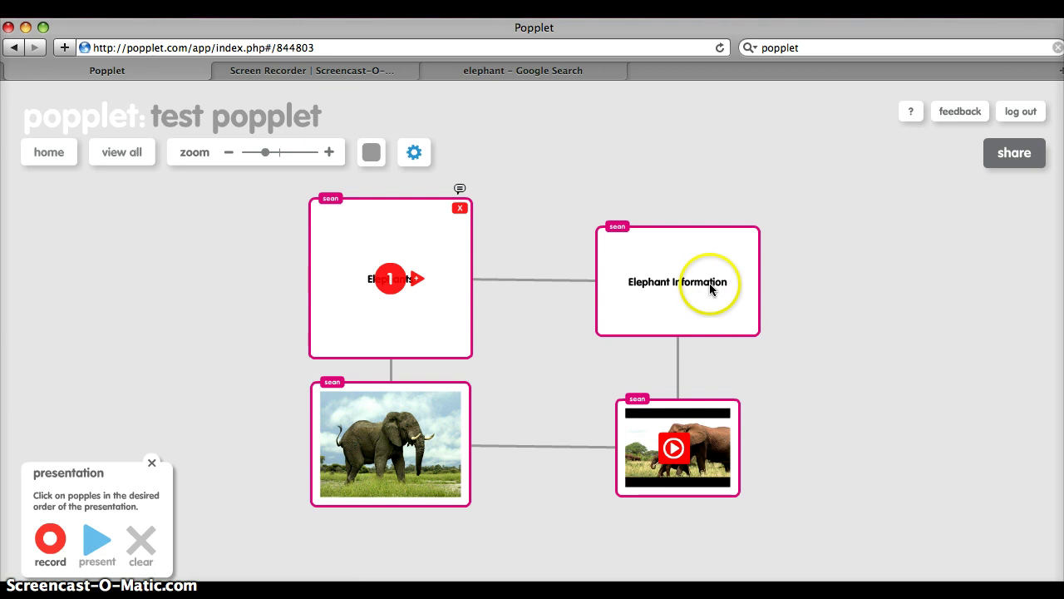
left_click(712, 285)
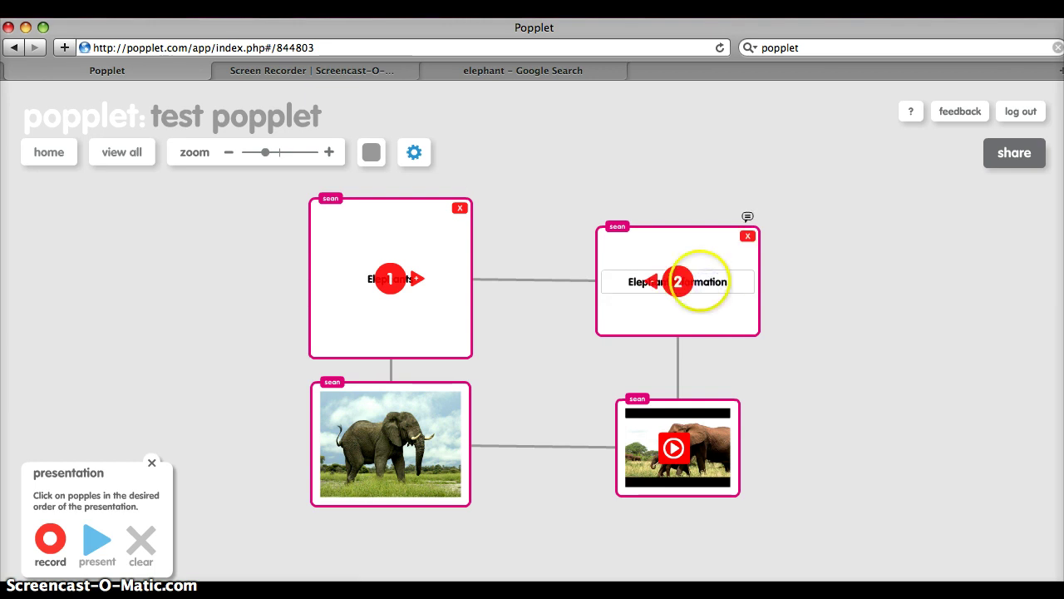
left_click(376, 449)
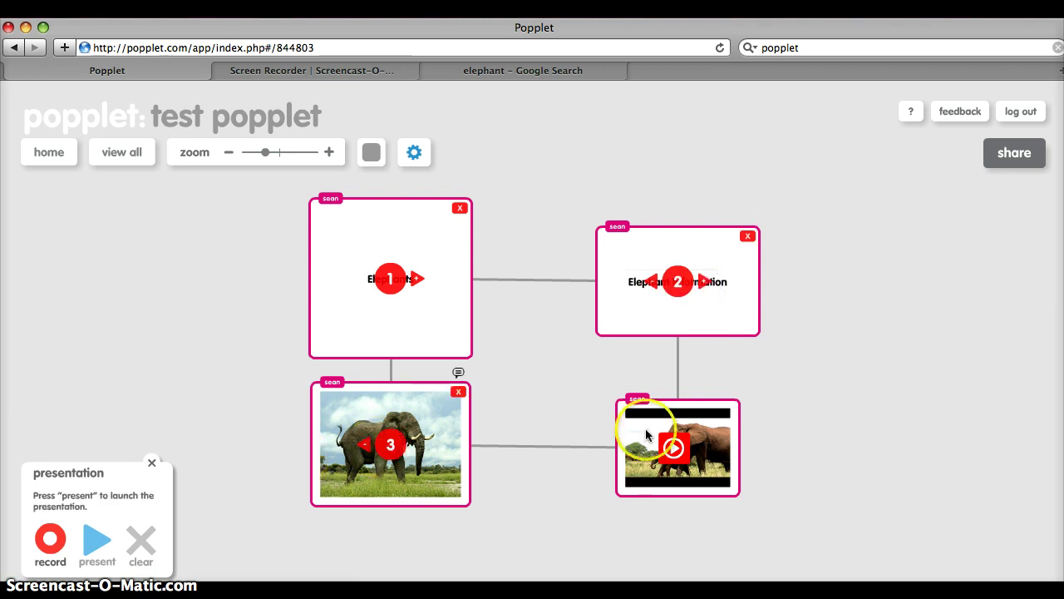
left_click(720, 443)
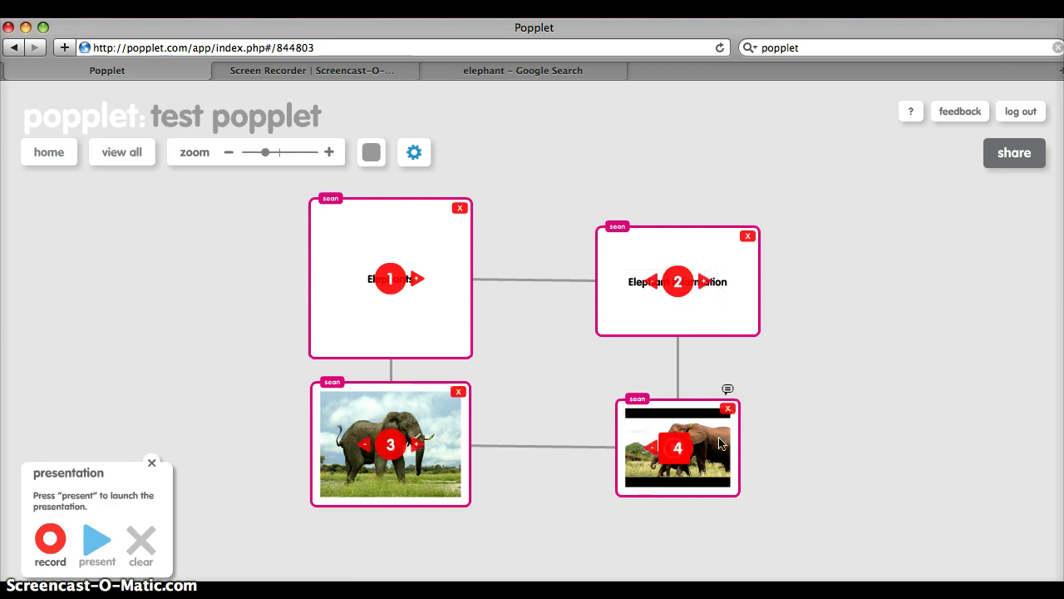
left_click(94, 545)
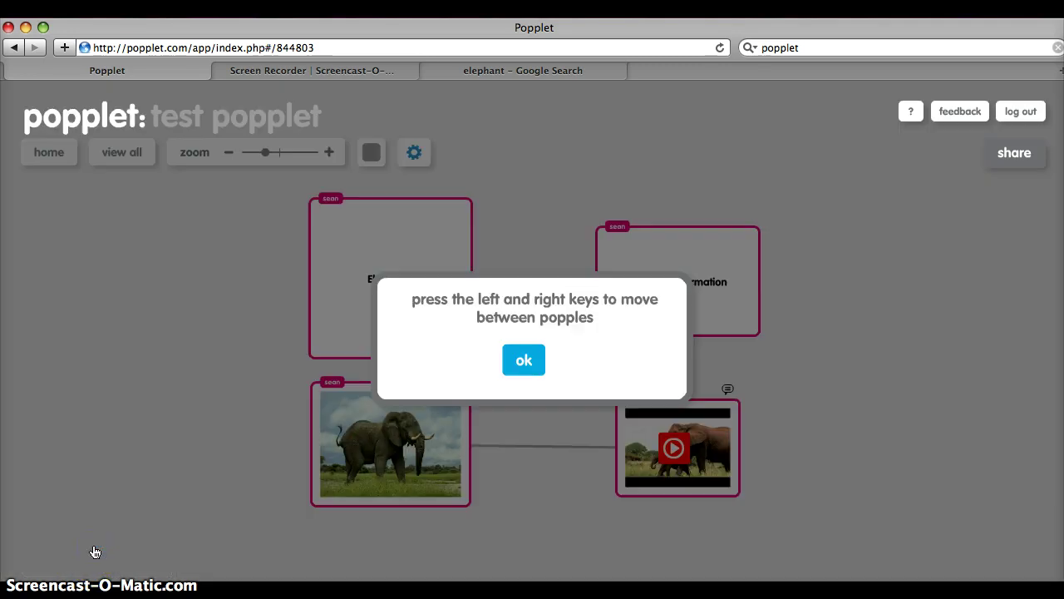
Step: Step through the elephant popples to the video, then exit and close the presentation panel
left_click(510, 366)
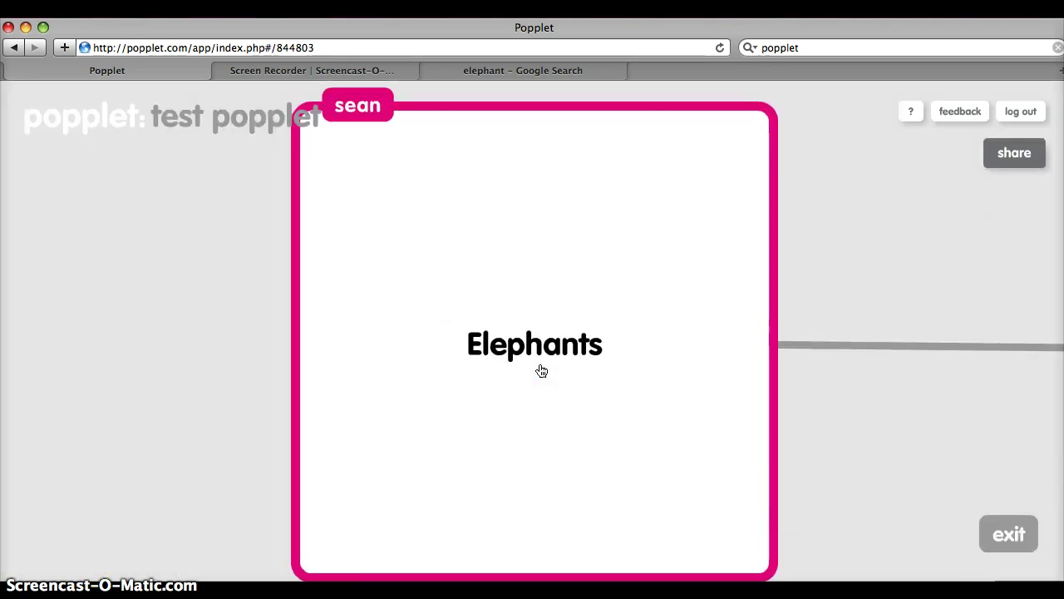
key("Right")
key("Right")
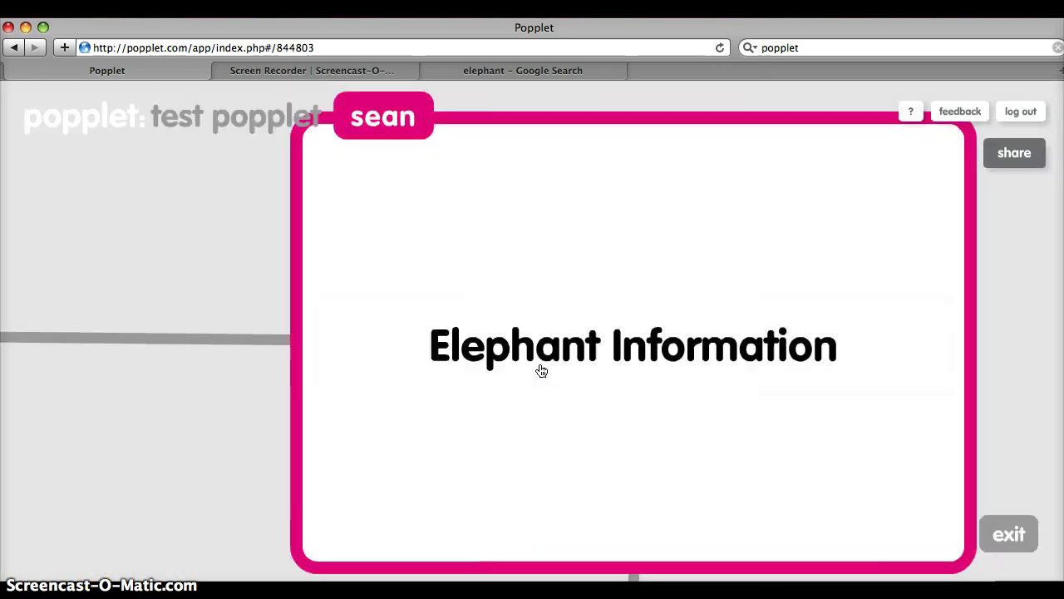
key("Right")
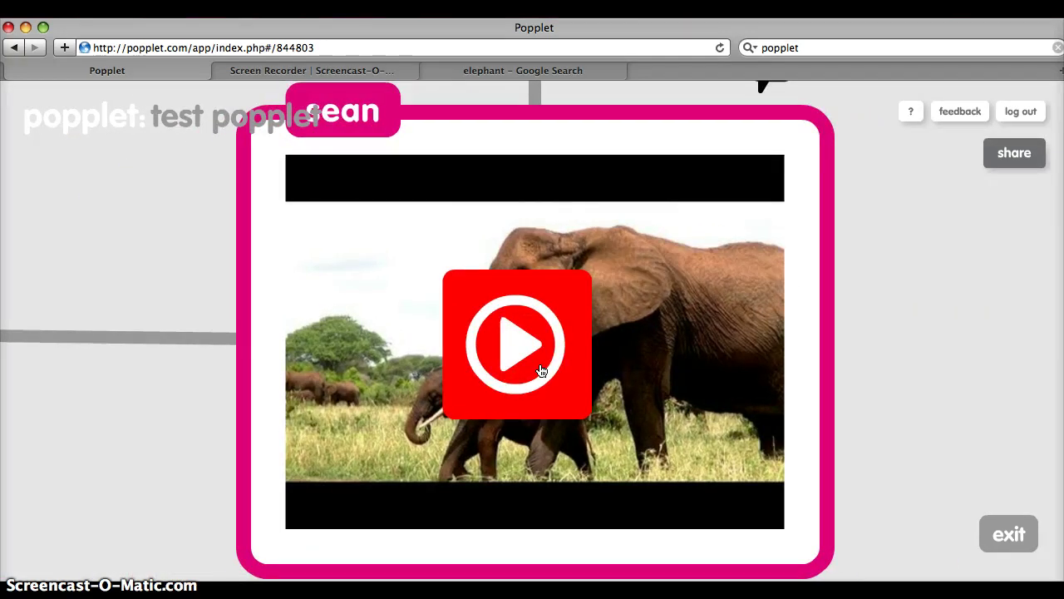
left_click(385, 399)
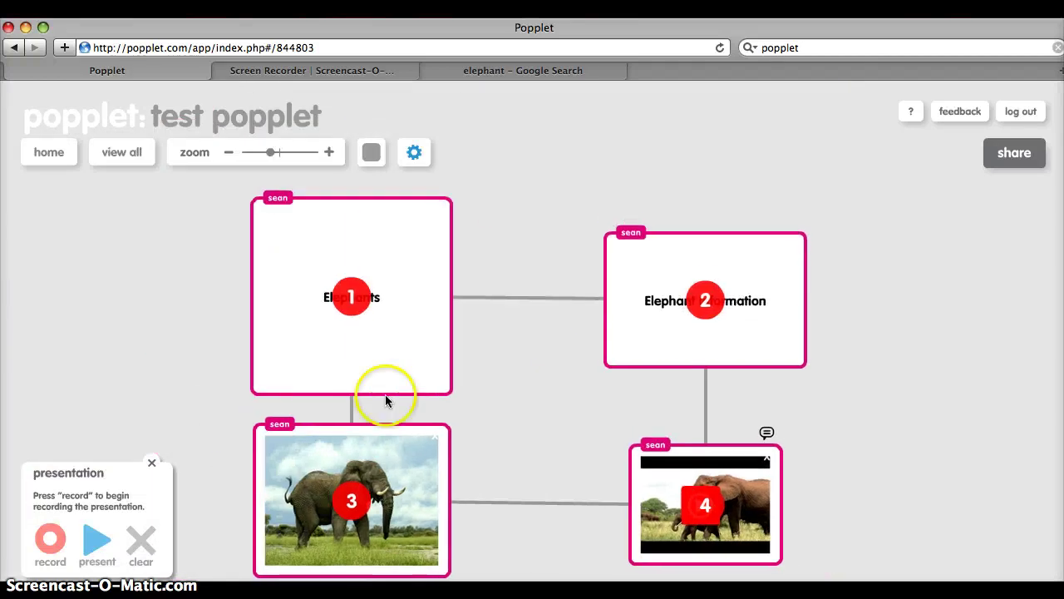
left_click(150, 463)
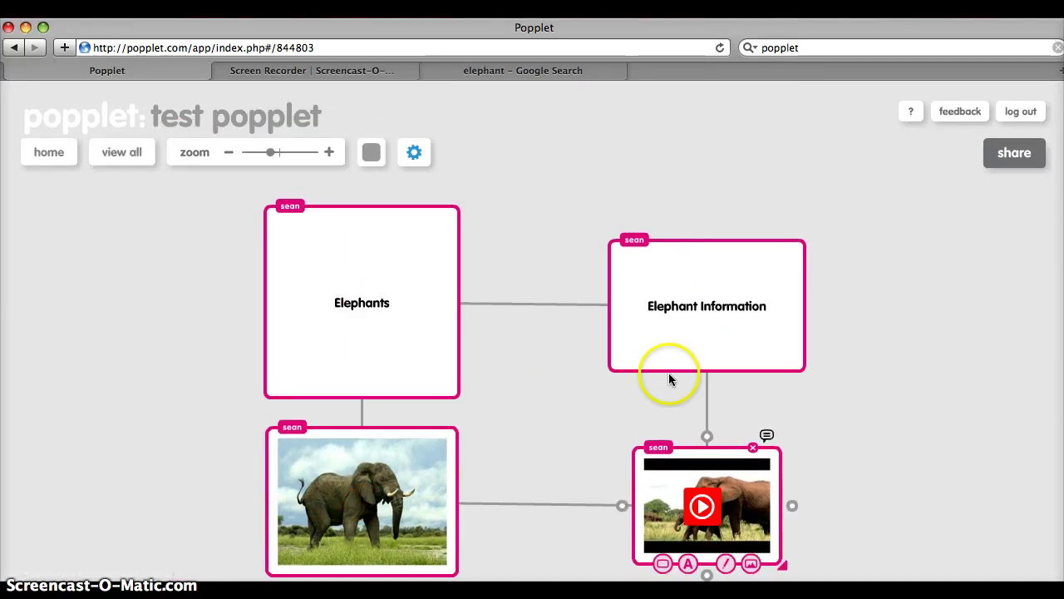
left_click_drag(803, 380, 776, 366)
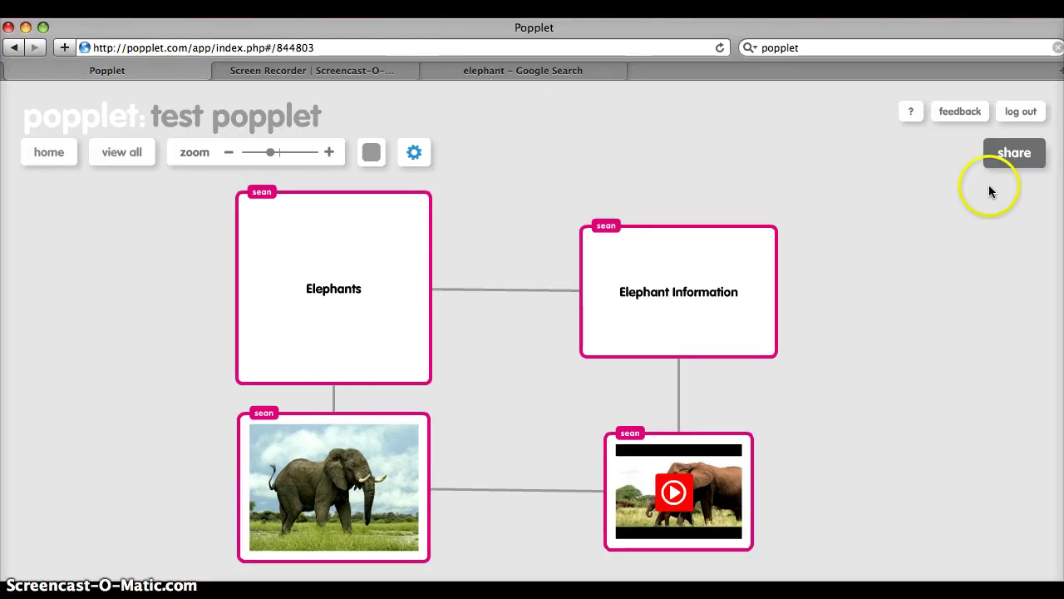
Step: Open Share, start adding a collaborator, then cancel the invitation with nobody entered
left_click(1003, 160)
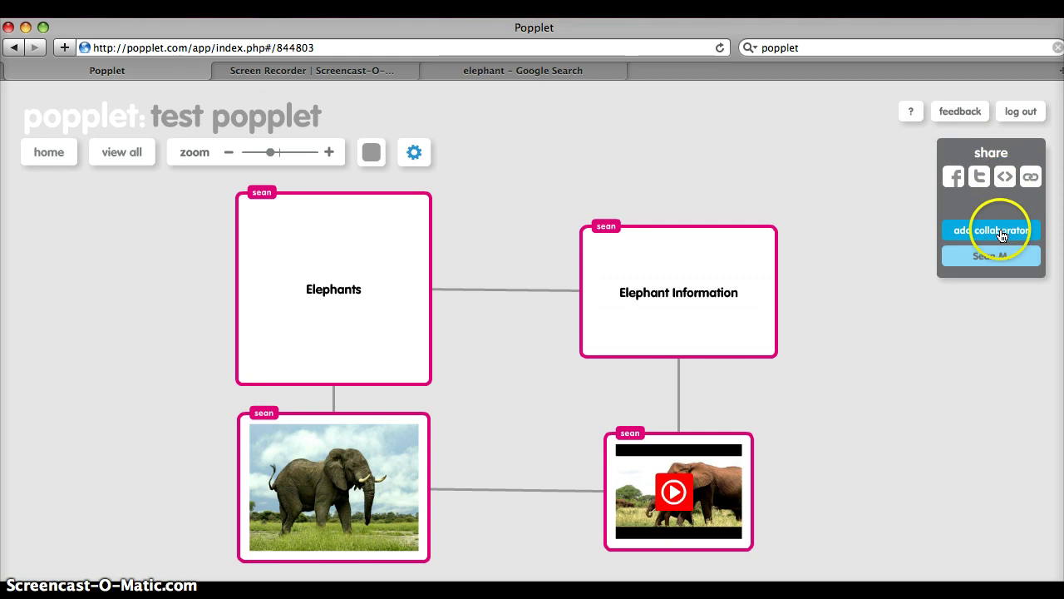
left_click(1002, 236)
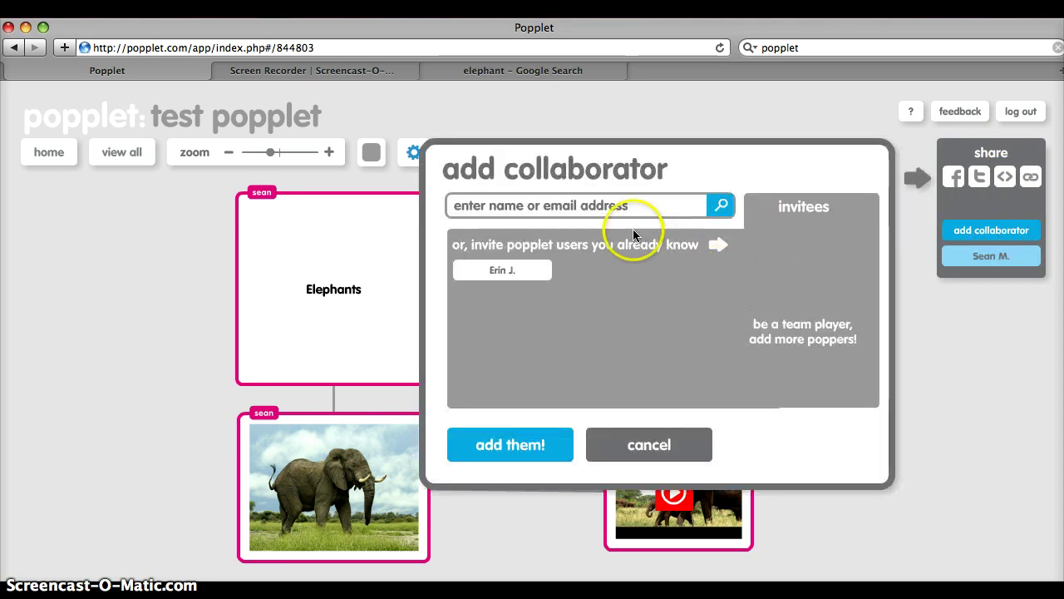
left_click(609, 206)
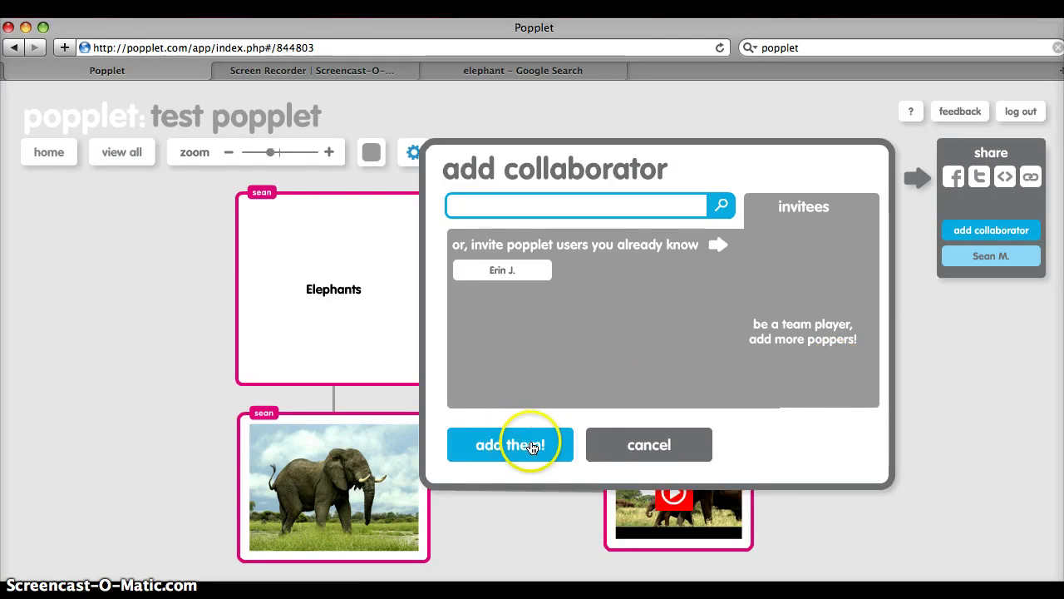
left_click(937, 386)
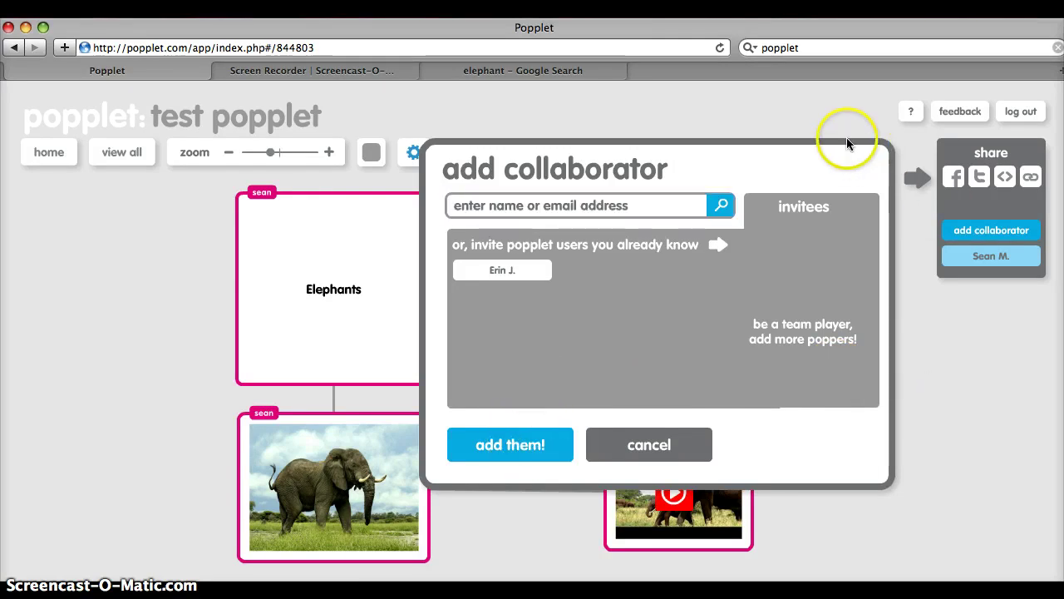
left_click(803, 119)
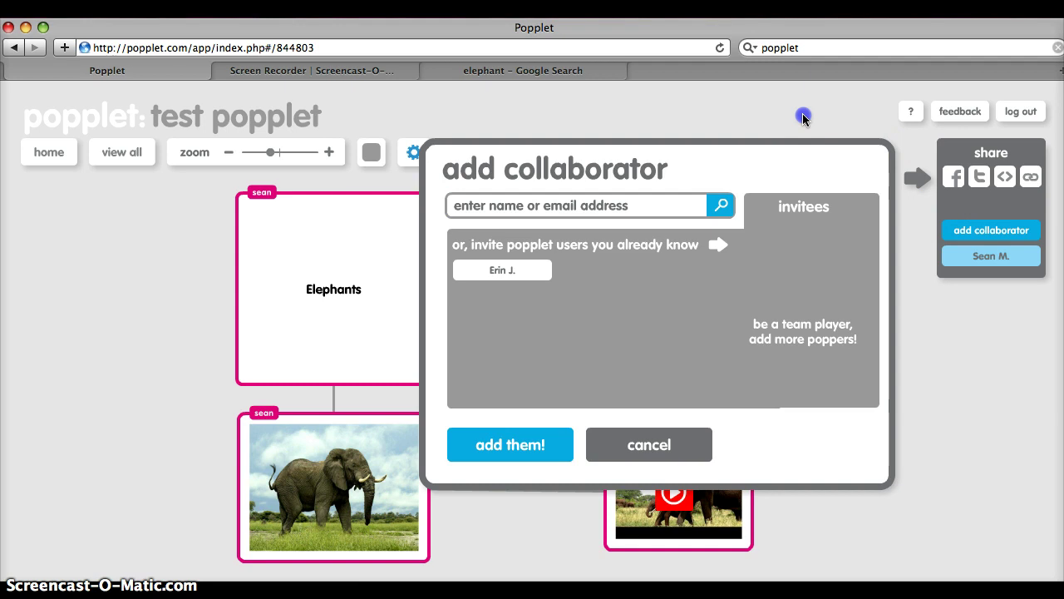
left_click(667, 439)
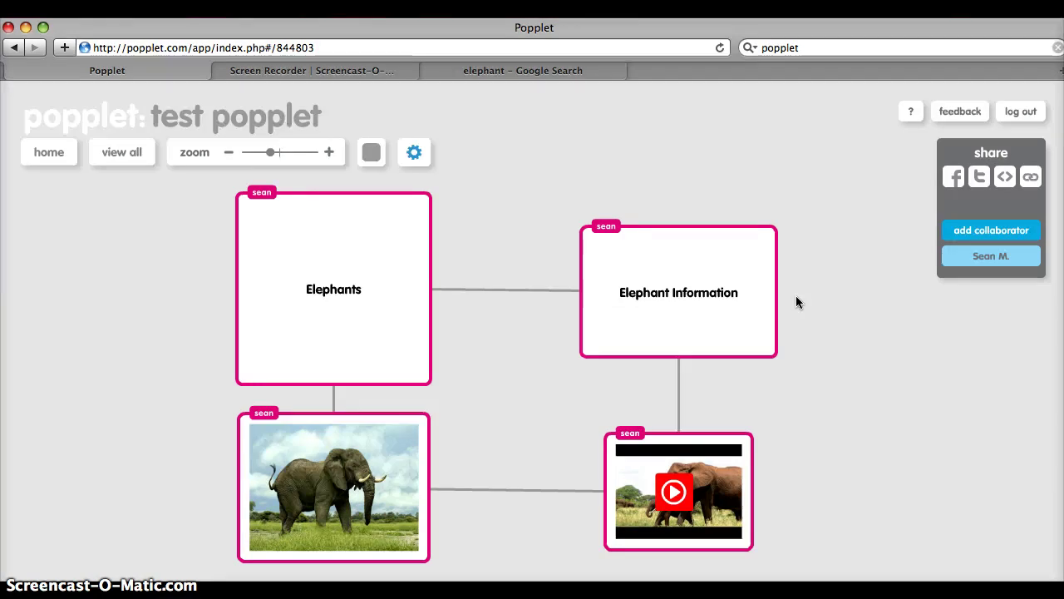
Step: Zoom out and recentre the test popplet board, then return to the popplets home page
left_click(465, 182)
scroll(465, 188, "down", 2)
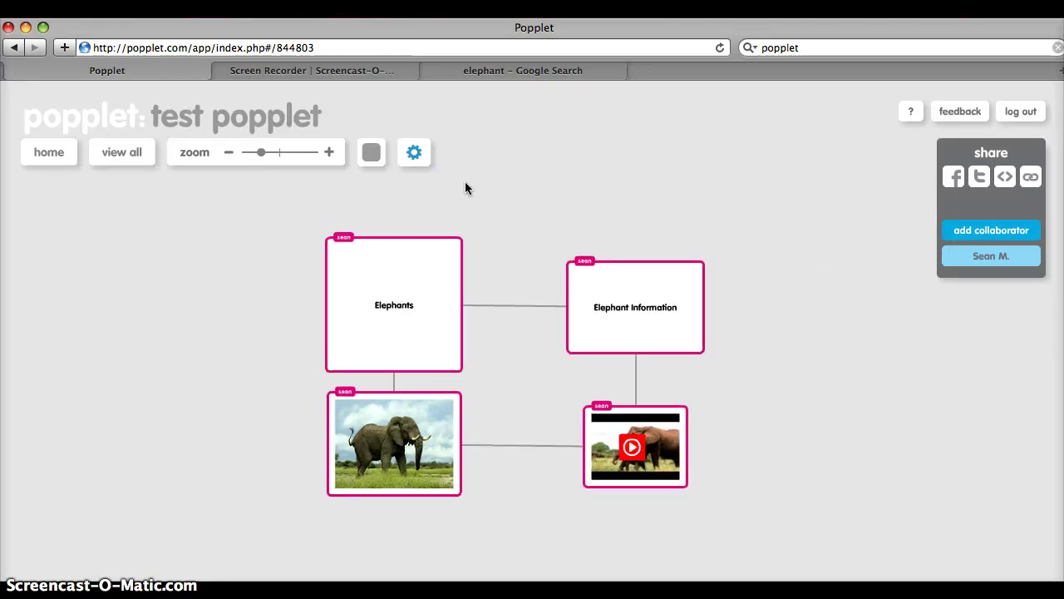
left_click(630, 221)
mouse_move(568, 221)
left_mouse_down()
mouse_move(605, 241)
mouse_move(587, 229)
left_mouse_up()
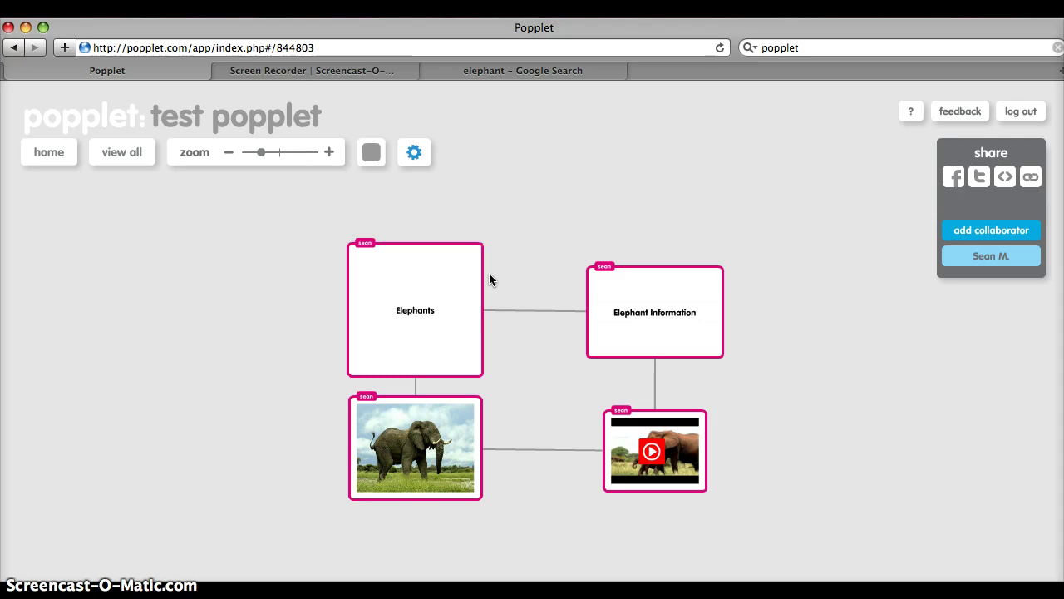
scroll(490, 274, "down", 3)
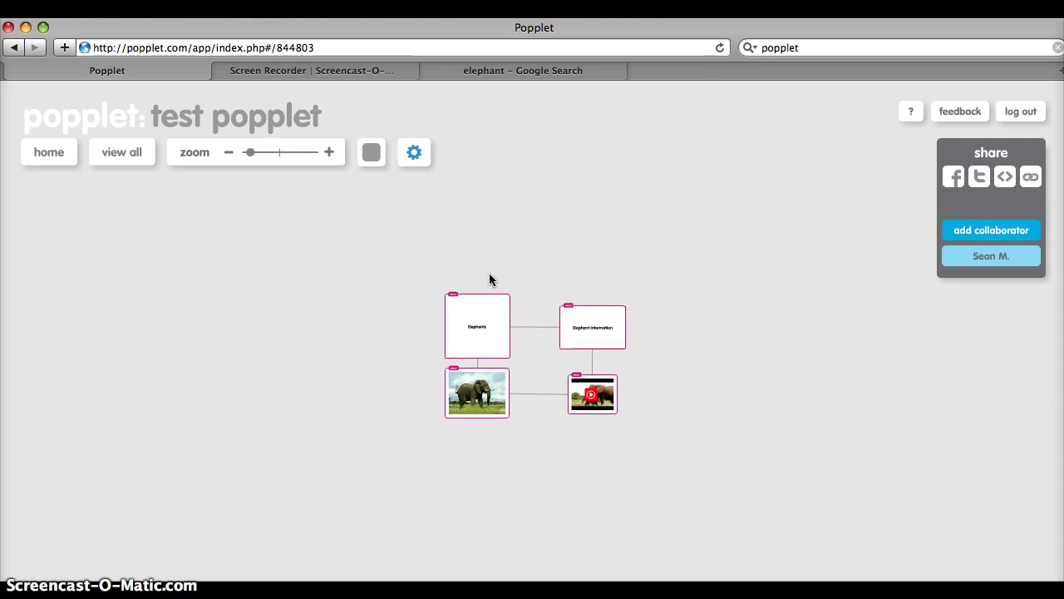
left_click(50, 150)
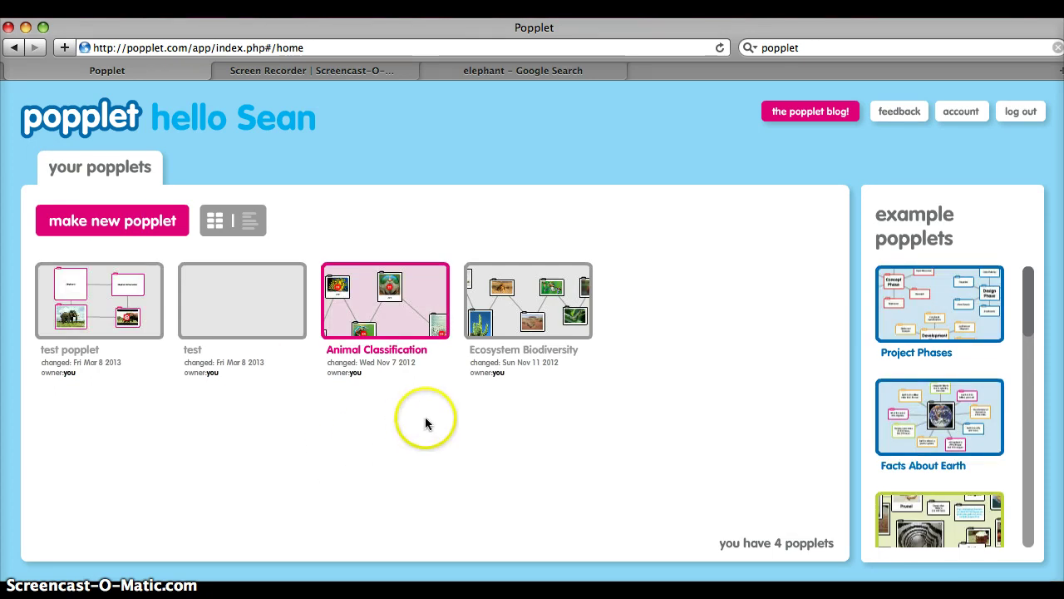
Step: Open the Animal Classification popplet from its home-page thumbnail
left_click(399, 314)
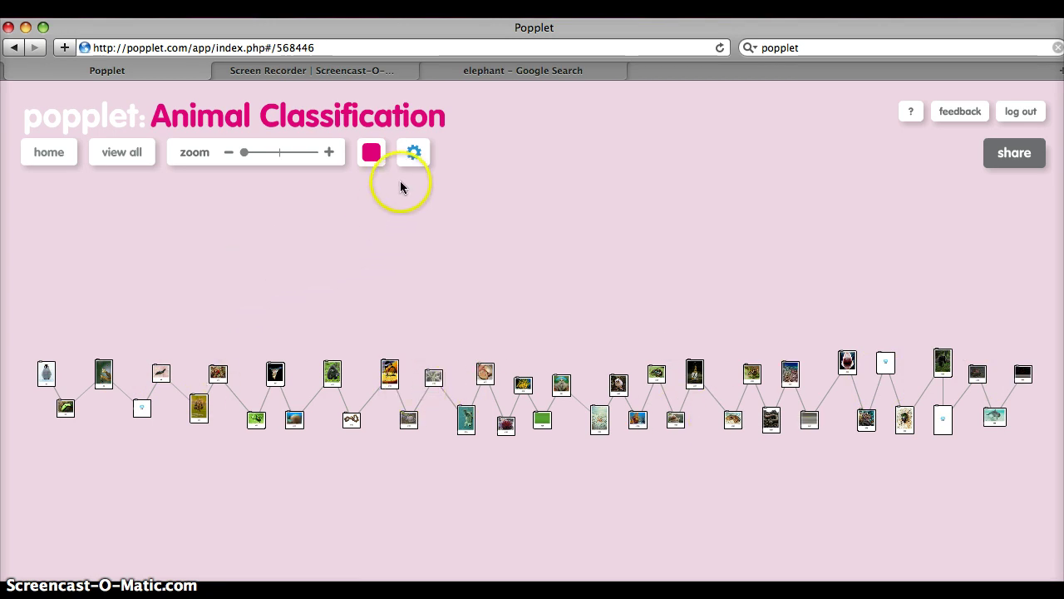
Step: Turn on presentation mode, press present, and dismiss the tip to show penguin #1
left_click(410, 158)
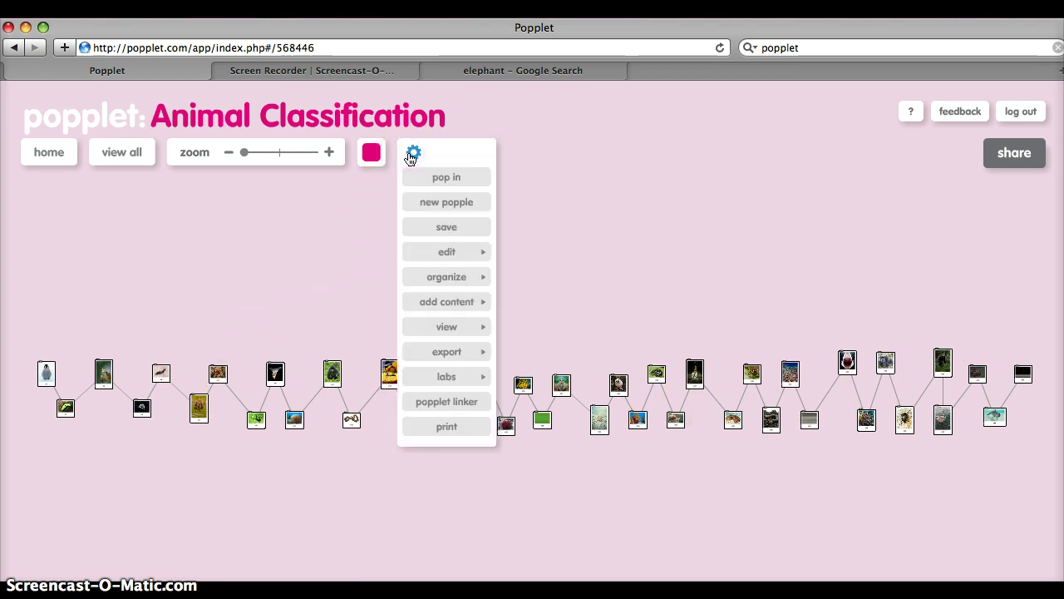
mouse_move(464, 278)
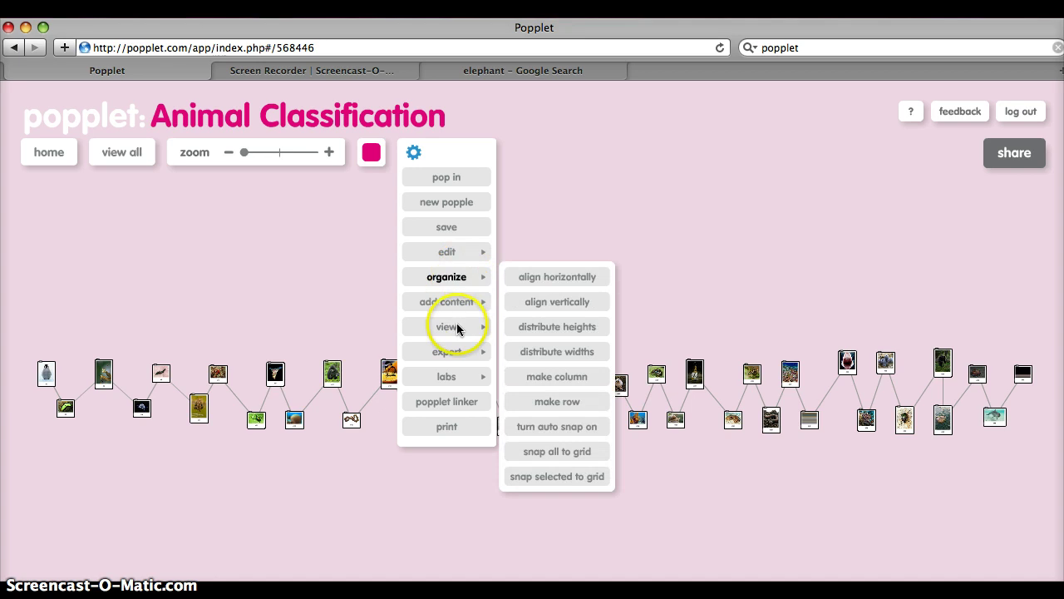
mouse_move(454, 326)
left_click(532, 328)
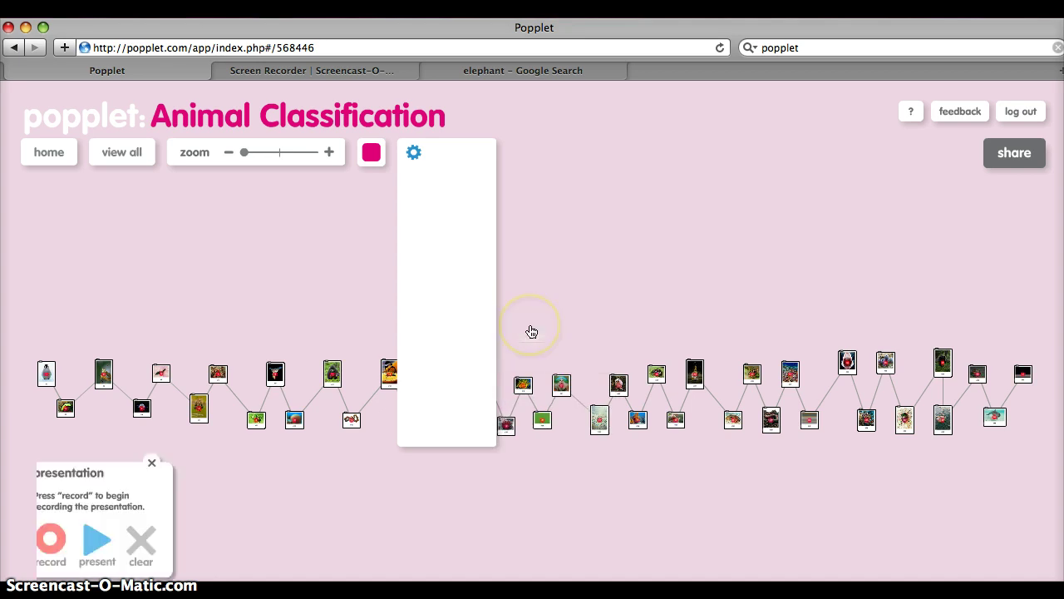
left_click(90, 545)
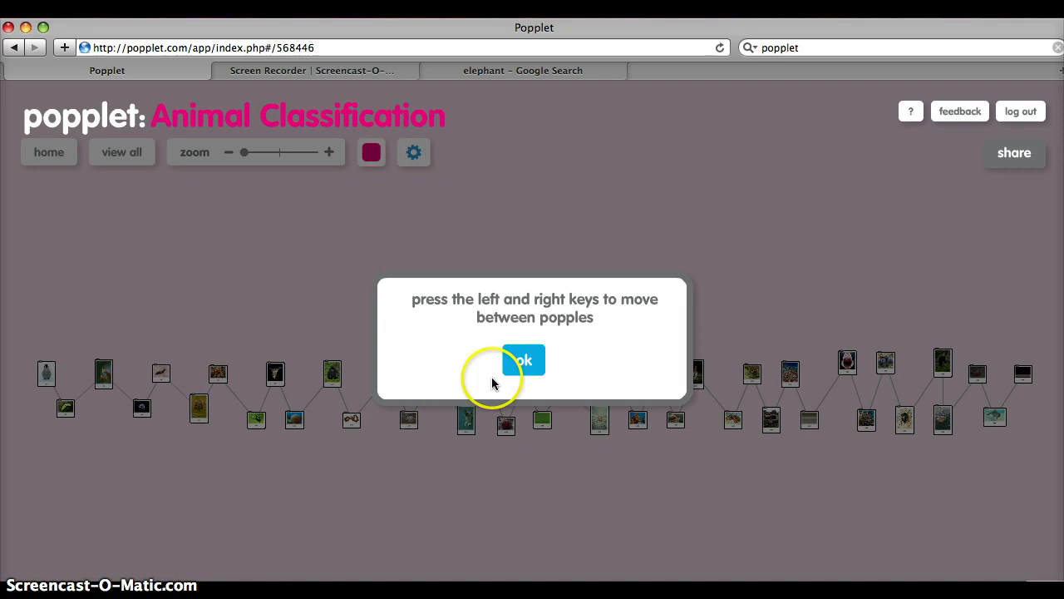
left_click(523, 360)
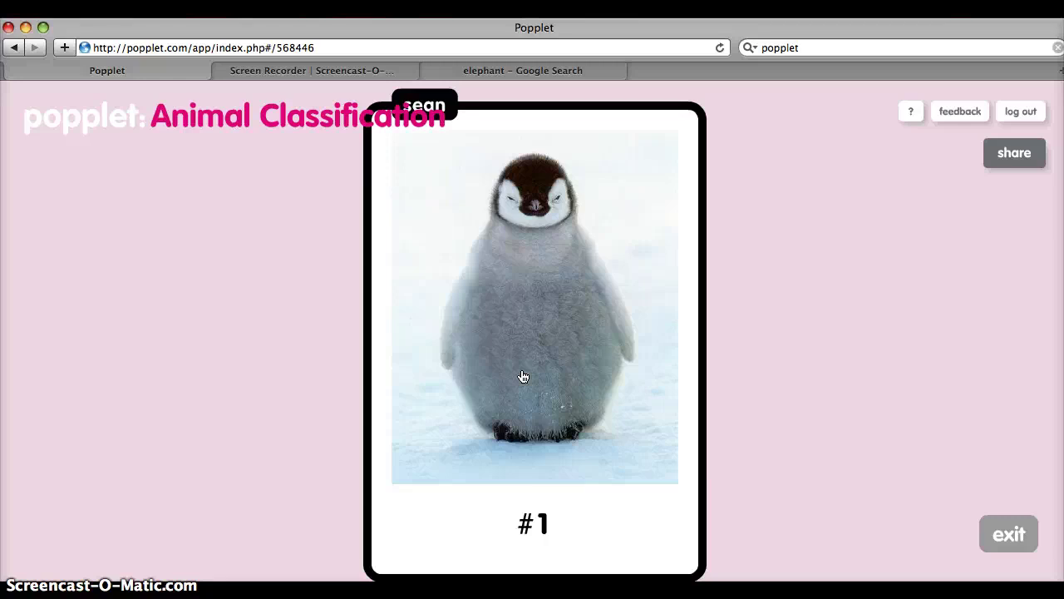
Step: Move forward through the animal popples from the penguin to the brain coral #10
key("Right")
key("Right")
key("Right")
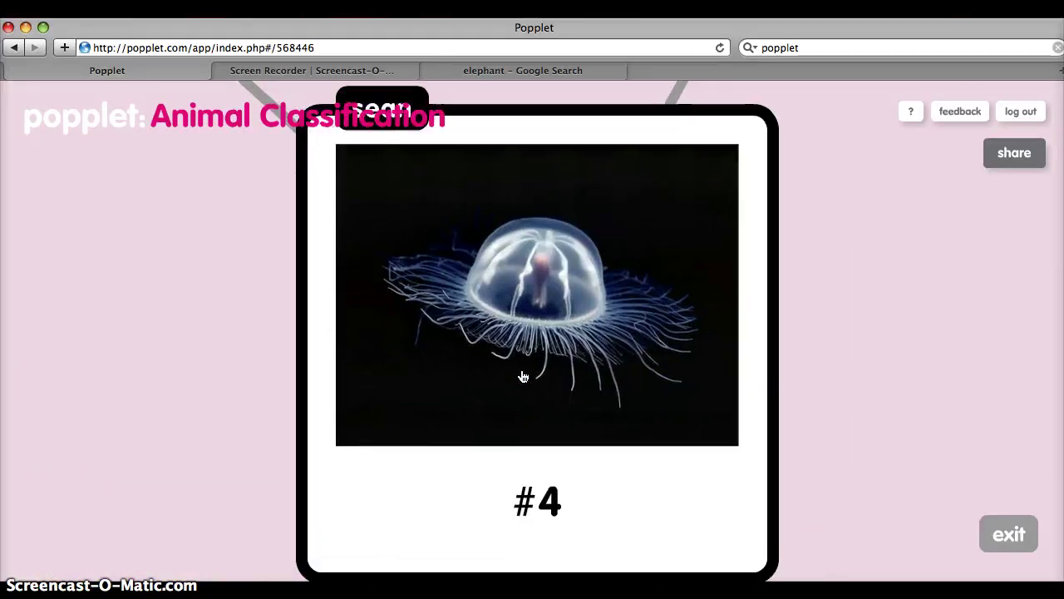
key("Left")
key("Left")
key("Left")
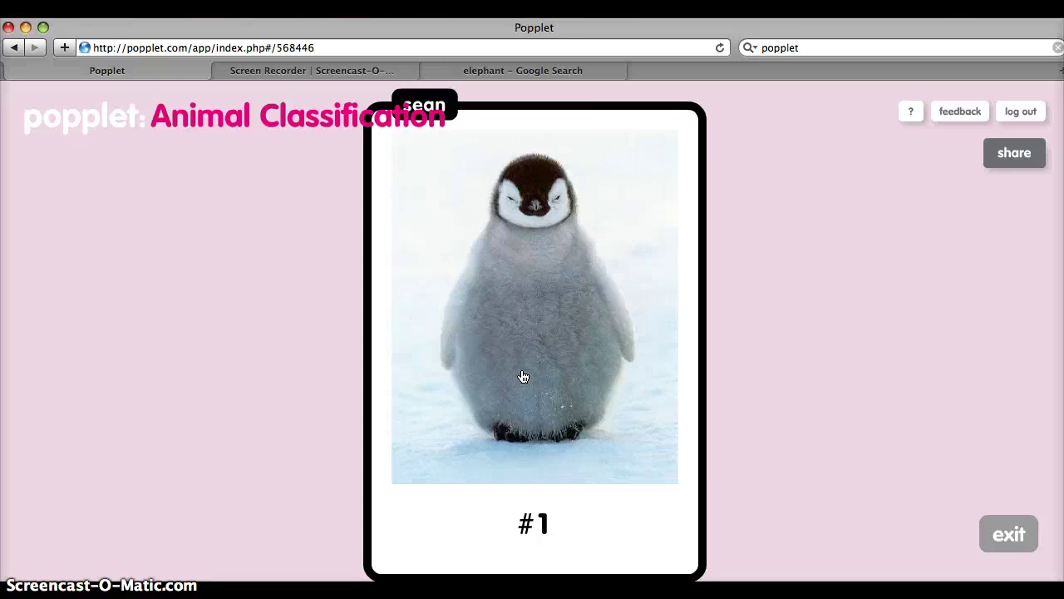
key("Right")
key("Right")
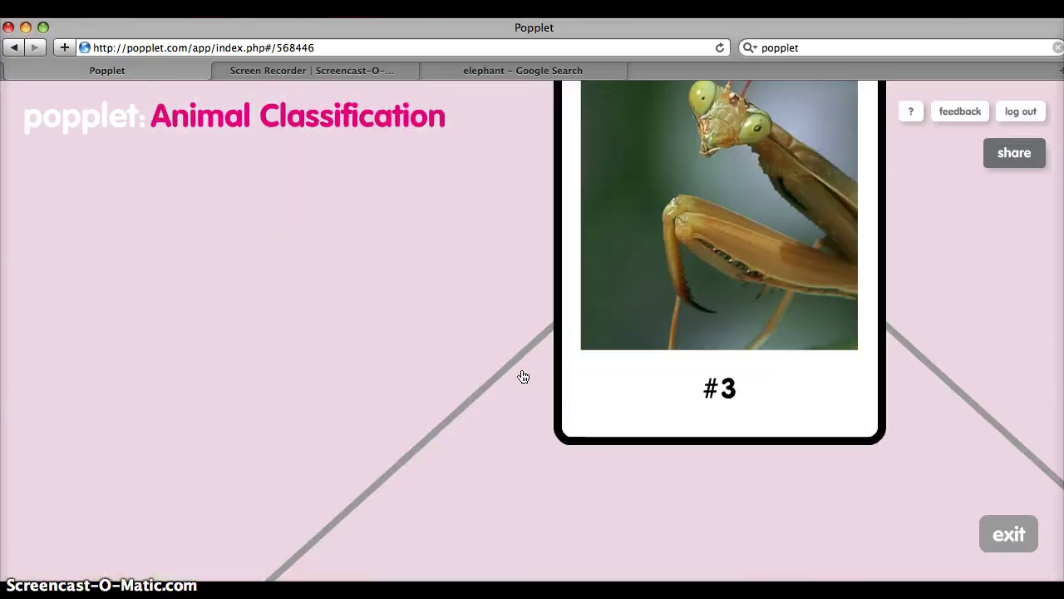
key("Right")
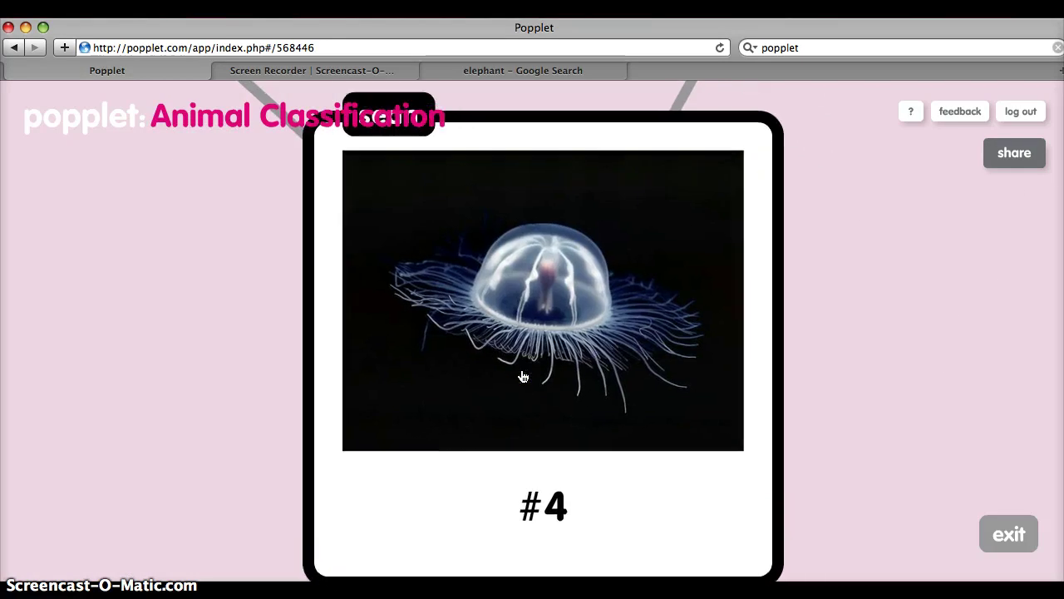
key("Right")
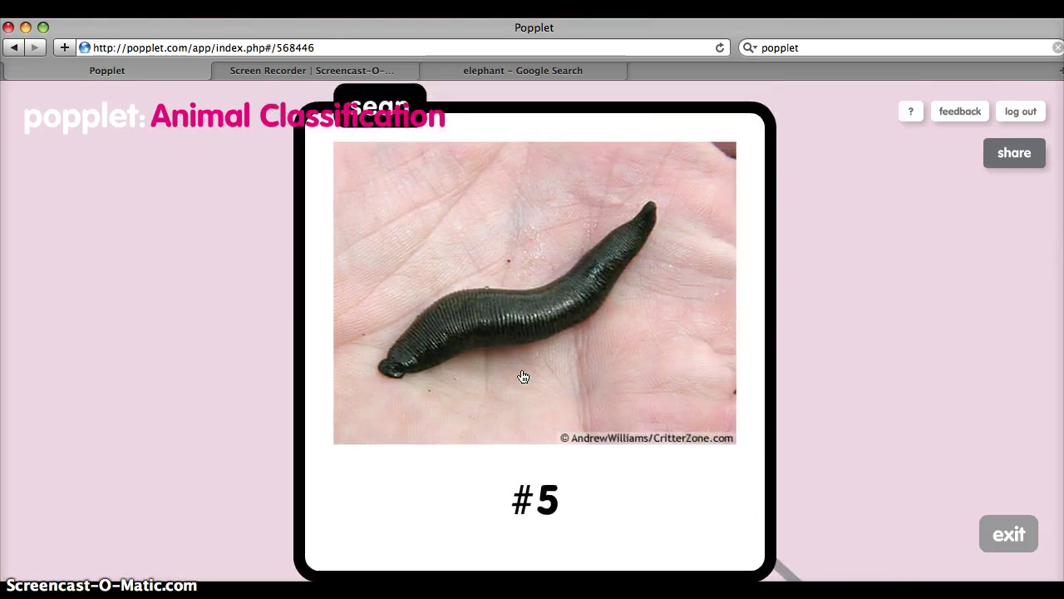
key("Right")
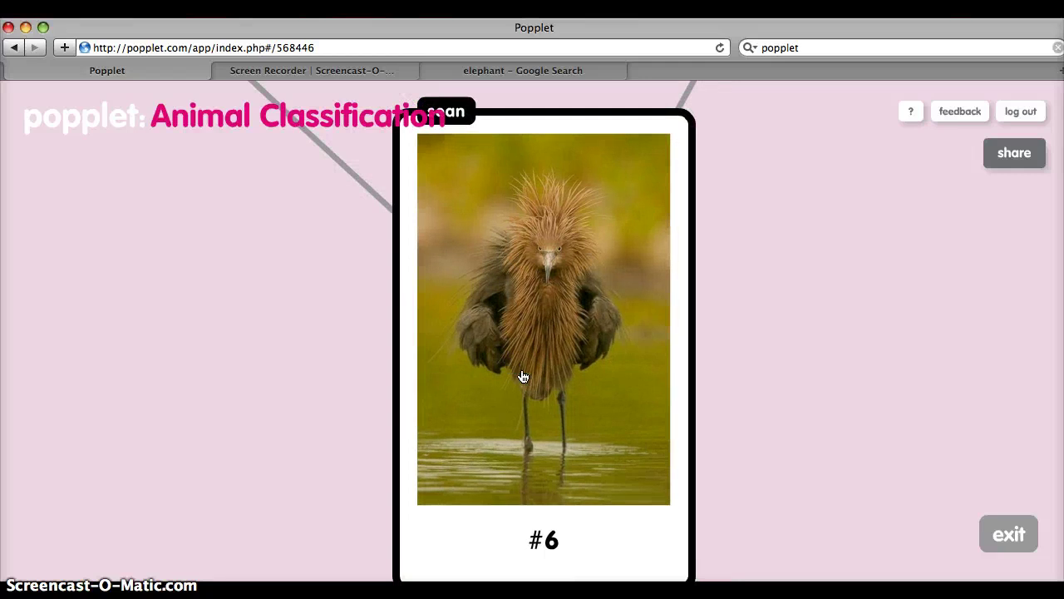
key("Right")
key("Right")
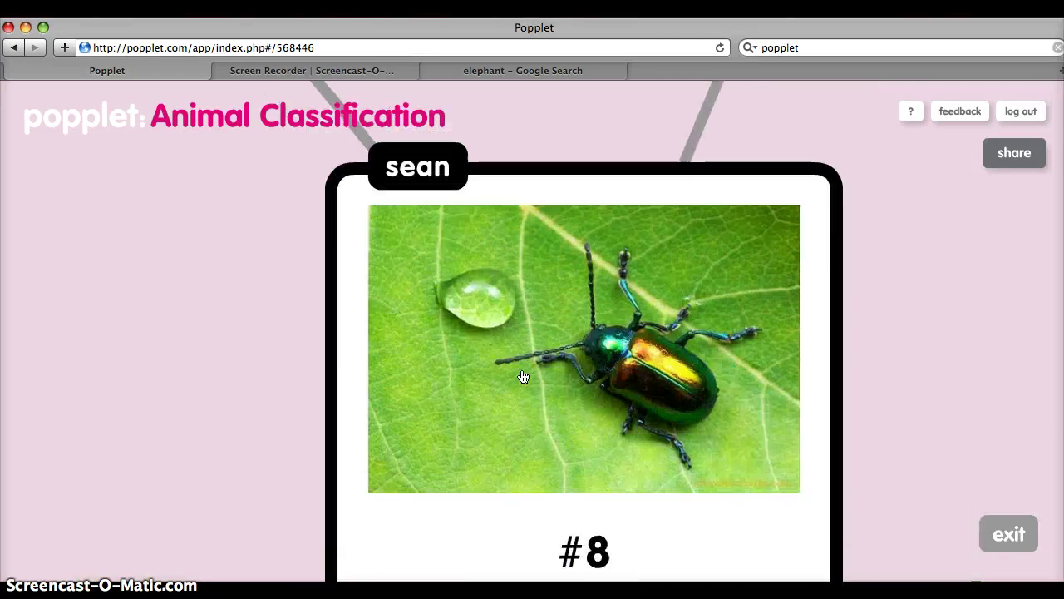
key("Right")
key("Right")
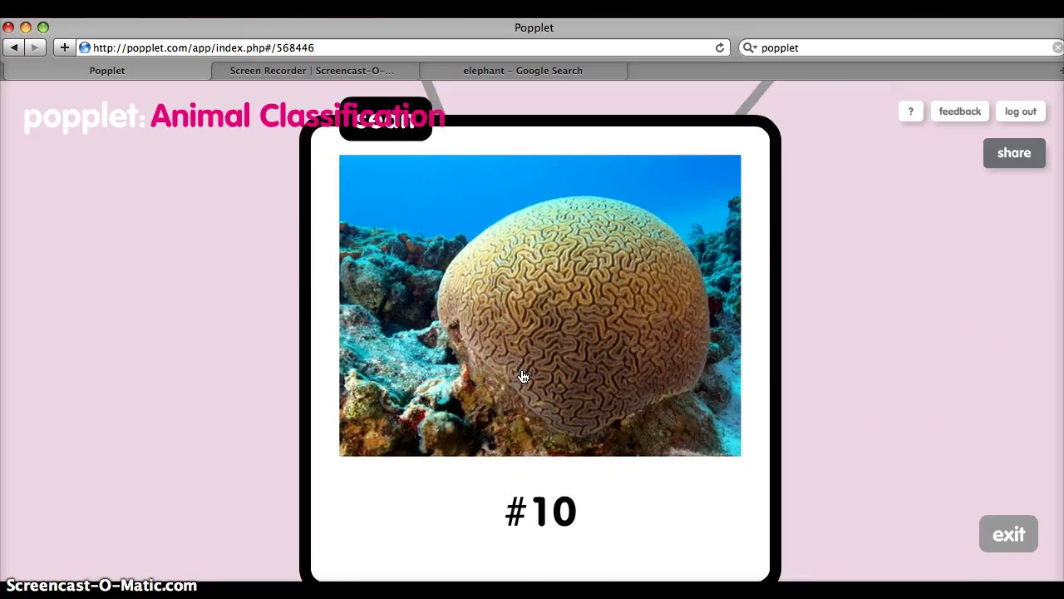
key("Right")
Step: Step back past the beetle #8 to the leech and jellyfish, then exit the presentation
key("Left")
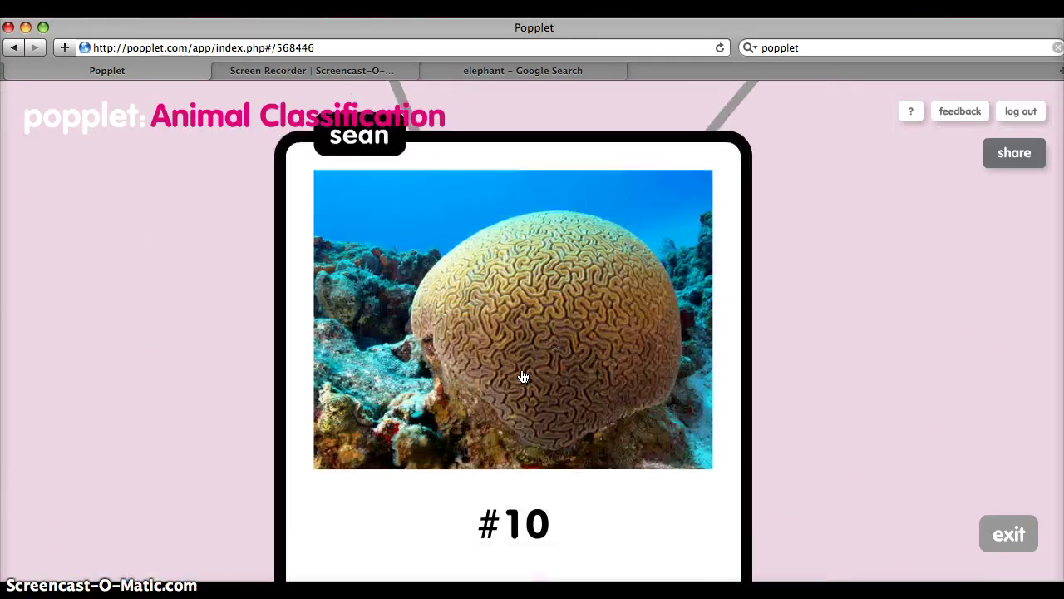
key("Left")
key("Left")
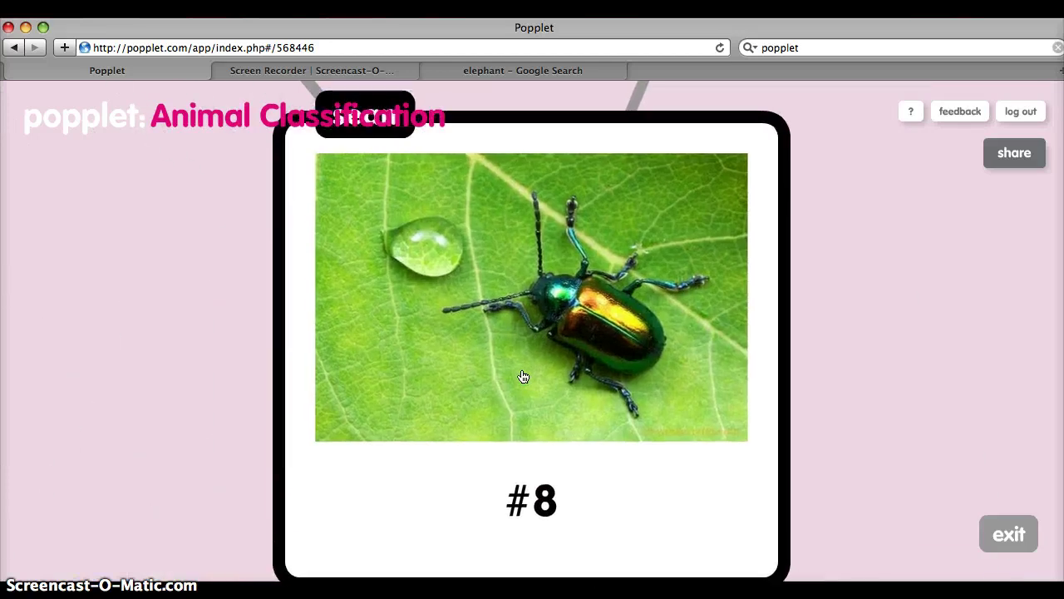
key("Left")
key("Left")
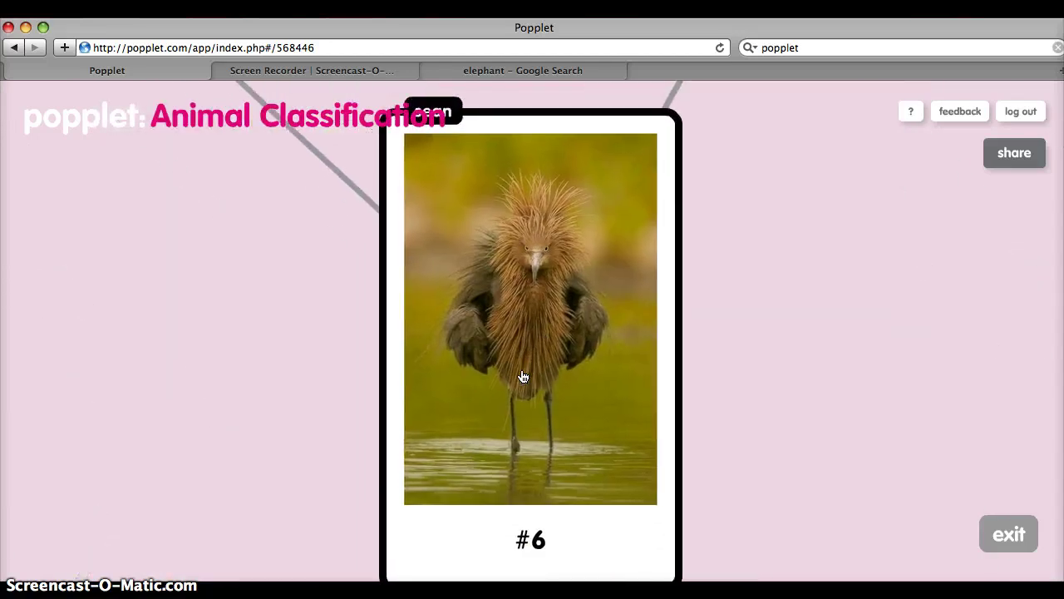
key("Left")
key("Left")
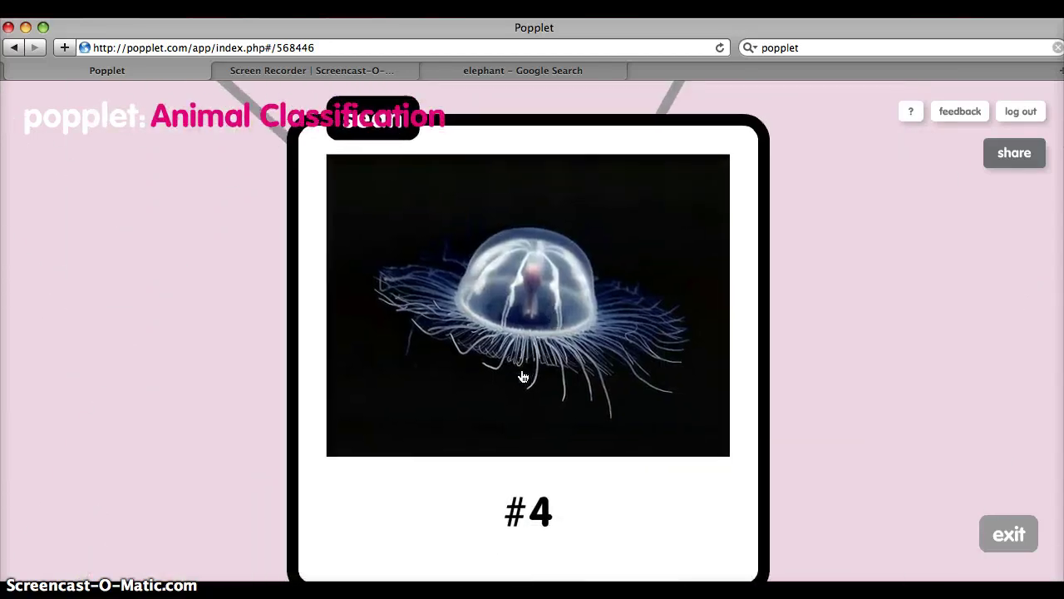
key("Left")
key("Left")
key("Left")
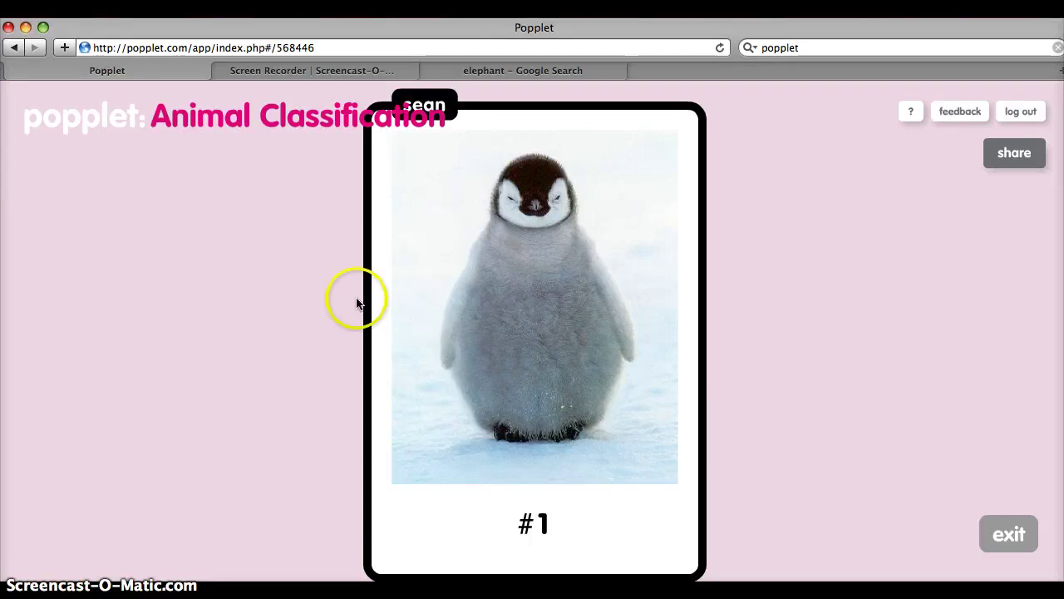
left_click(166, 349)
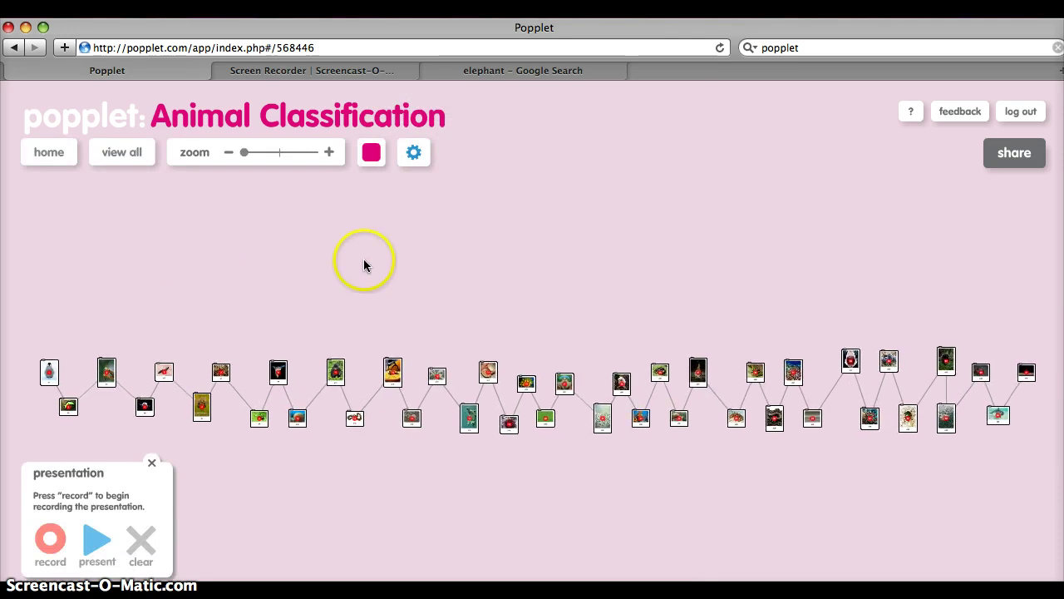
Step: Close the presentation panel, browse the gear menu's display and PDF/JPEG export options, then go home
left_click(153, 464)
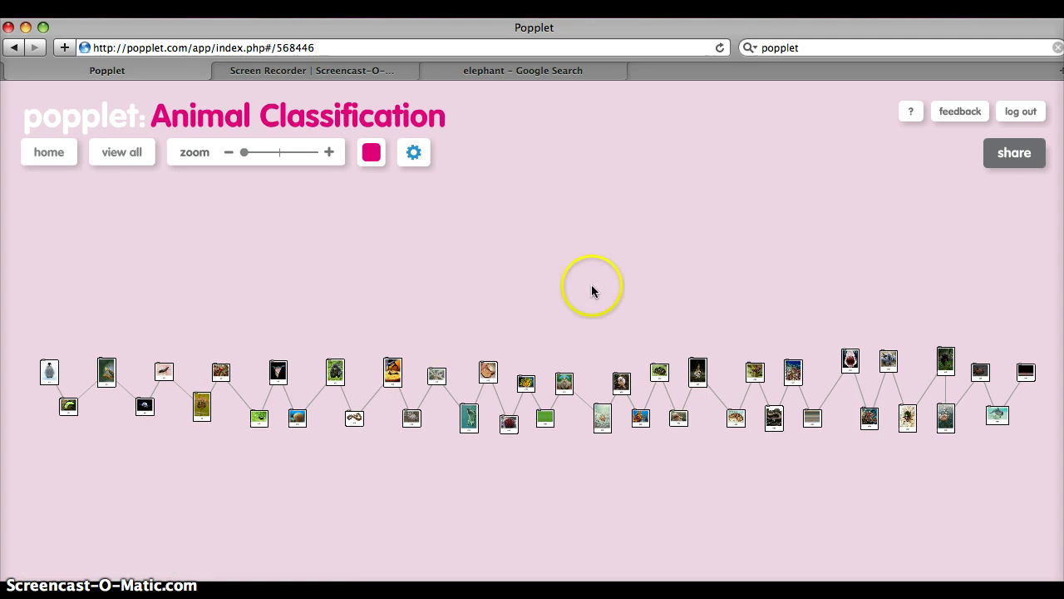
left_click(420, 161)
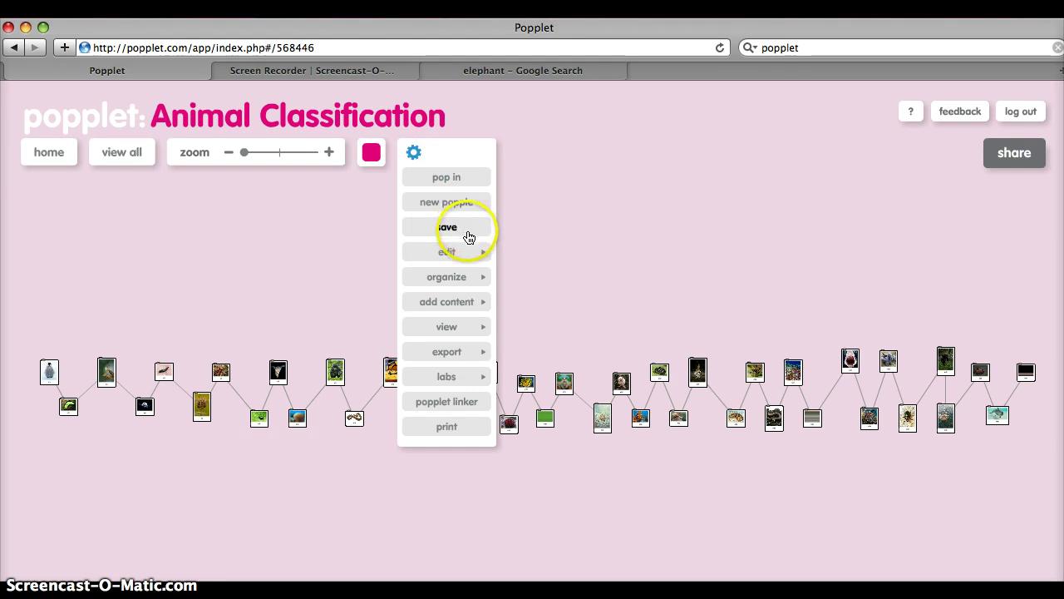
mouse_move(470, 254)
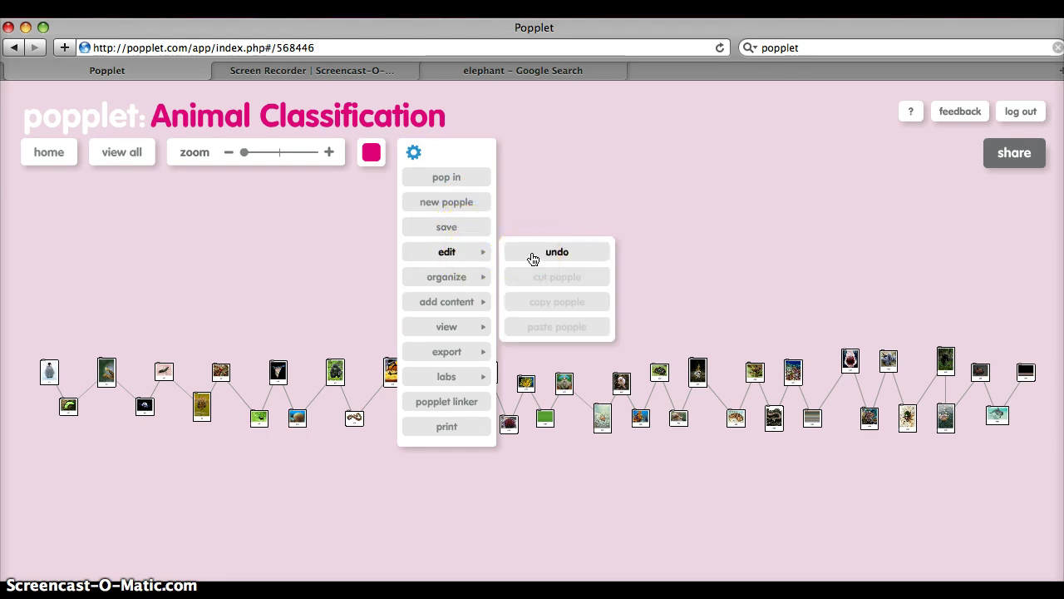
mouse_move(470, 304)
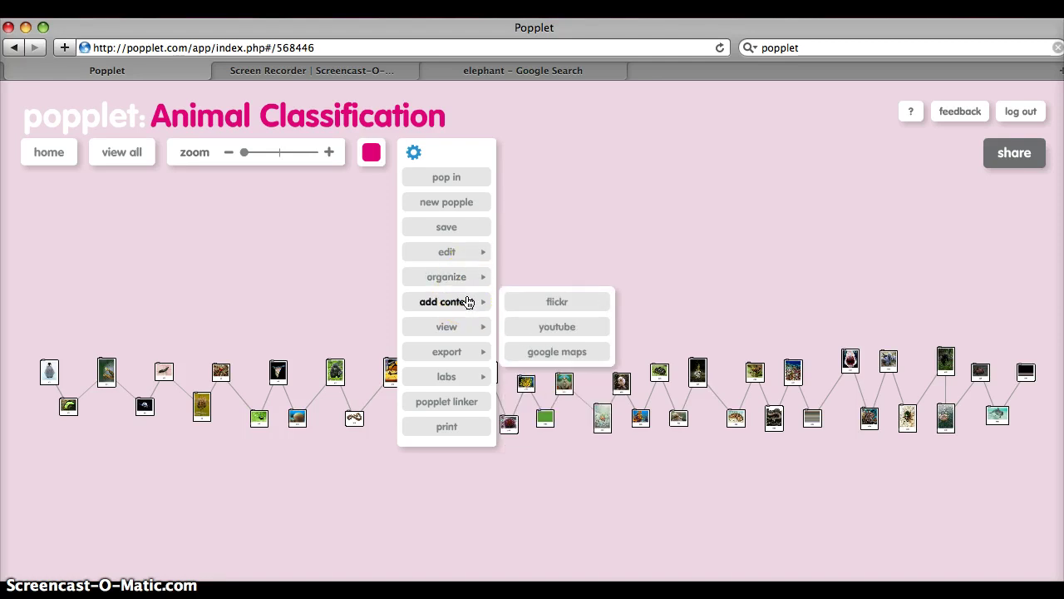
left_click(474, 326)
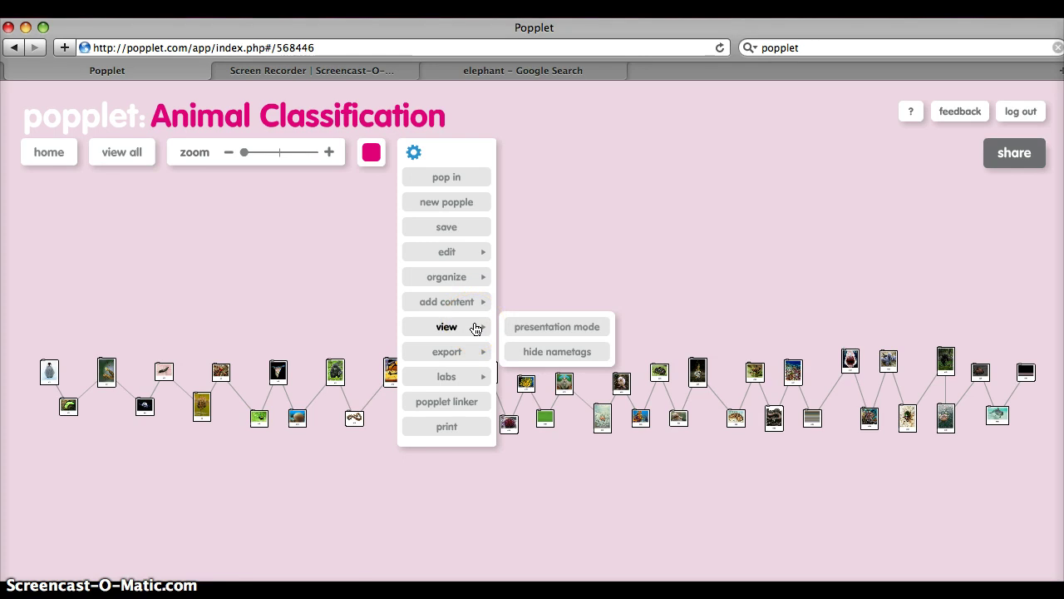
left_click(469, 353)
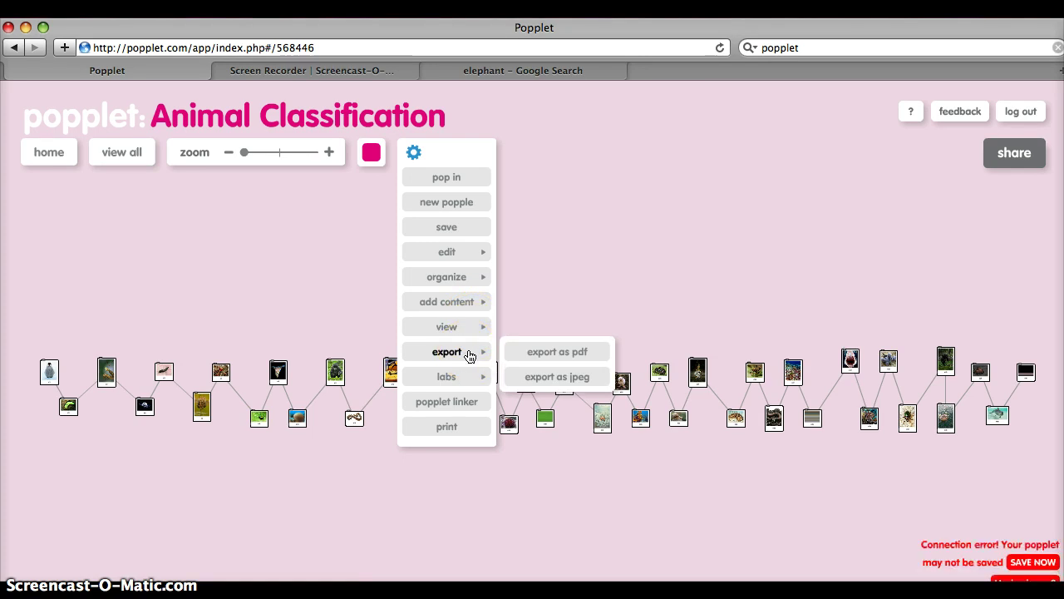
left_click(454, 422)
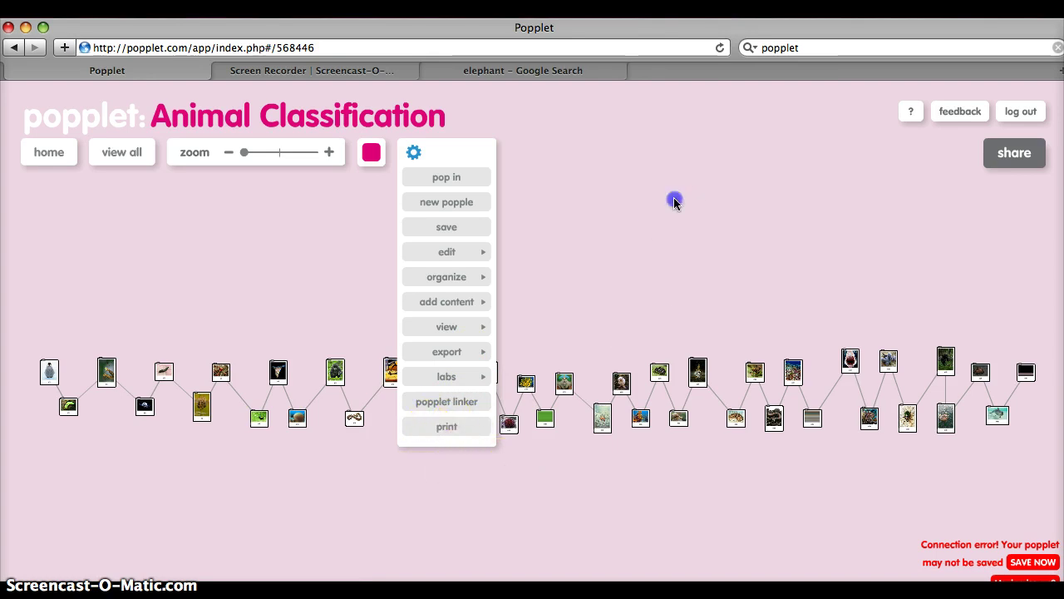
left_click(104, 159)
left_click(67, 154)
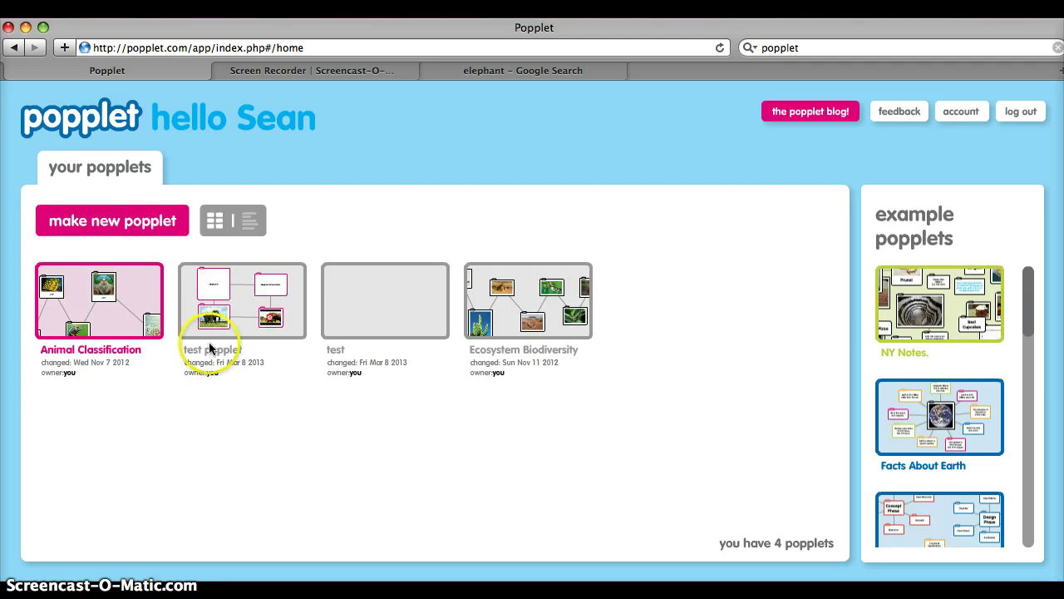
Step: Reopen the Animal Classification popplet from the home page thumbnails to show its zigzag chain of animal popples
left_click(239, 380)
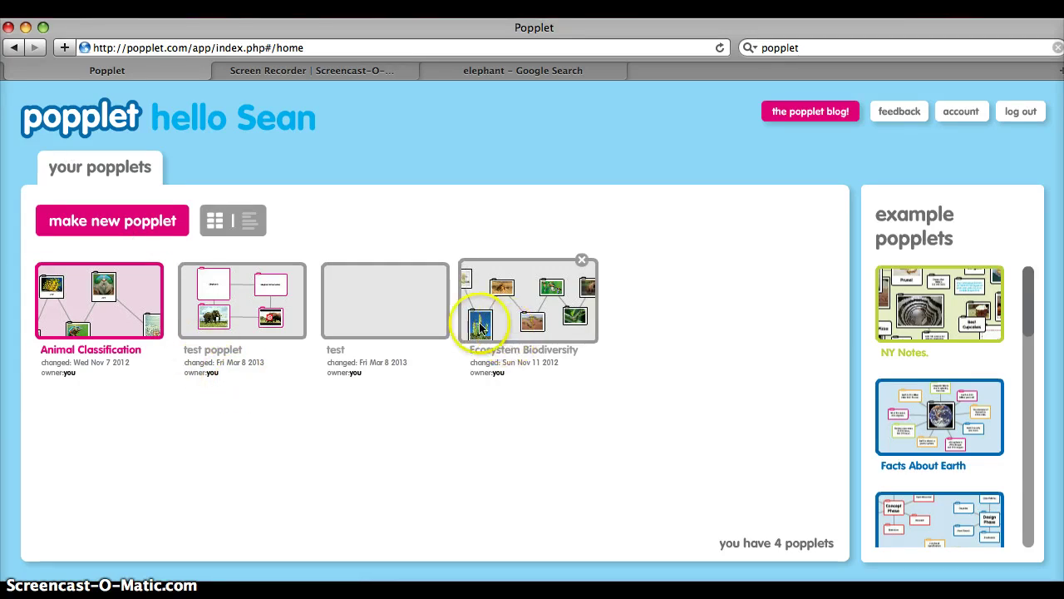
left_click(134, 287)
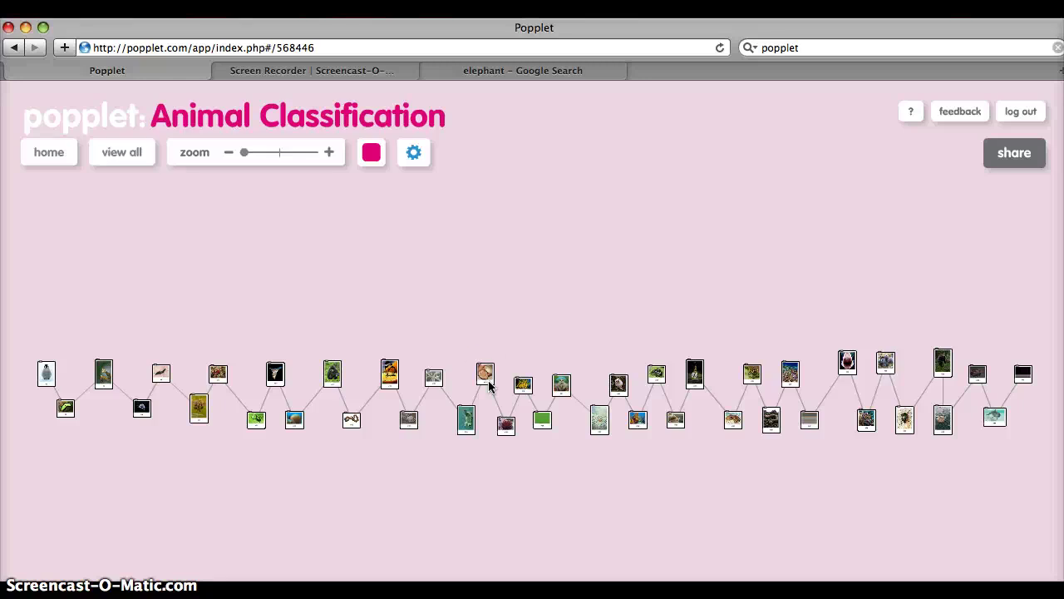
left_click(349, 397)
left_click(344, 536)
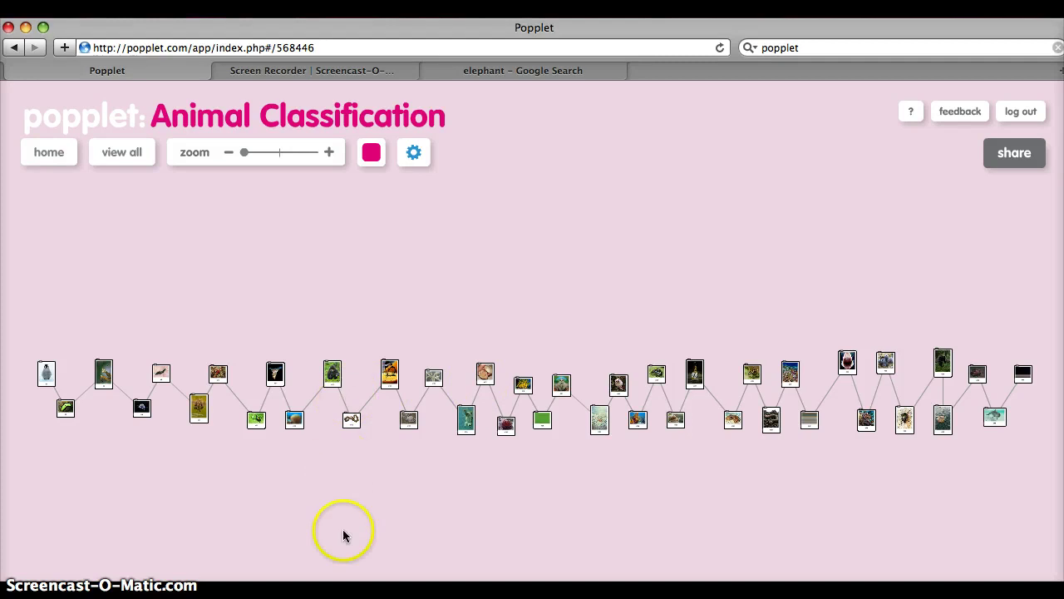